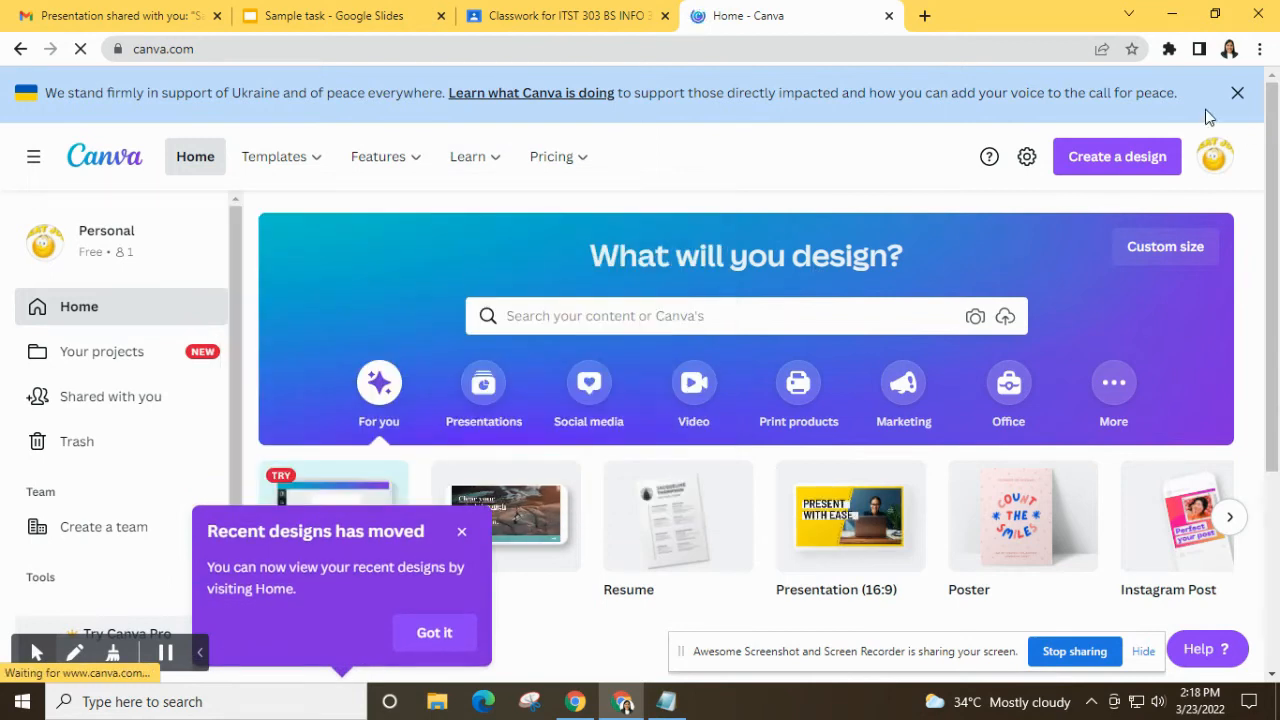
- Dismiss the Ukraine support banner, reopen the Canva home page in a new browser tab and close the older duplicate
click(1238, 92)
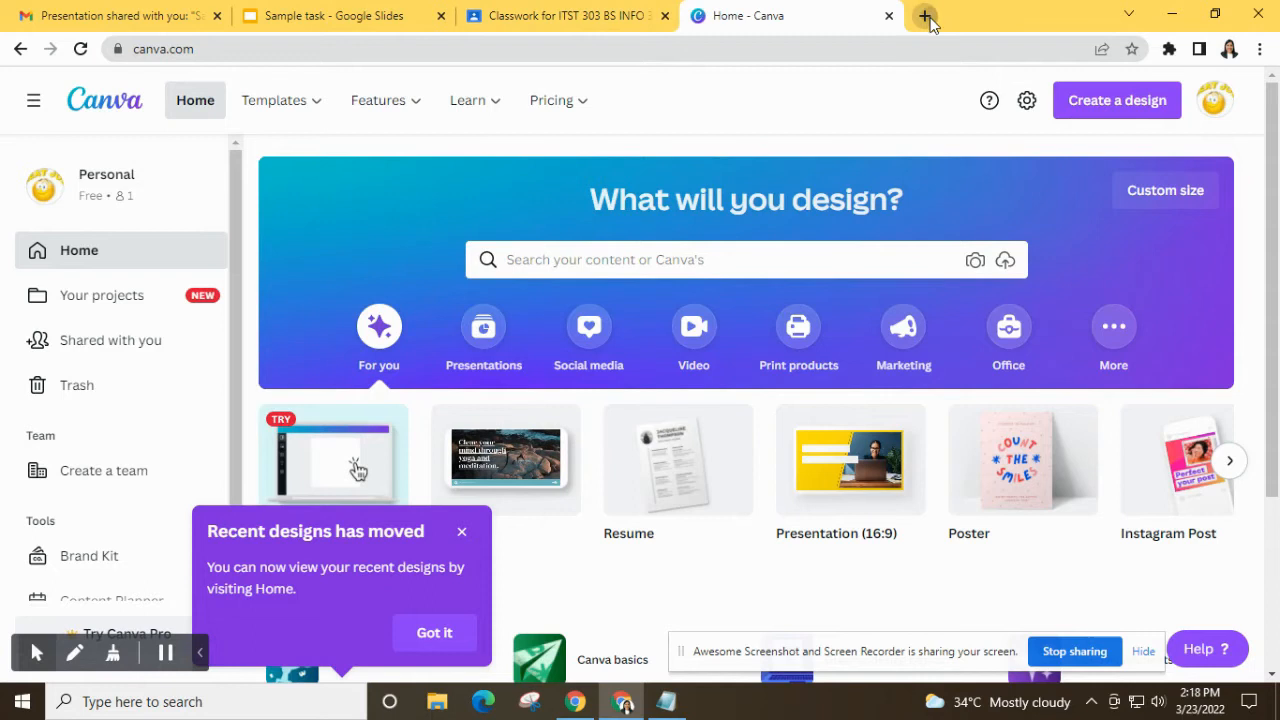
click(927, 17)
text(can)
key(Right)
key(Return)
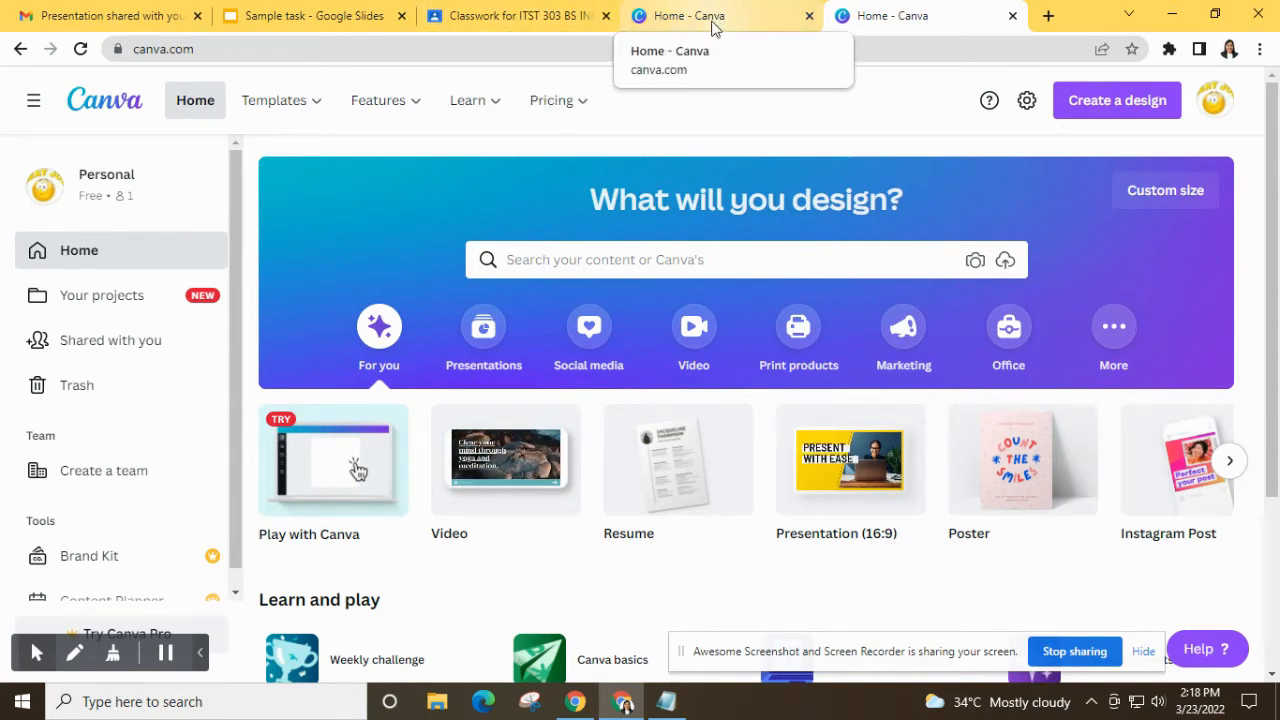
click(810, 17)
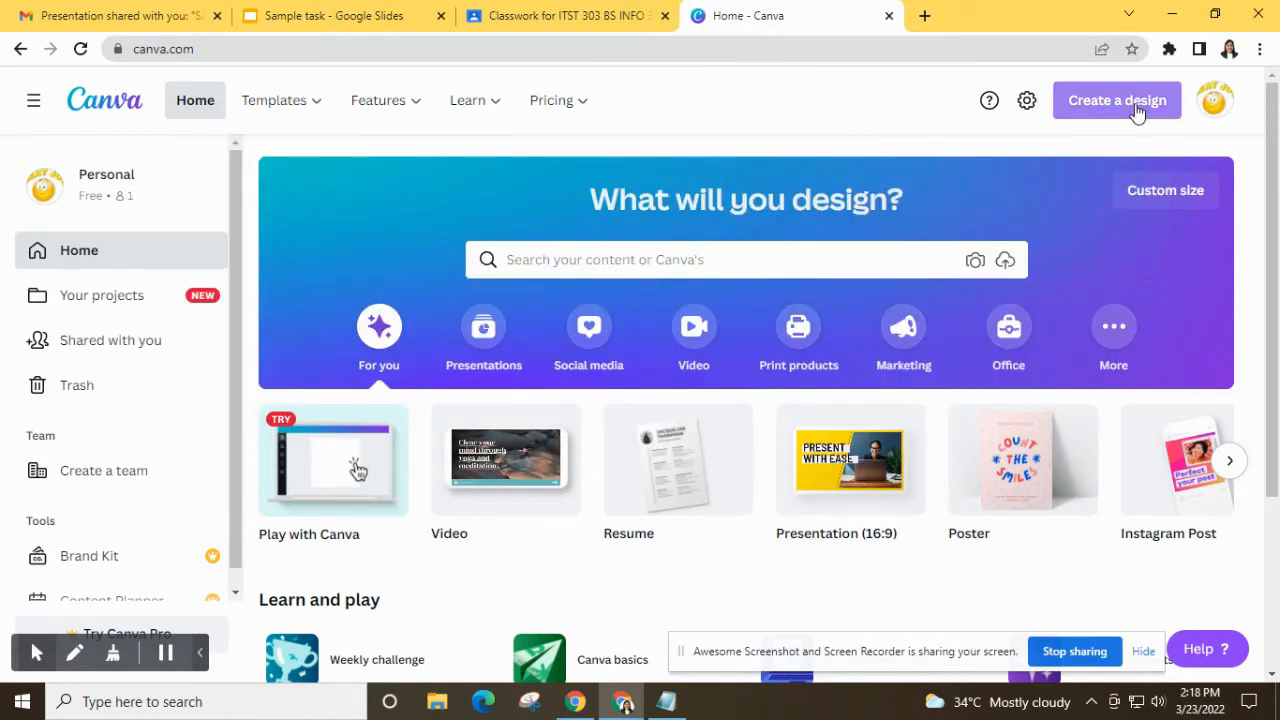
- Search the Canva templates for "logo"
click(580, 260)
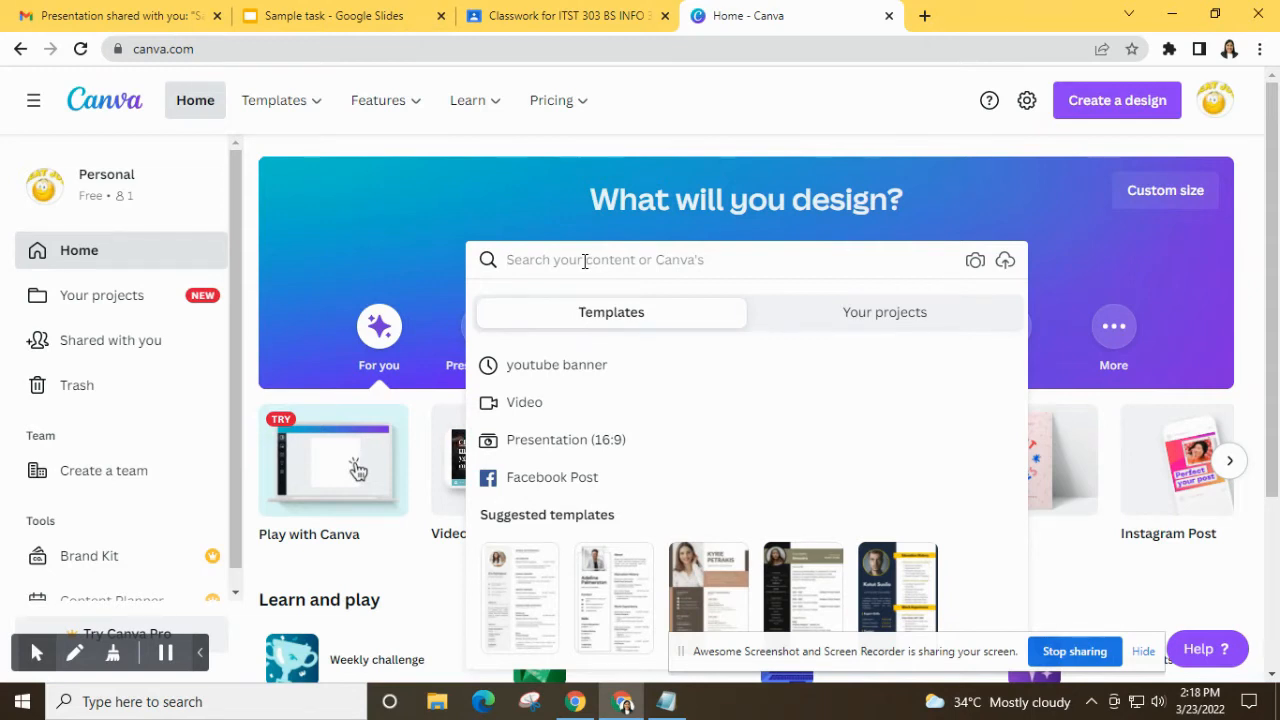
text(logo)
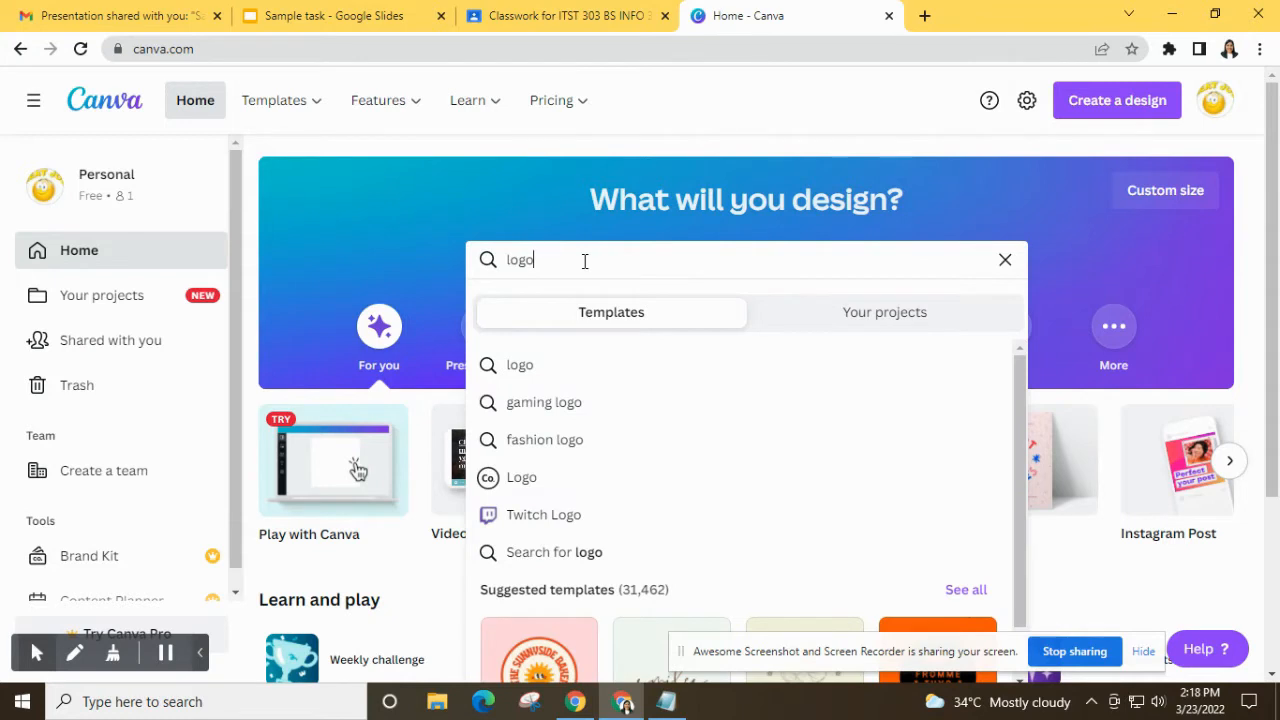
key(Return)
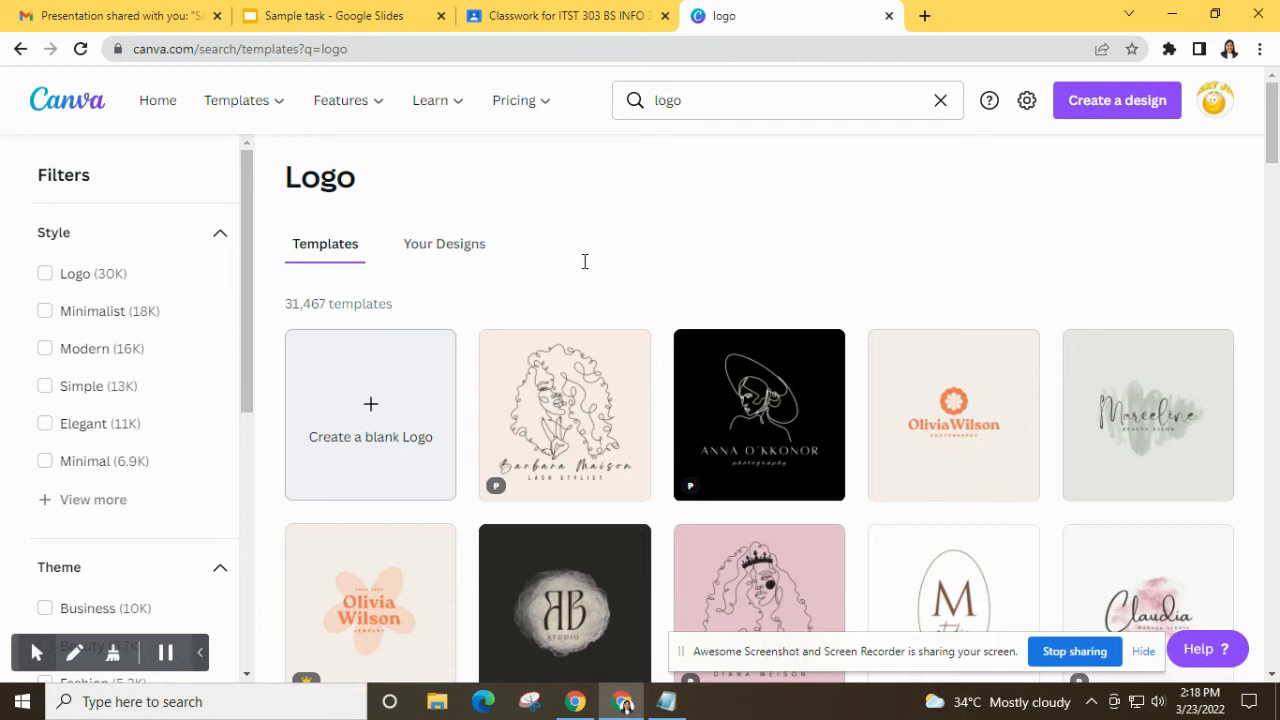
- Open the white Minimalist Badge Circle Logo template with the script word "studio" for editing
scroll(835, 522, down, 3)
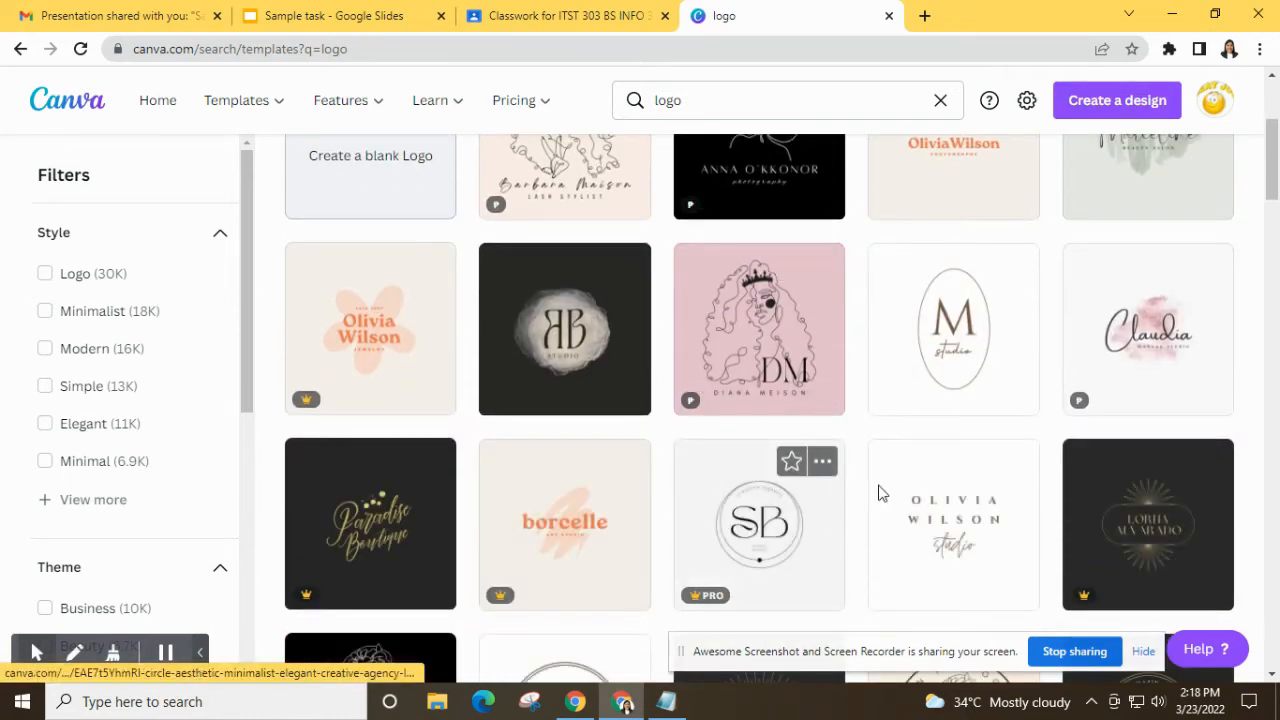
scroll(480, 508, down, 2)
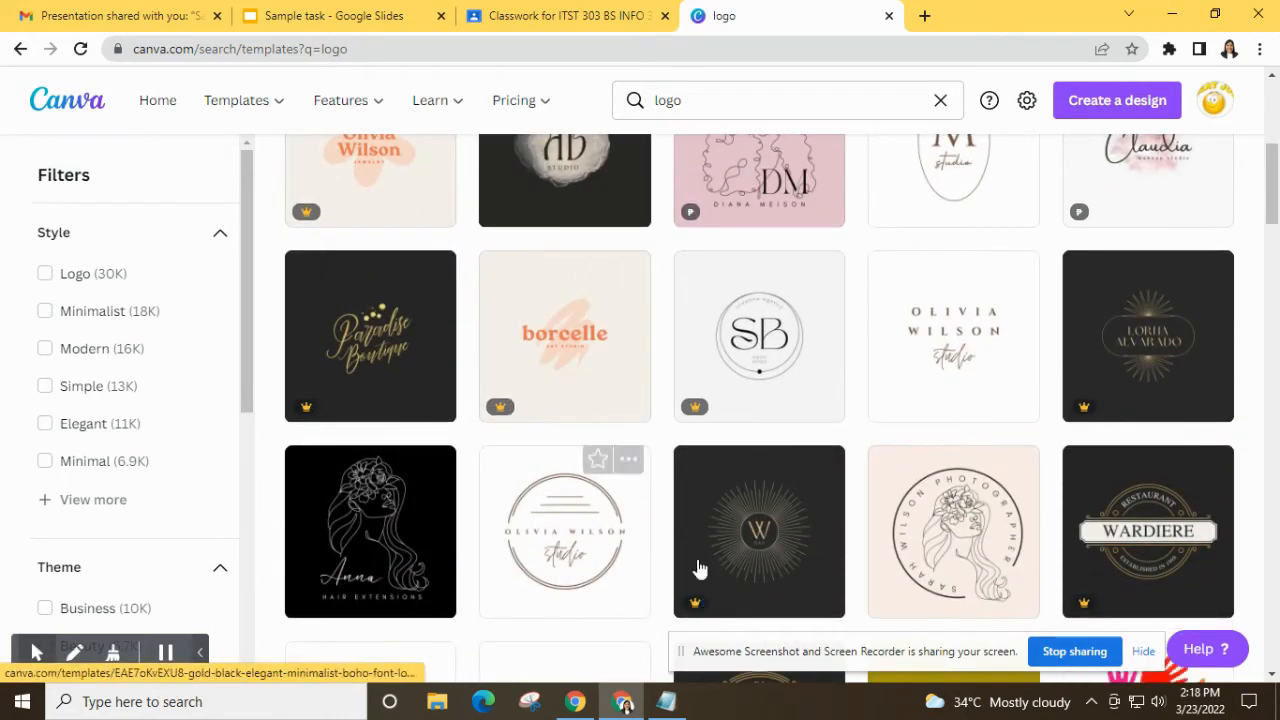
scroll(660, 530, down, 2)
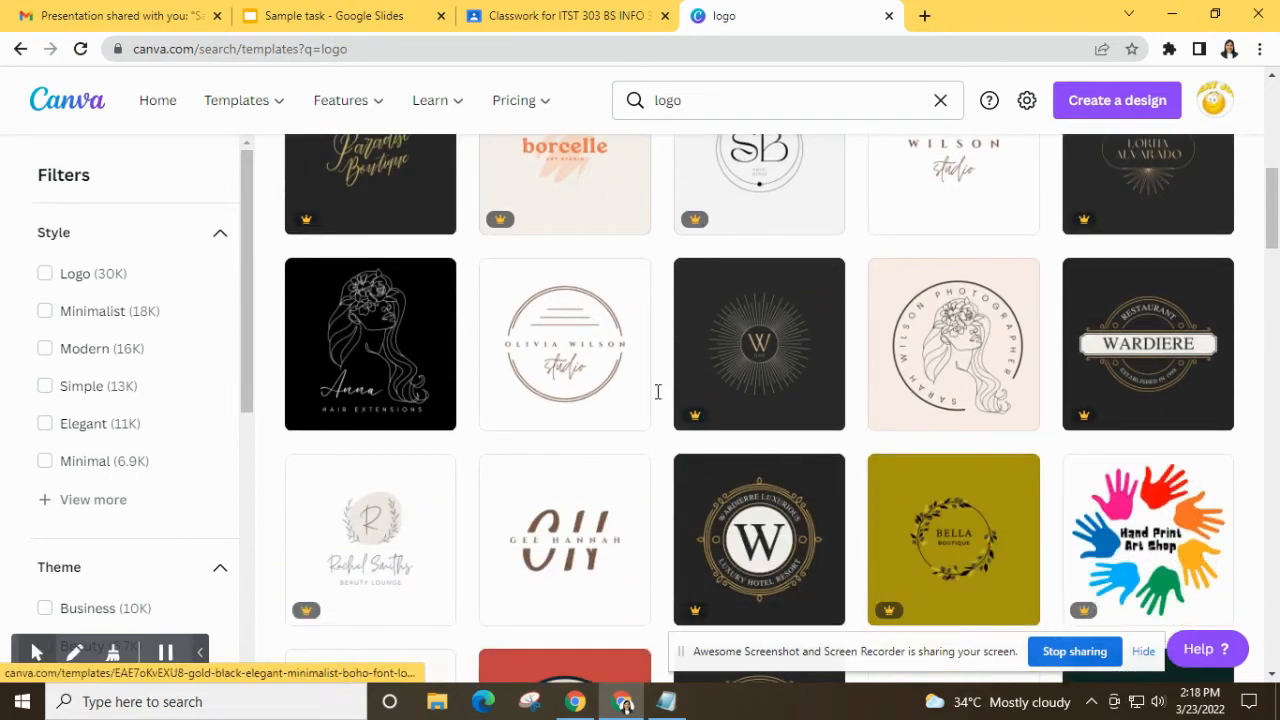
click(556, 378)
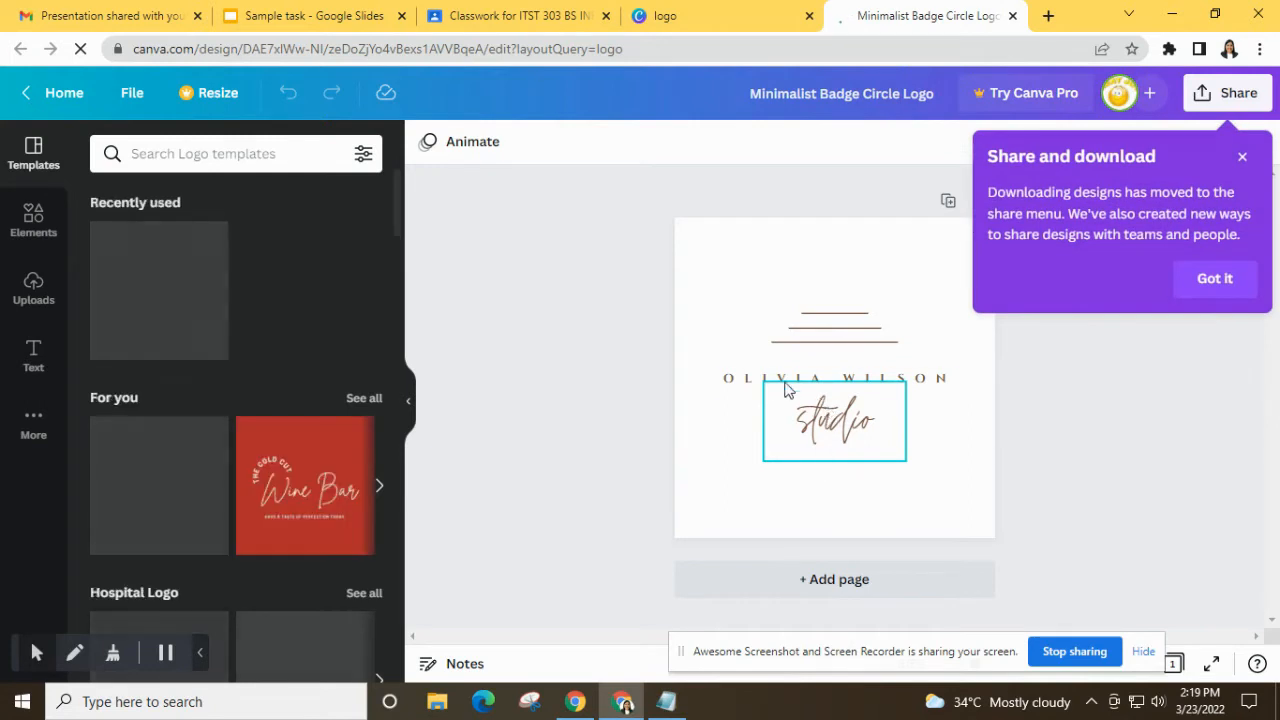
- Dismiss the Share and download tip and replace the name line in the middle of the badge with "MY SAMPLE"
click(743, 383)
click(1215, 280)
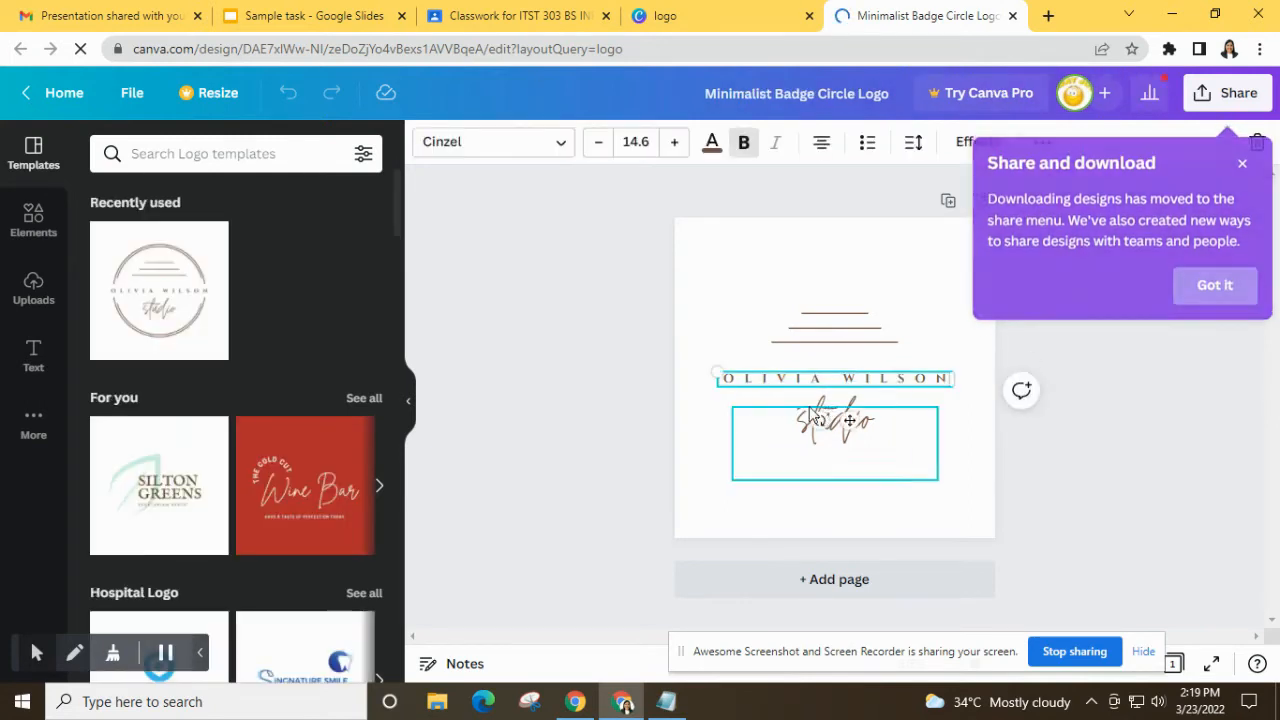
double_click(896, 380)
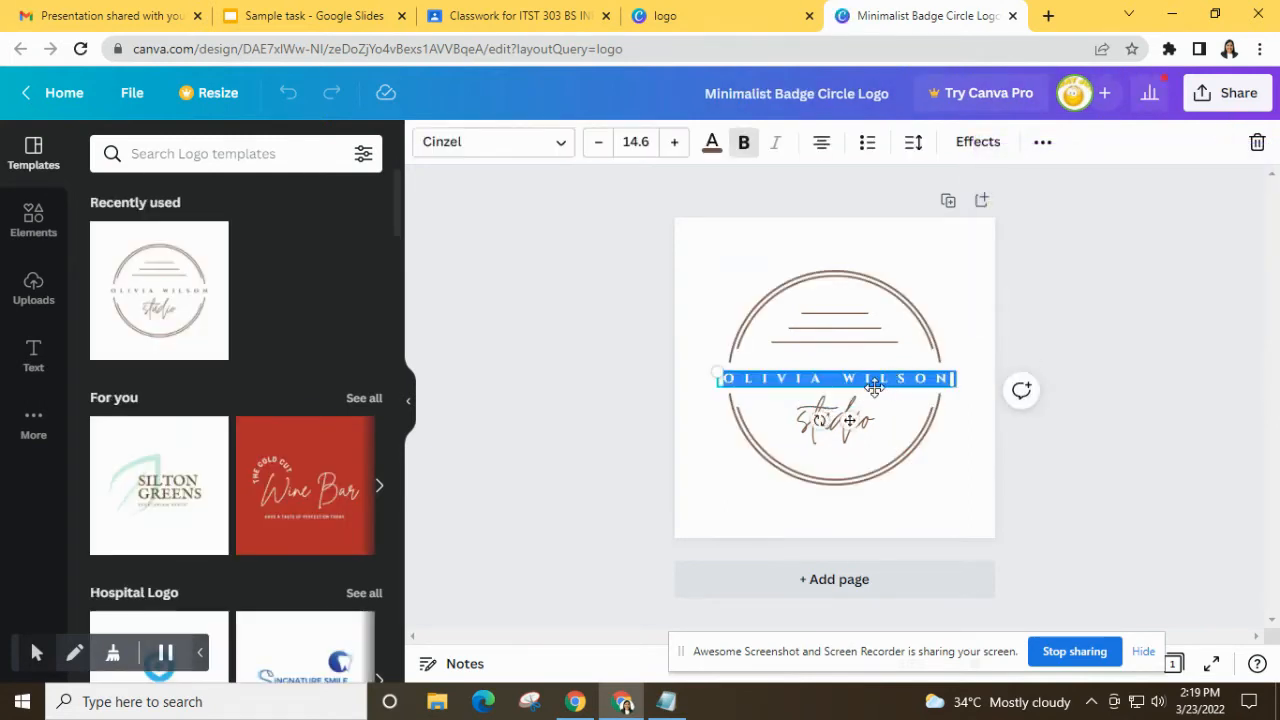
key(BackSpace)
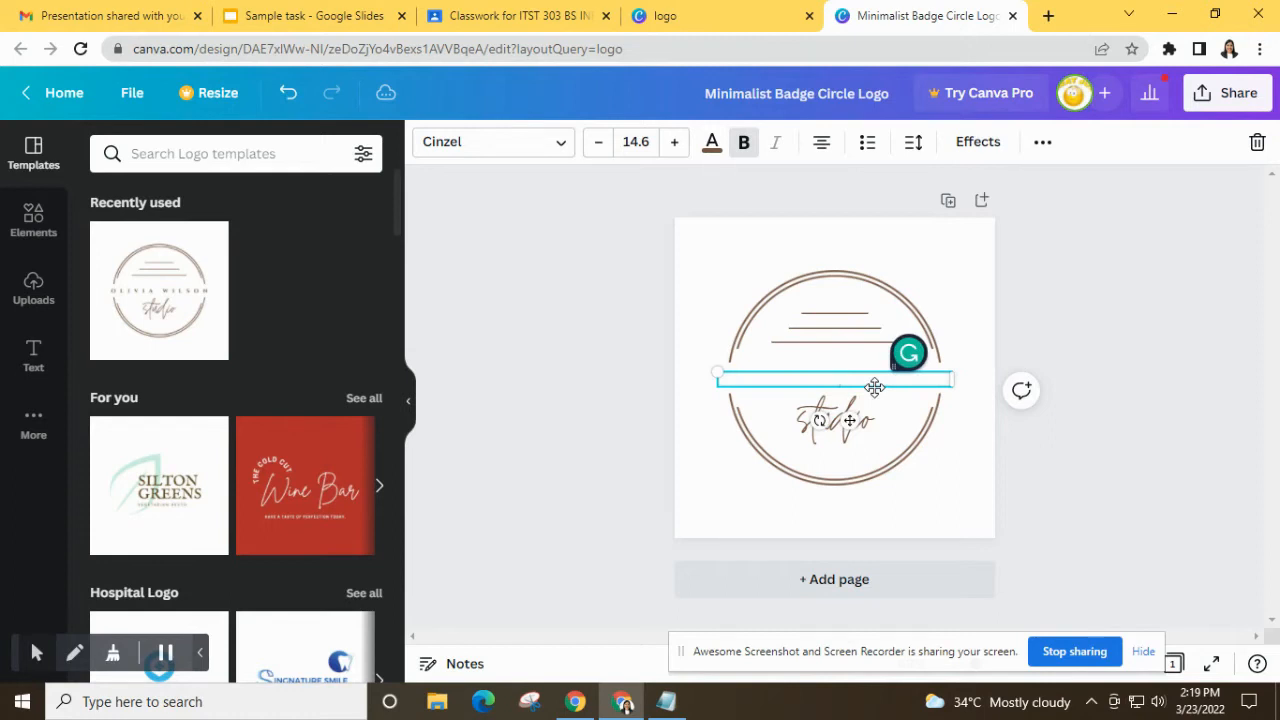
text(MY SAMPLE)
click(1068, 478)
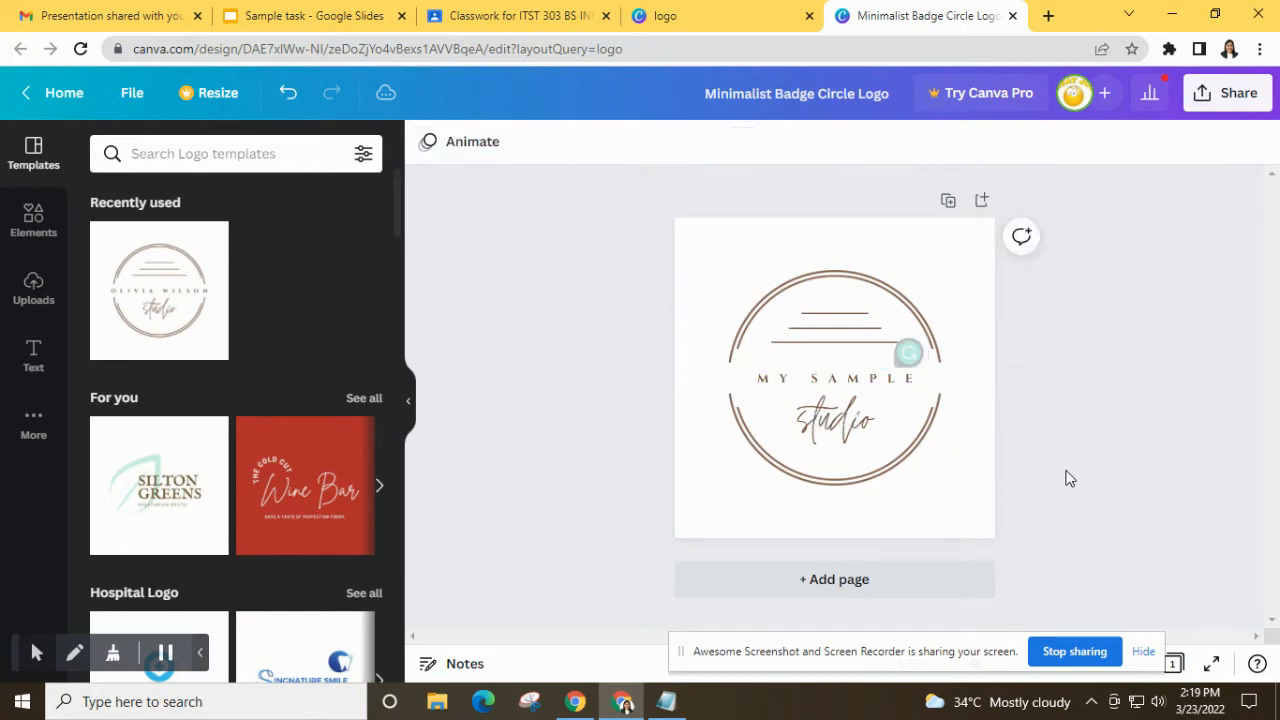
- Try a turquoise background on the logo page, then set the background colour to yellow from the default colours
click(948, 244)
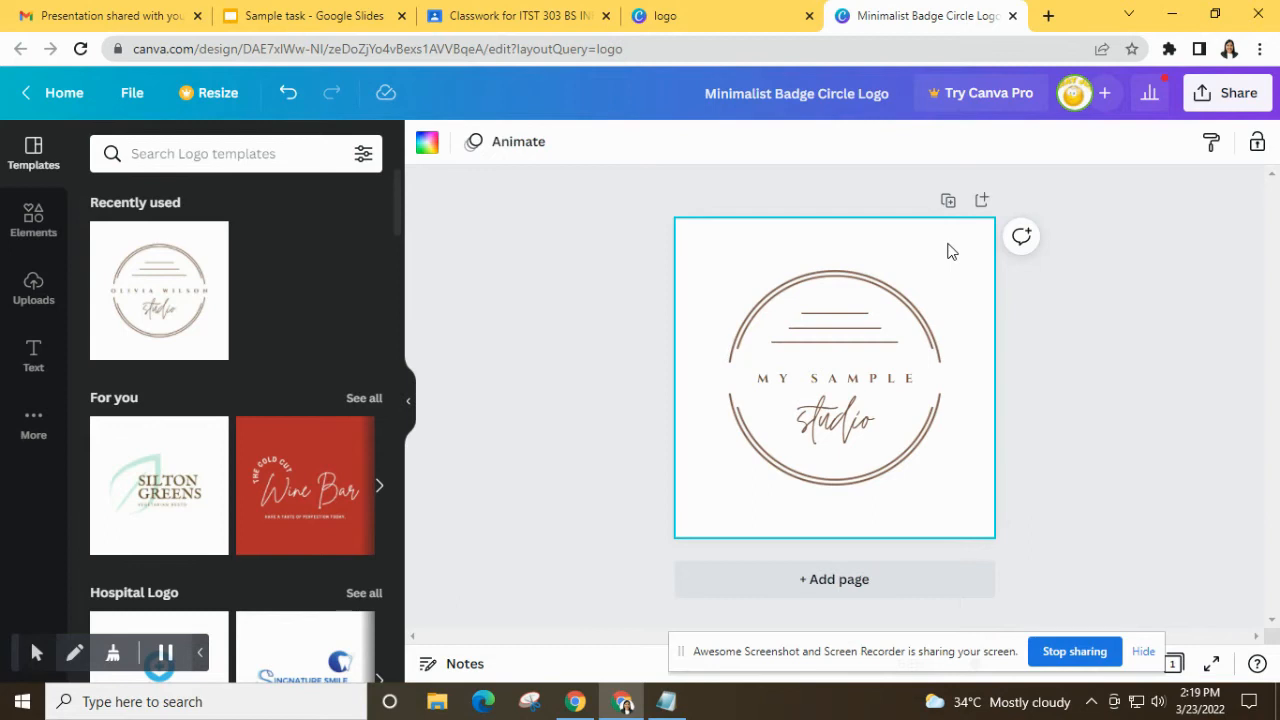
click(428, 144)
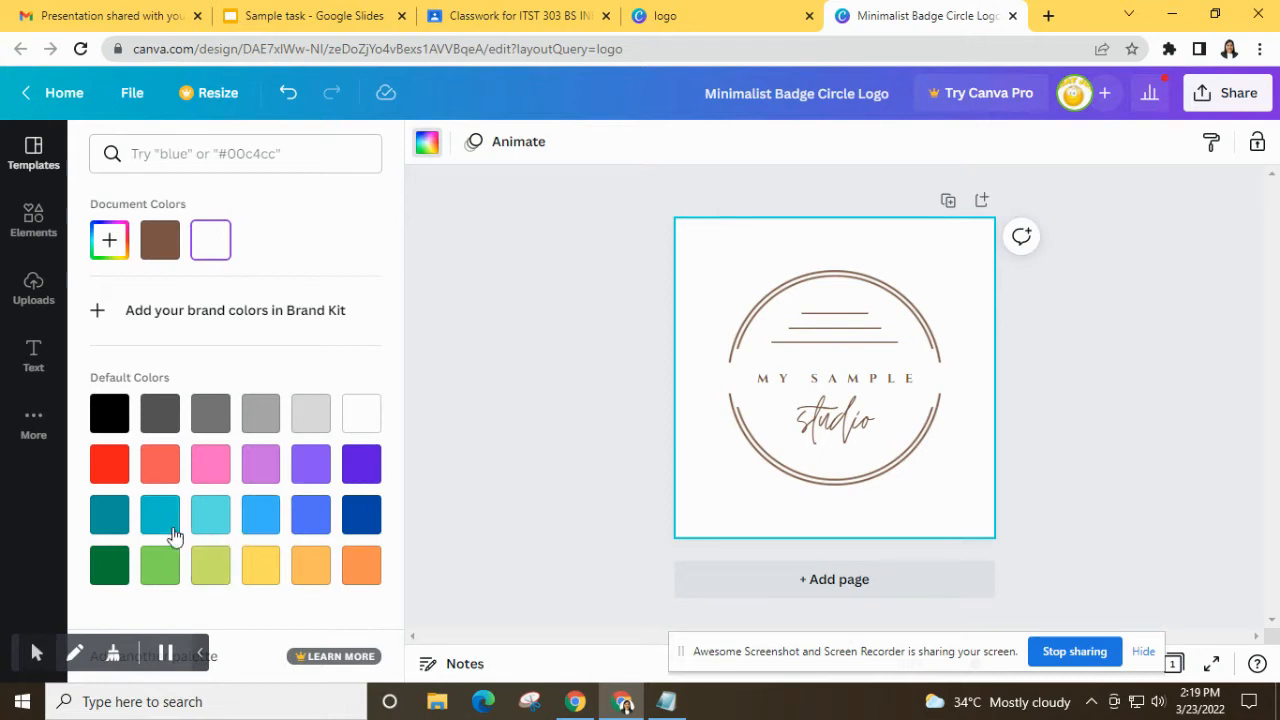
click(208, 530)
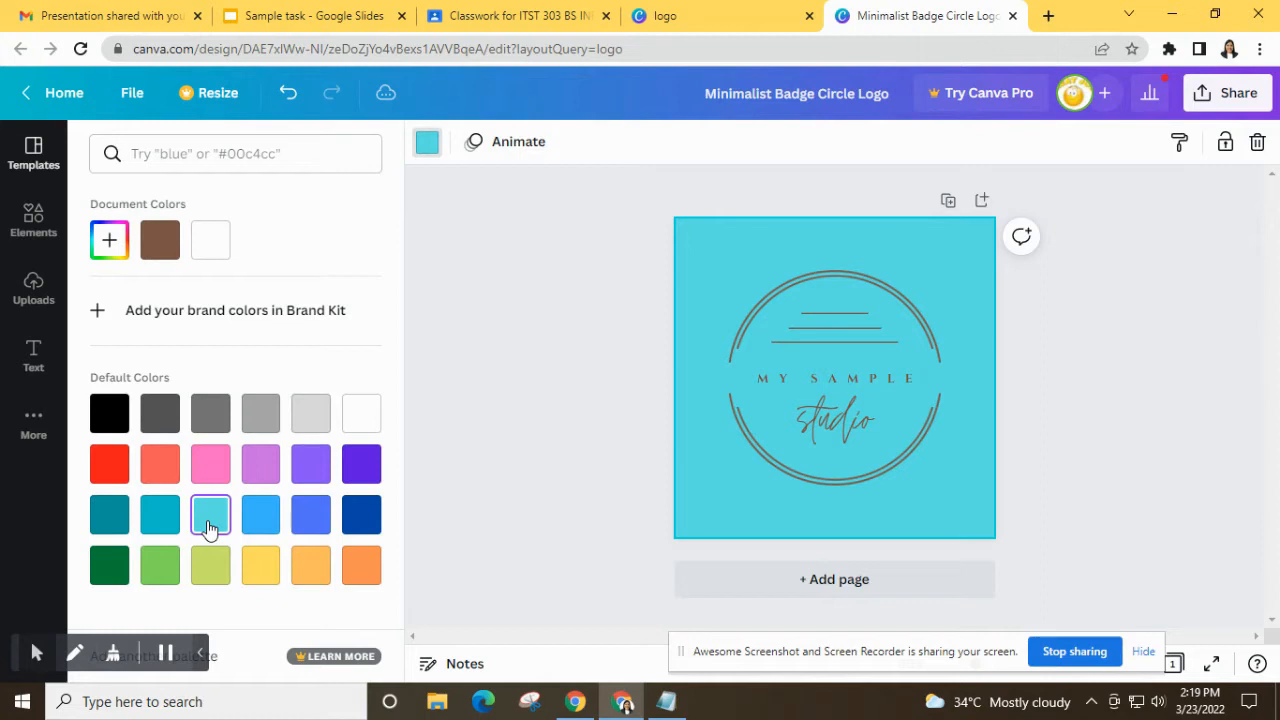
click(261, 568)
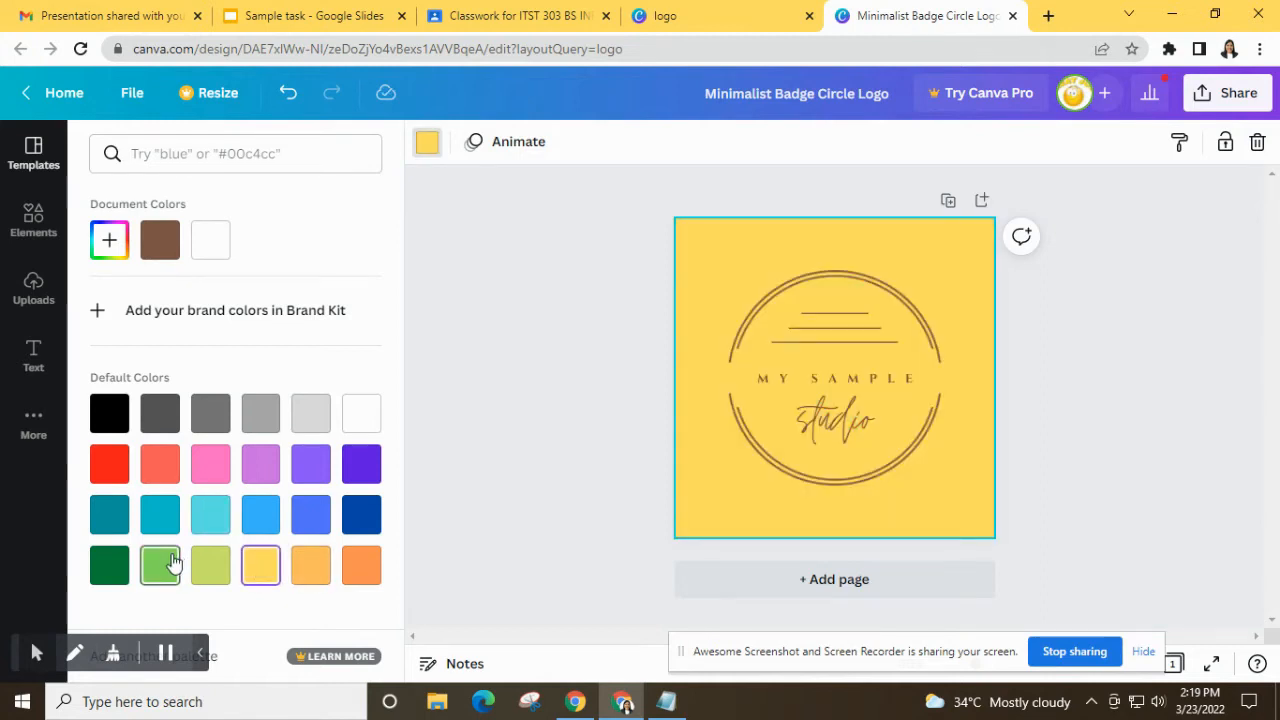
- Compare green, lime, turquoise and purple page backgrounds, return the background to yellow and deselect the page
click(160, 565)
click(211, 566)
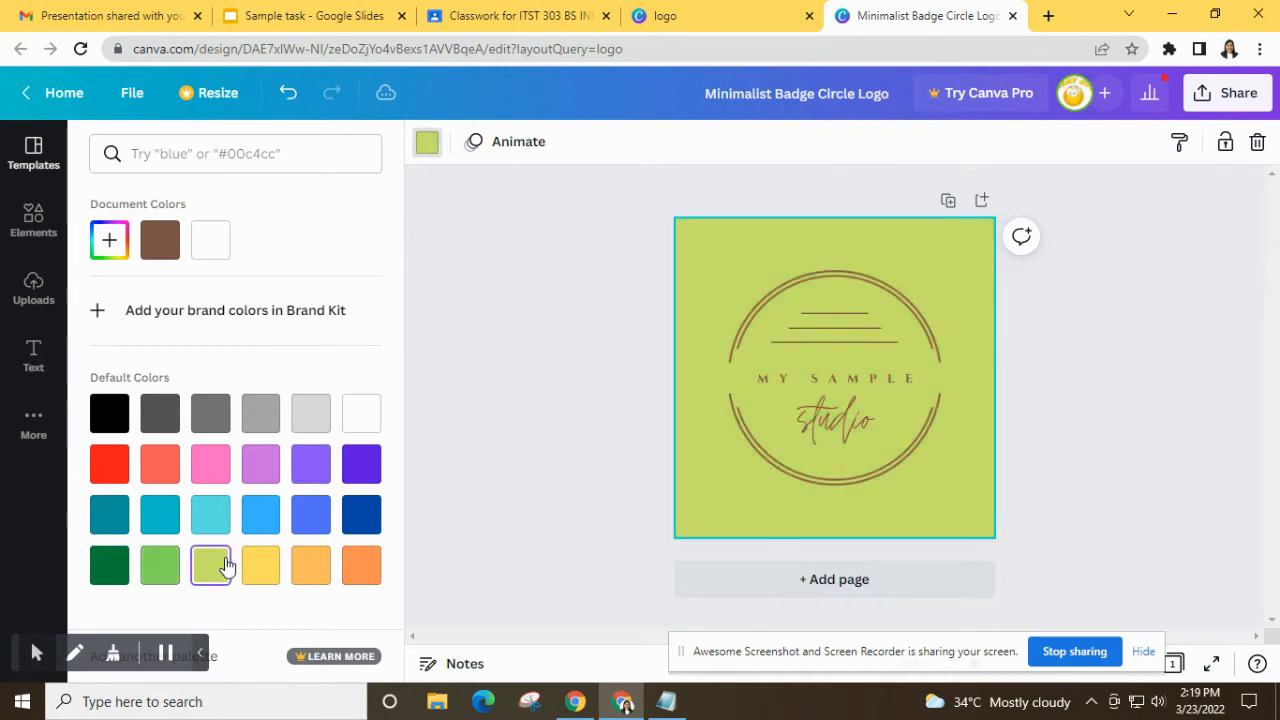
click(208, 528)
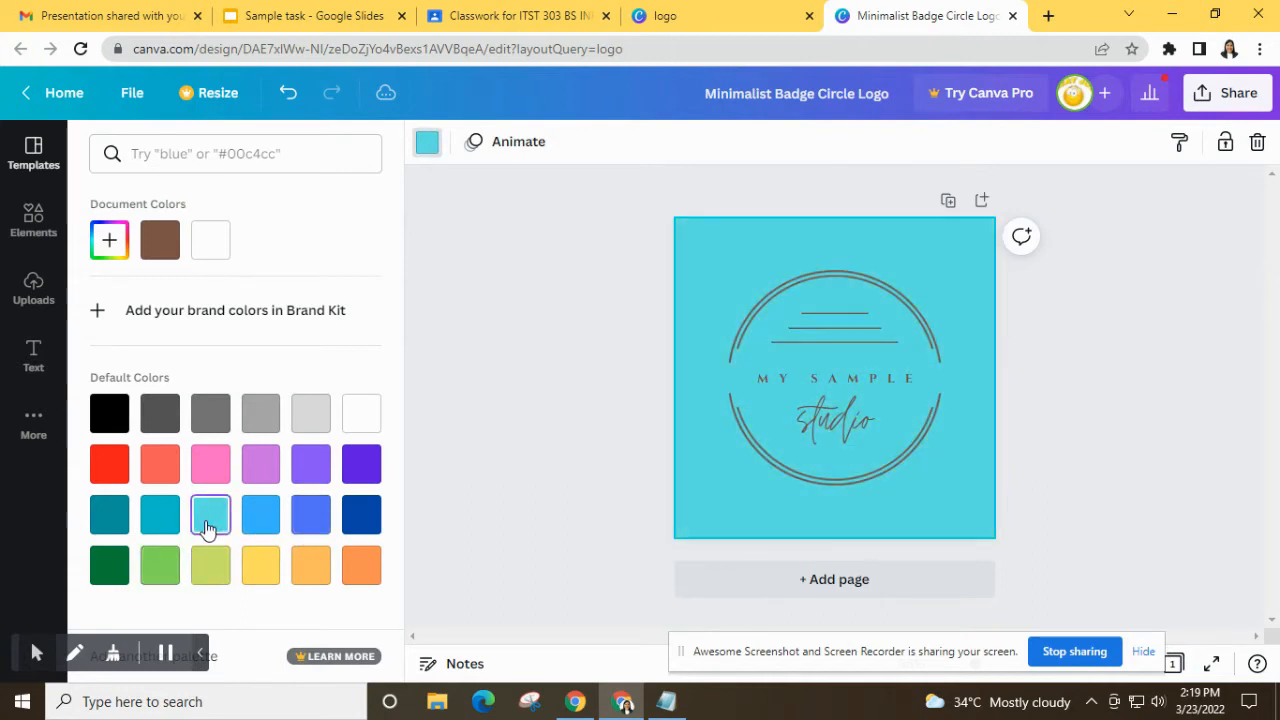
click(310, 465)
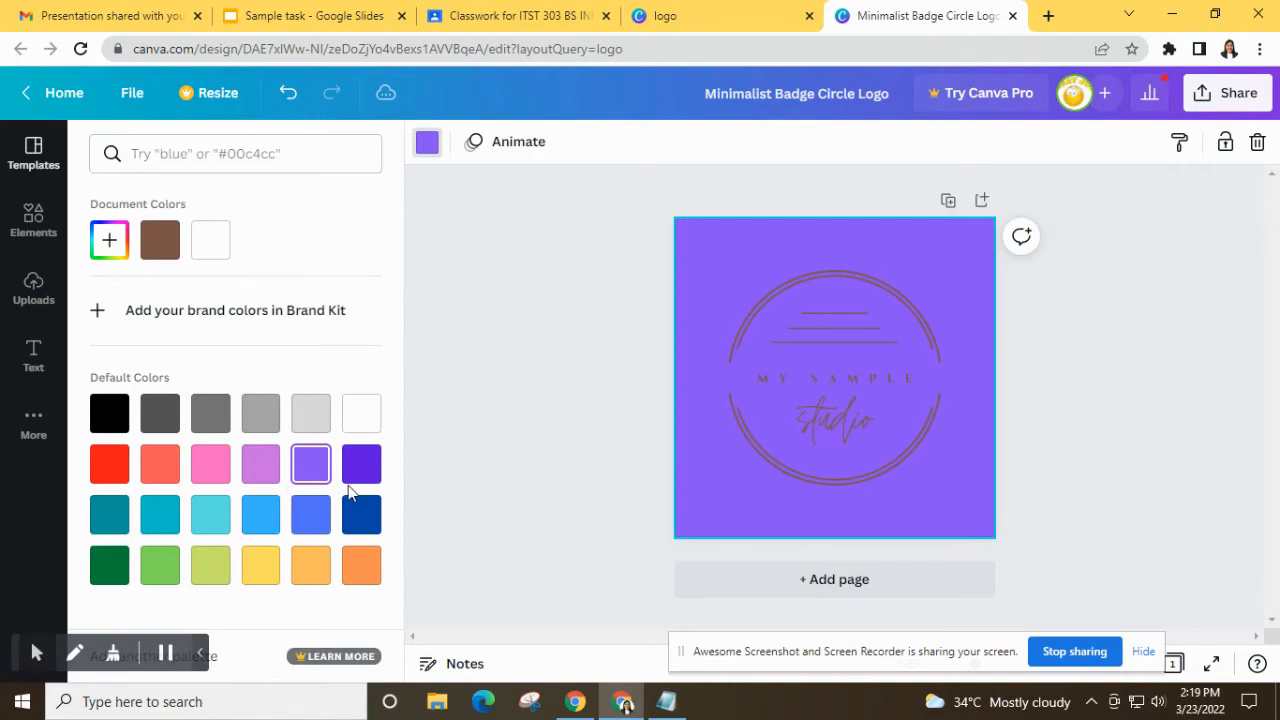
click(218, 526)
click(162, 569)
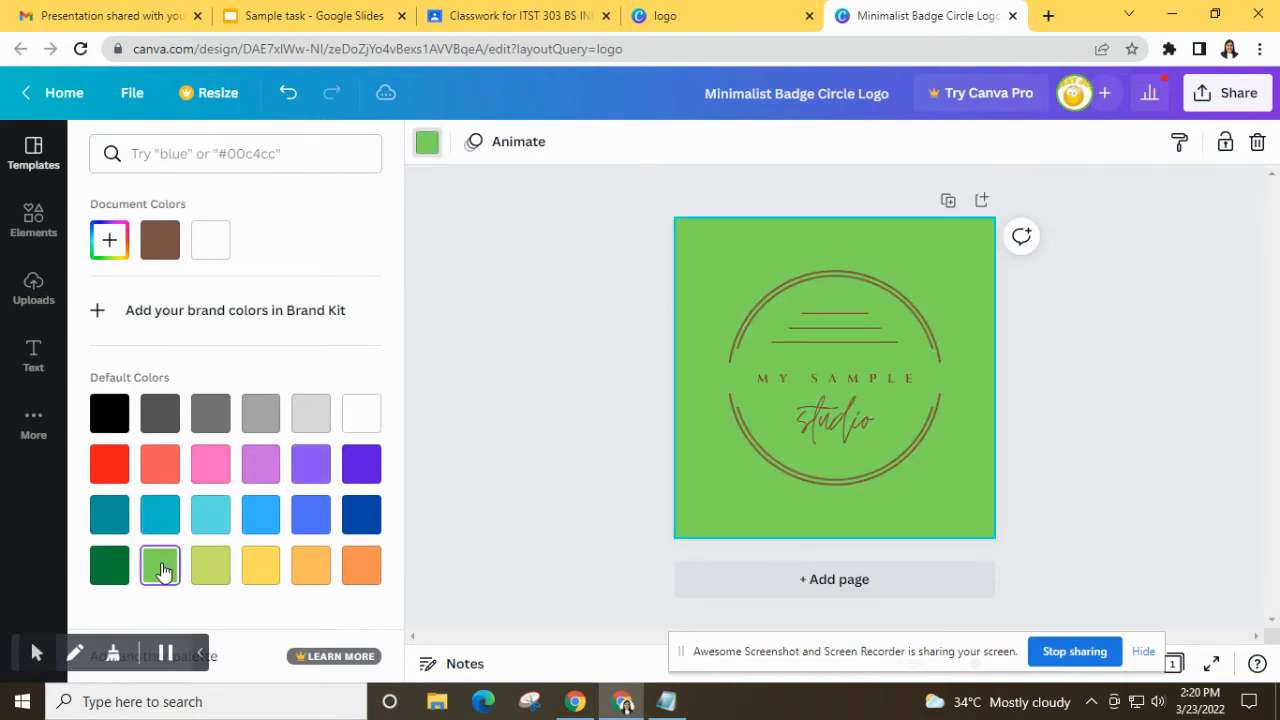
click(210, 571)
click(259, 571)
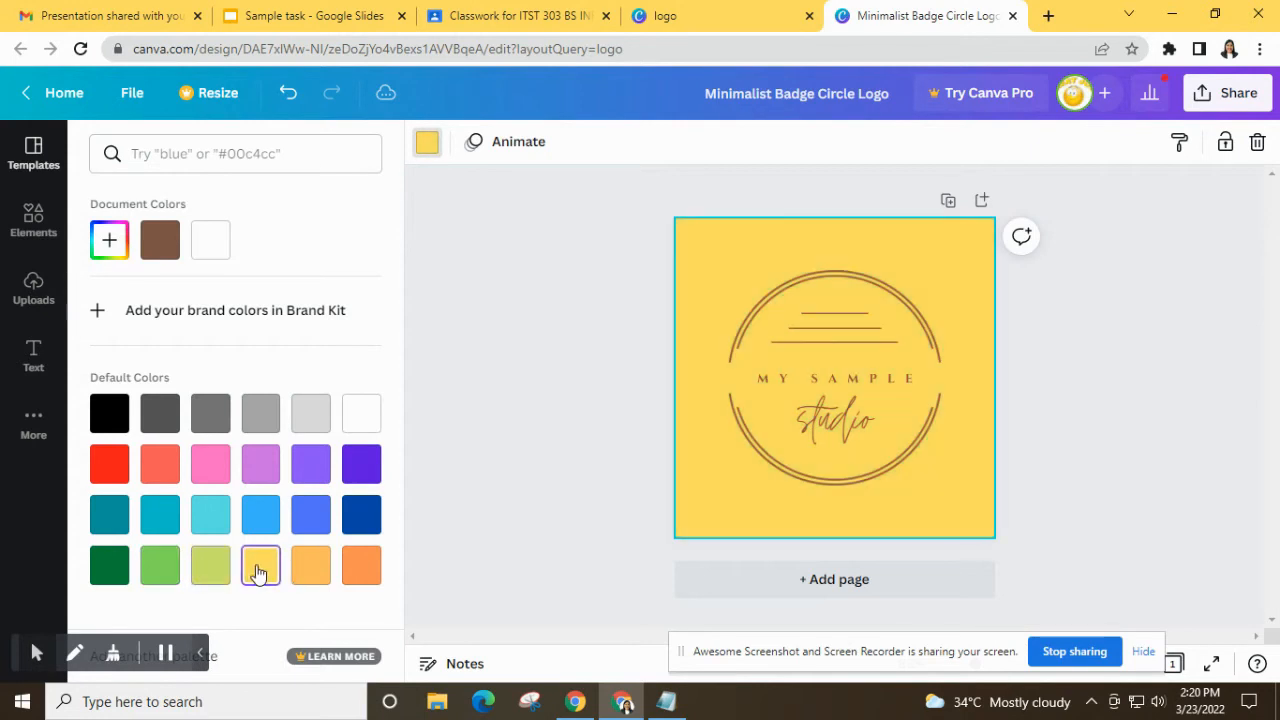
click(562, 495)
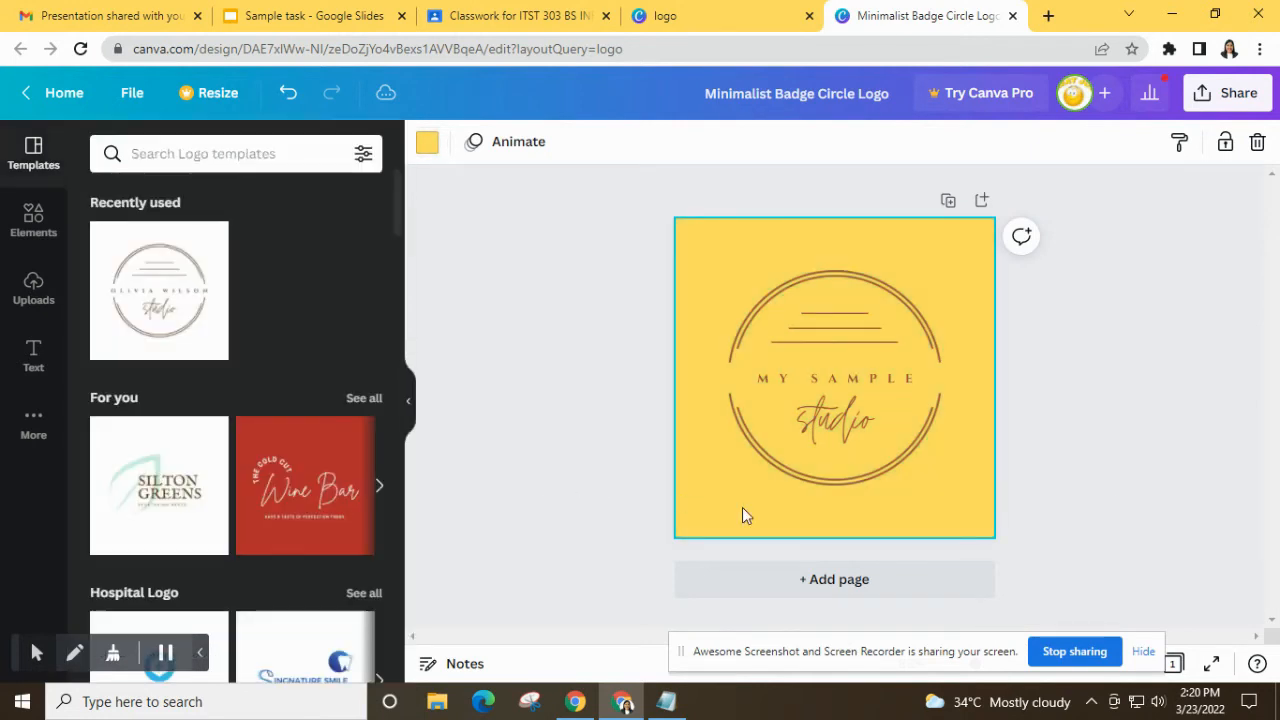
click(1098, 498)
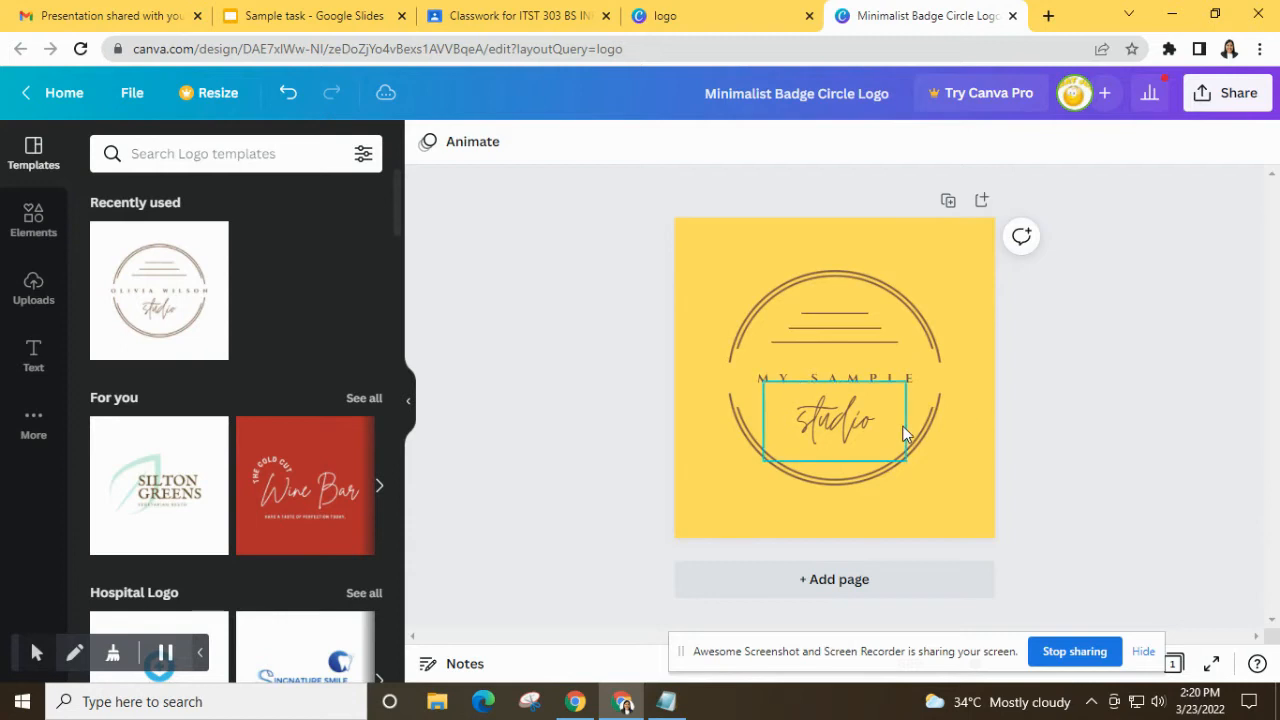
- Select the word "studio" in the badge and look through the list of fonts available for it
click(870, 418)
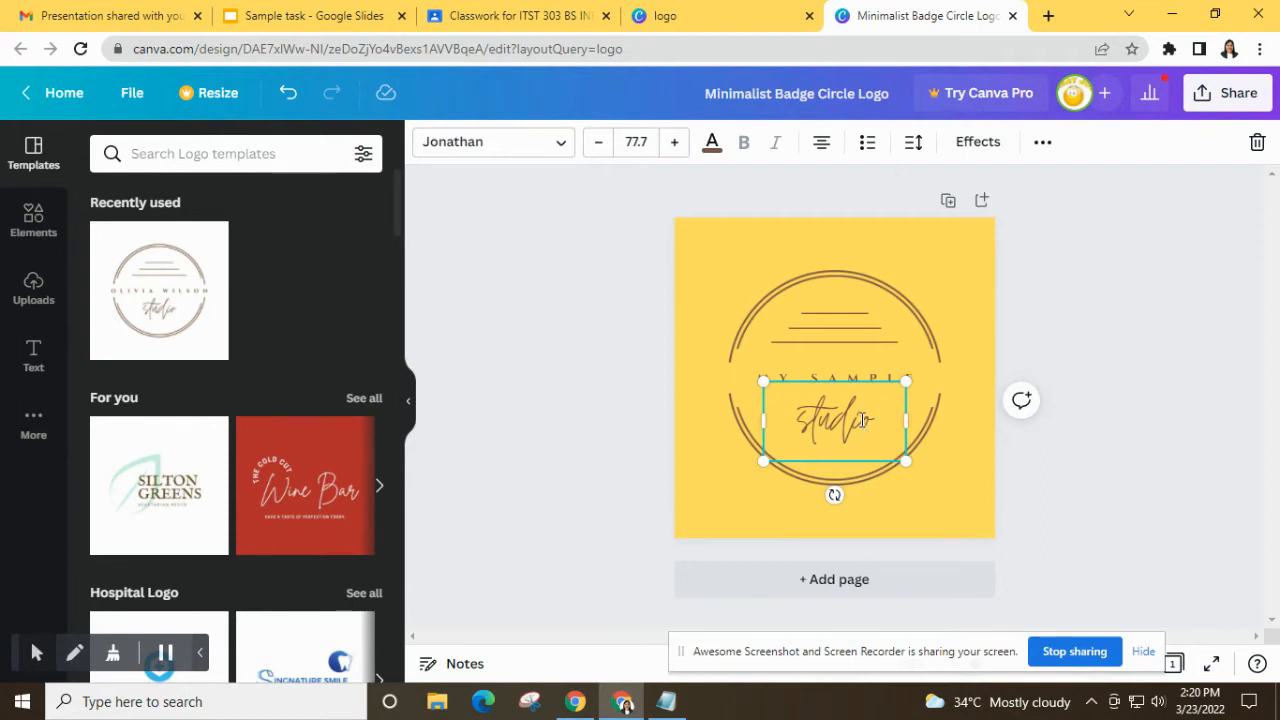
double_click(862, 420)
click(879, 421)
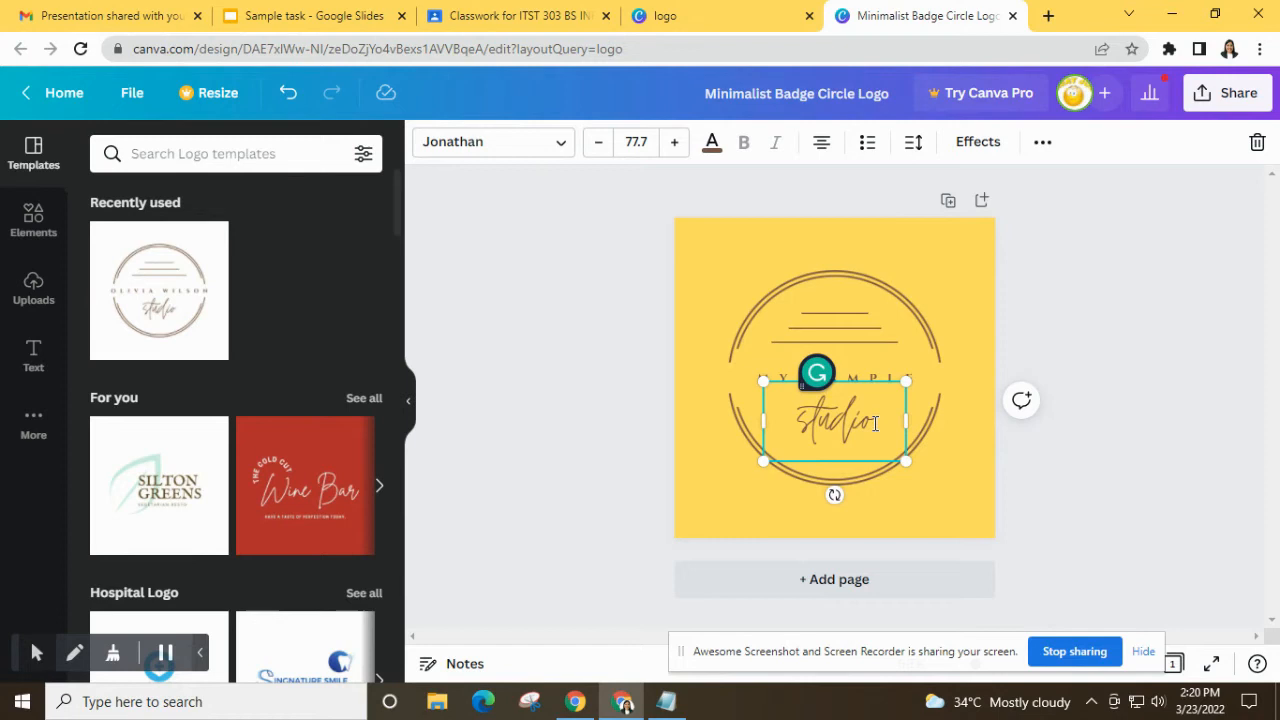
drag(877, 420, 780, 419)
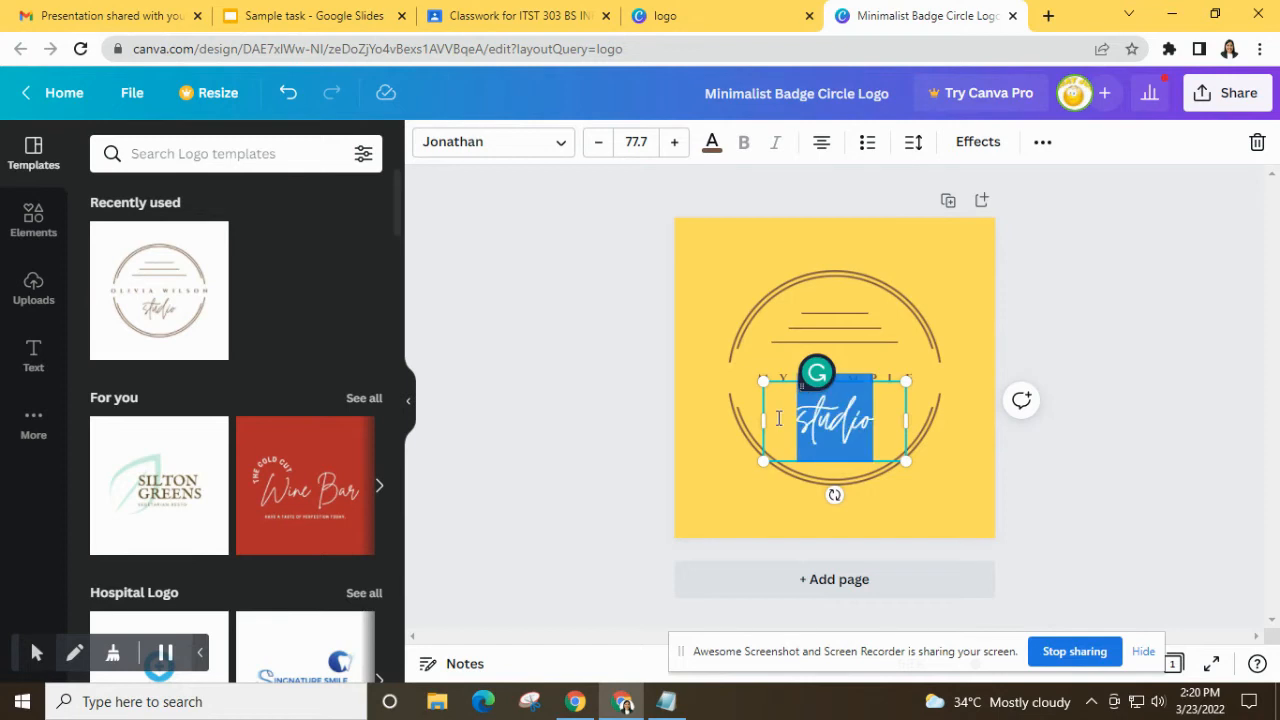
click(560, 158)
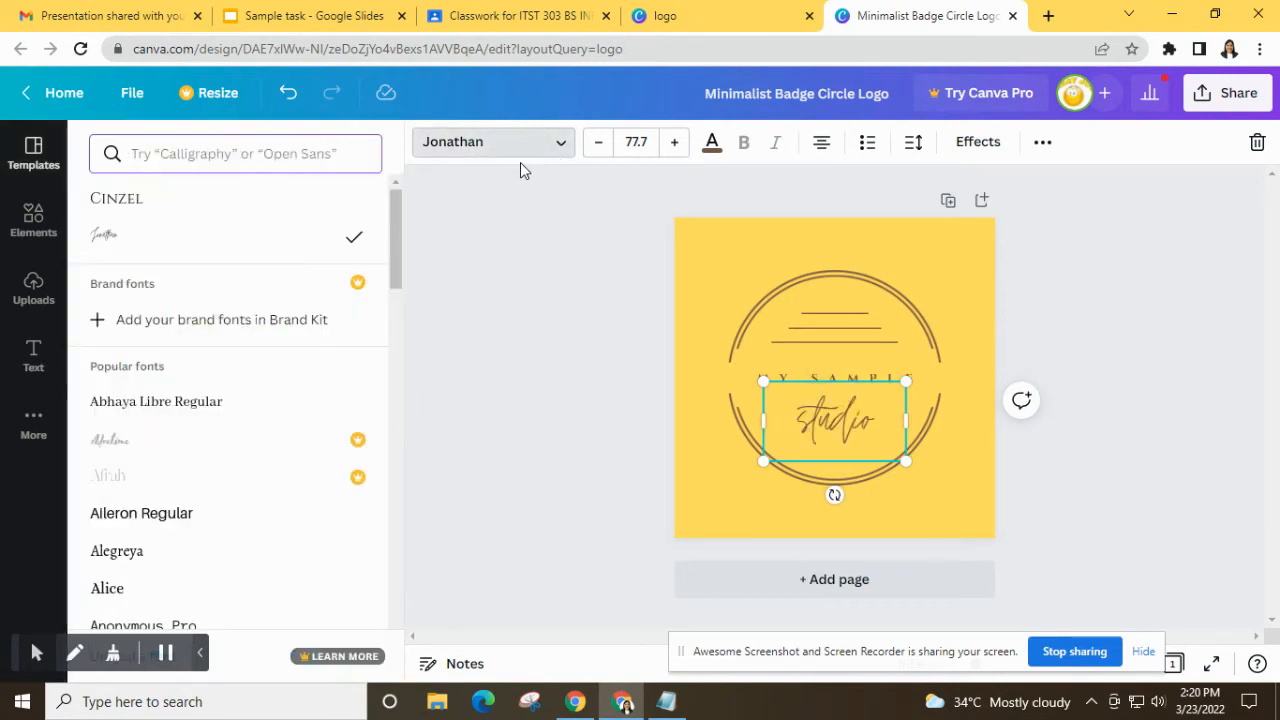
click(560, 145)
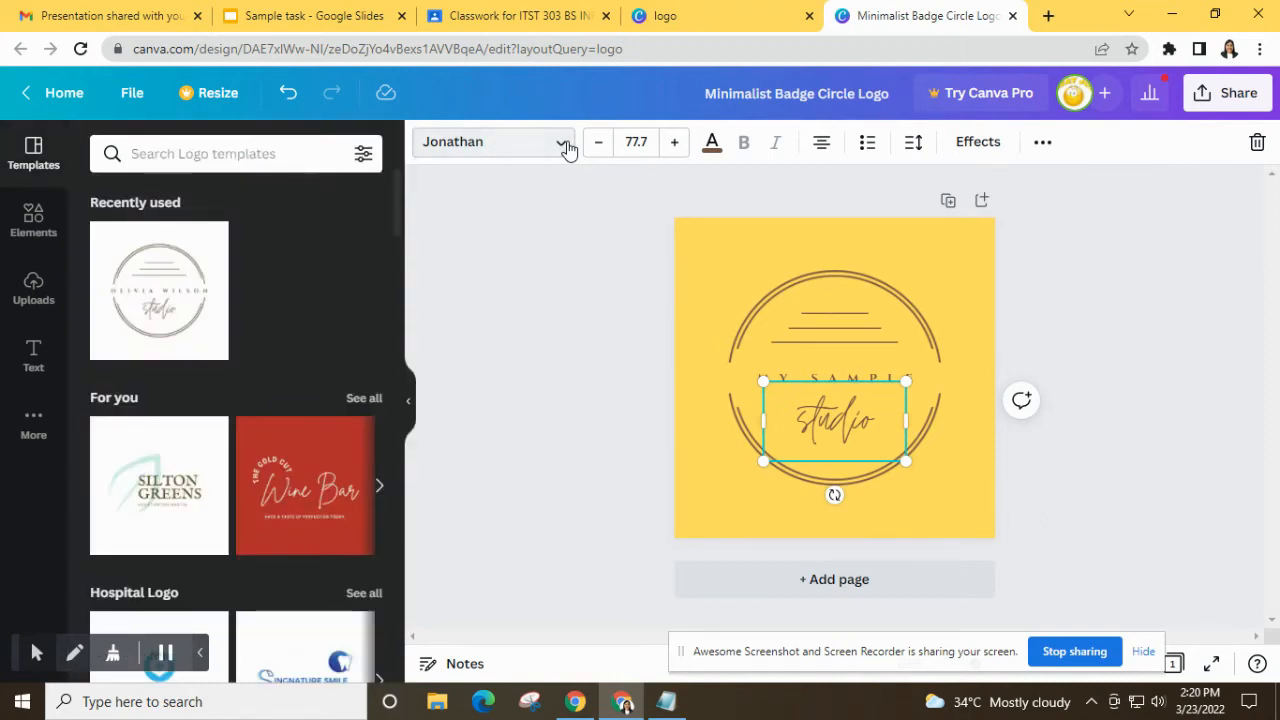
click(563, 147)
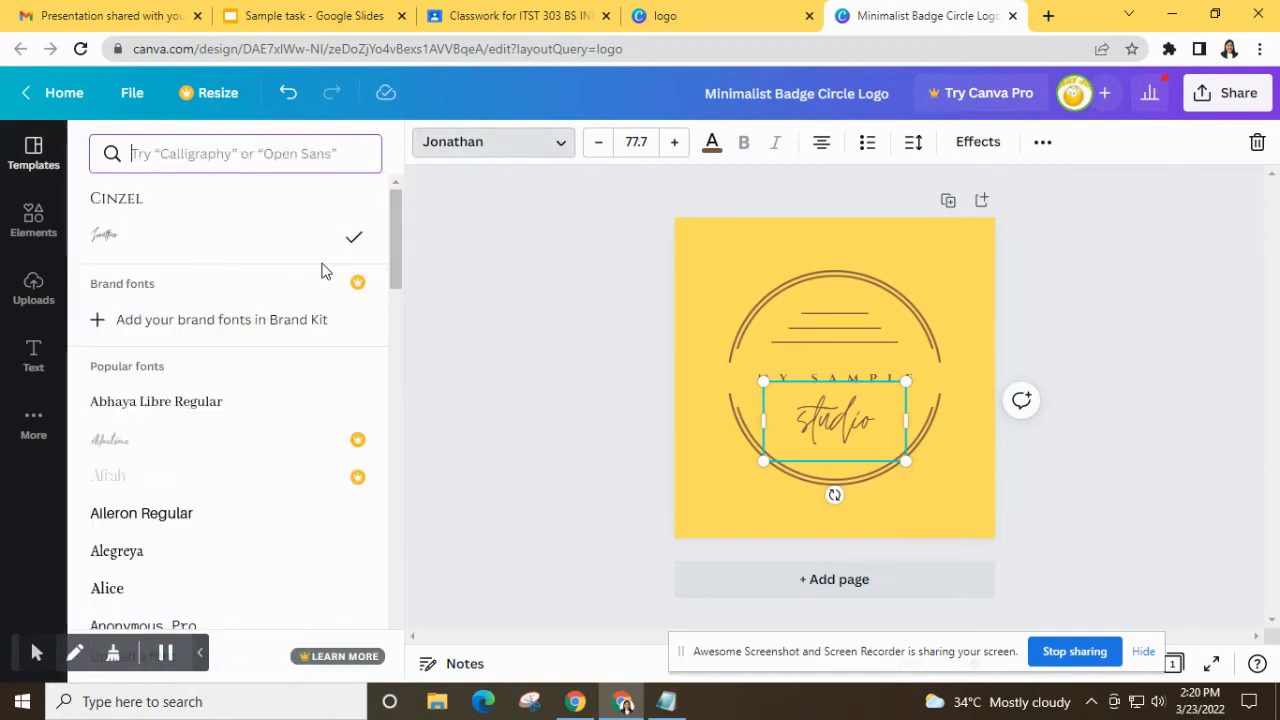
drag(387, 257, 390, 327)
scroll(257, 386, down, 1)
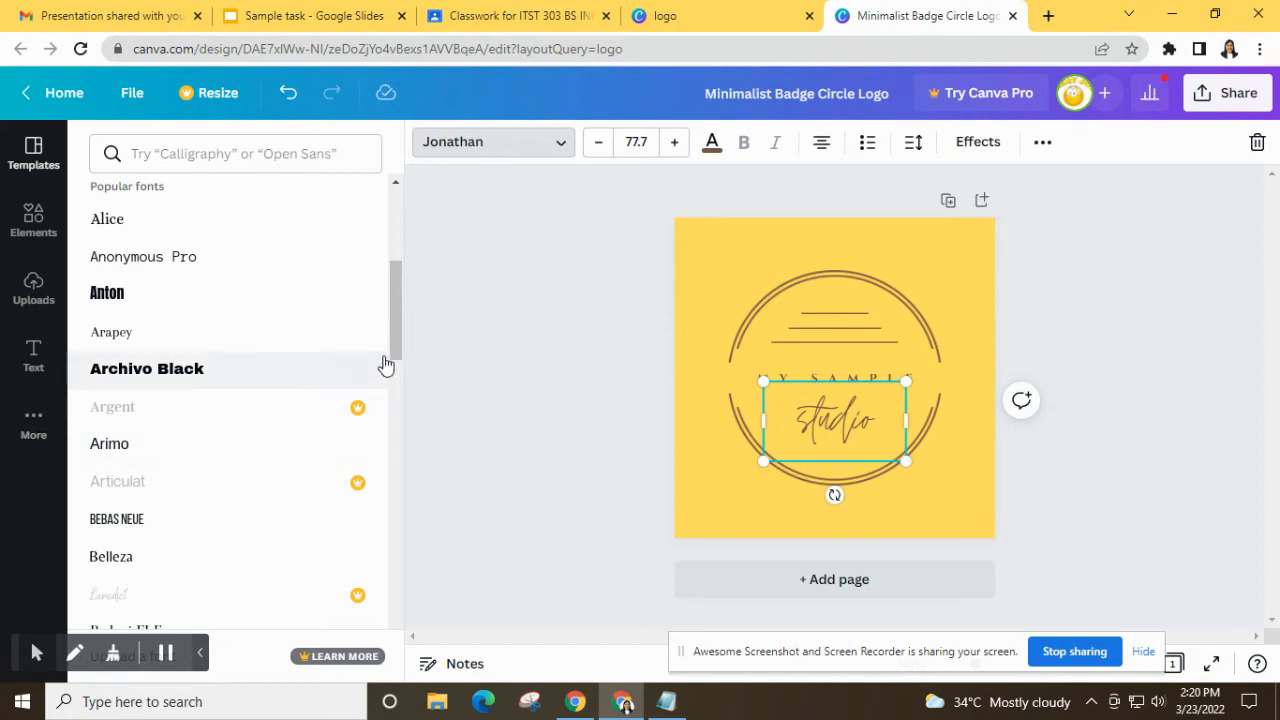
drag(392, 344, 380, 263)
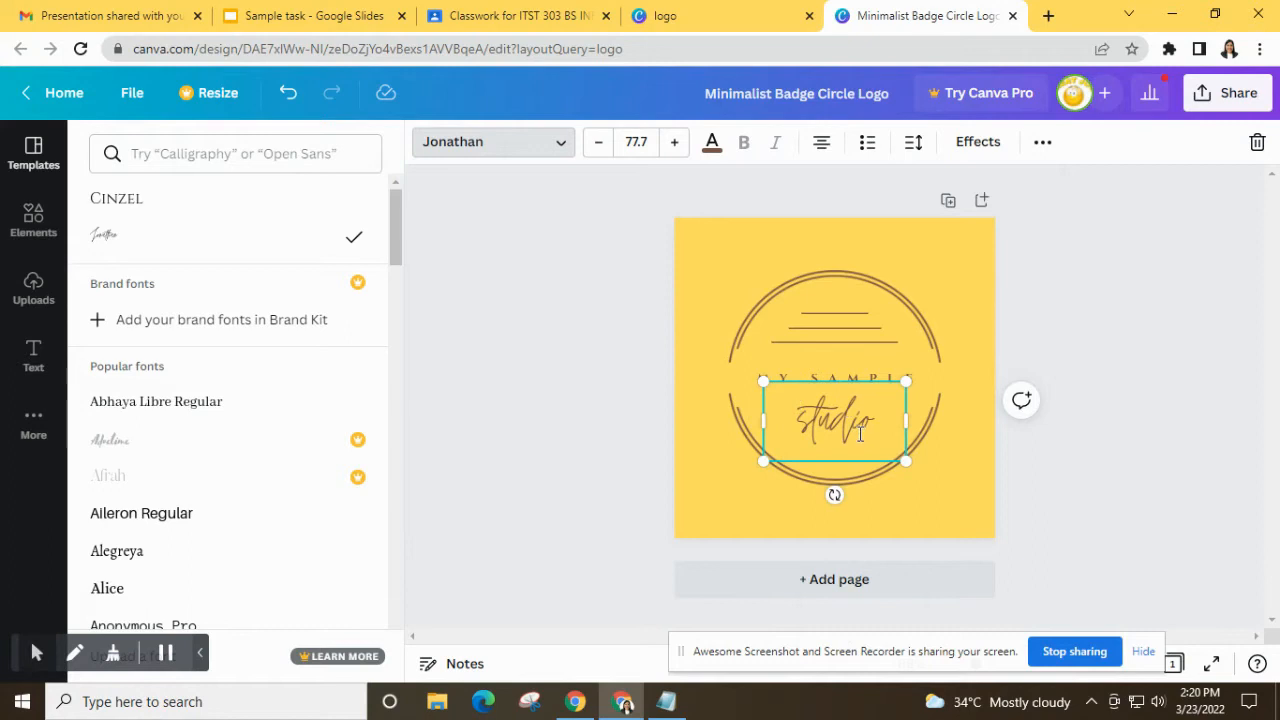
- Reduce the font size of the word "studio" in the badge to 71.7 and deselect the text
drag(872, 427, 758, 414)
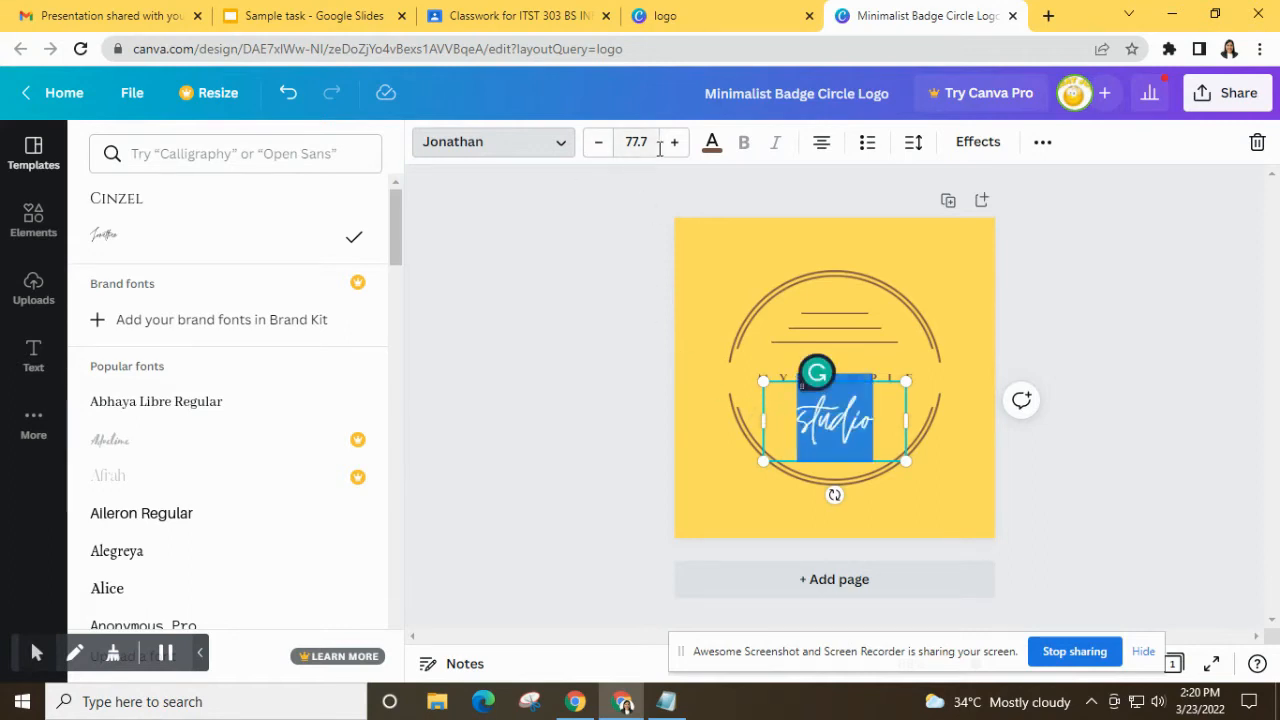
click(640, 141)
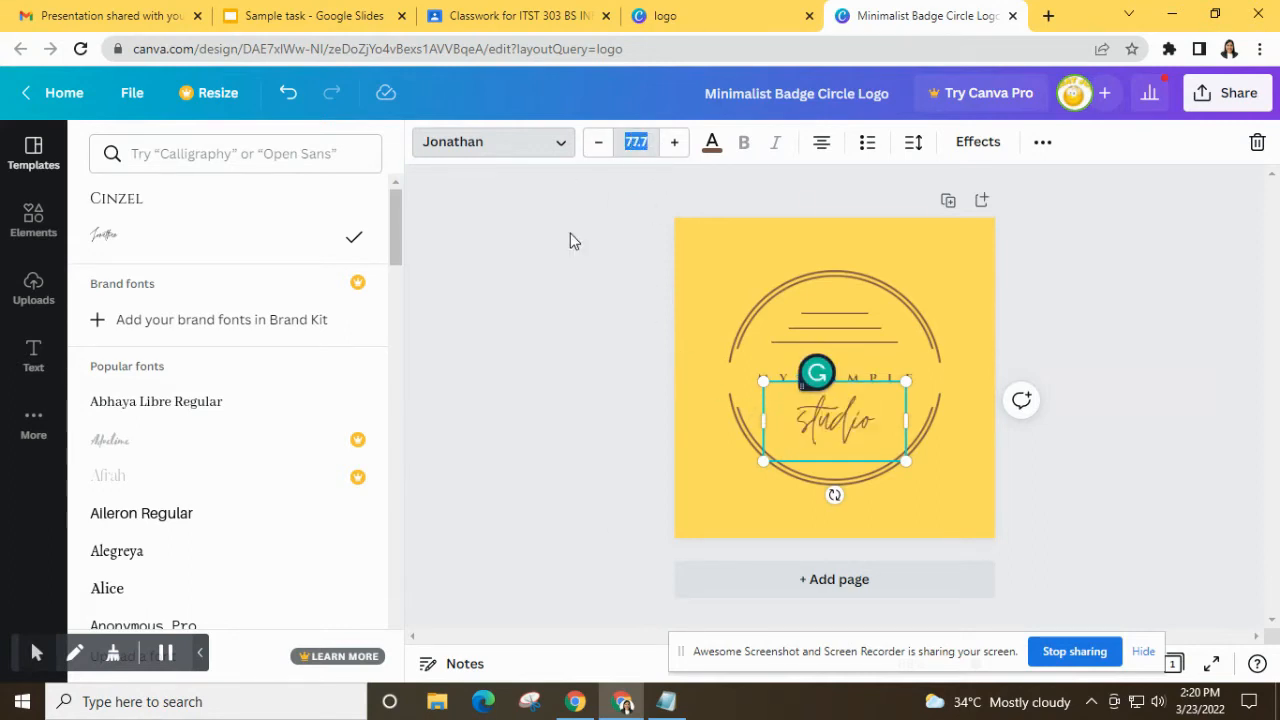
key(Escape)
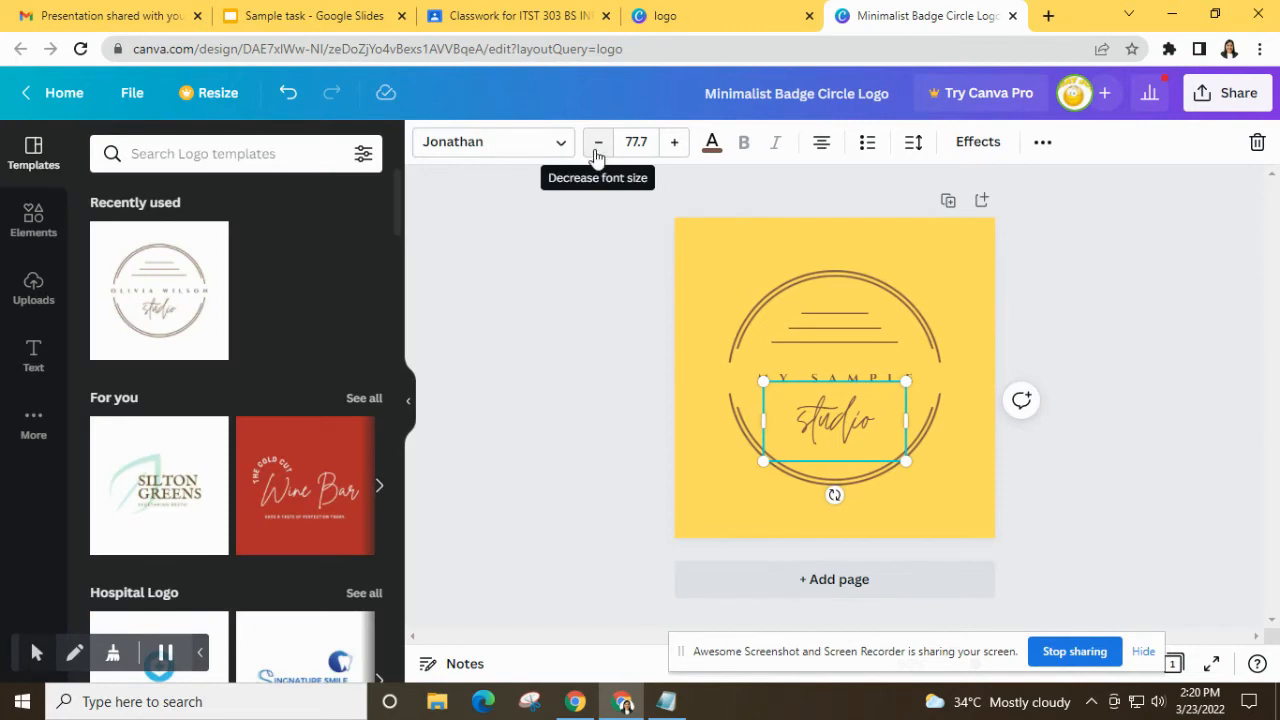
click(596, 150)
click(596, 150)
click(596, 150)
click(596, 150)
click(596, 150)
click(596, 150)
click(597, 150)
click(597, 150)
click(597, 150)
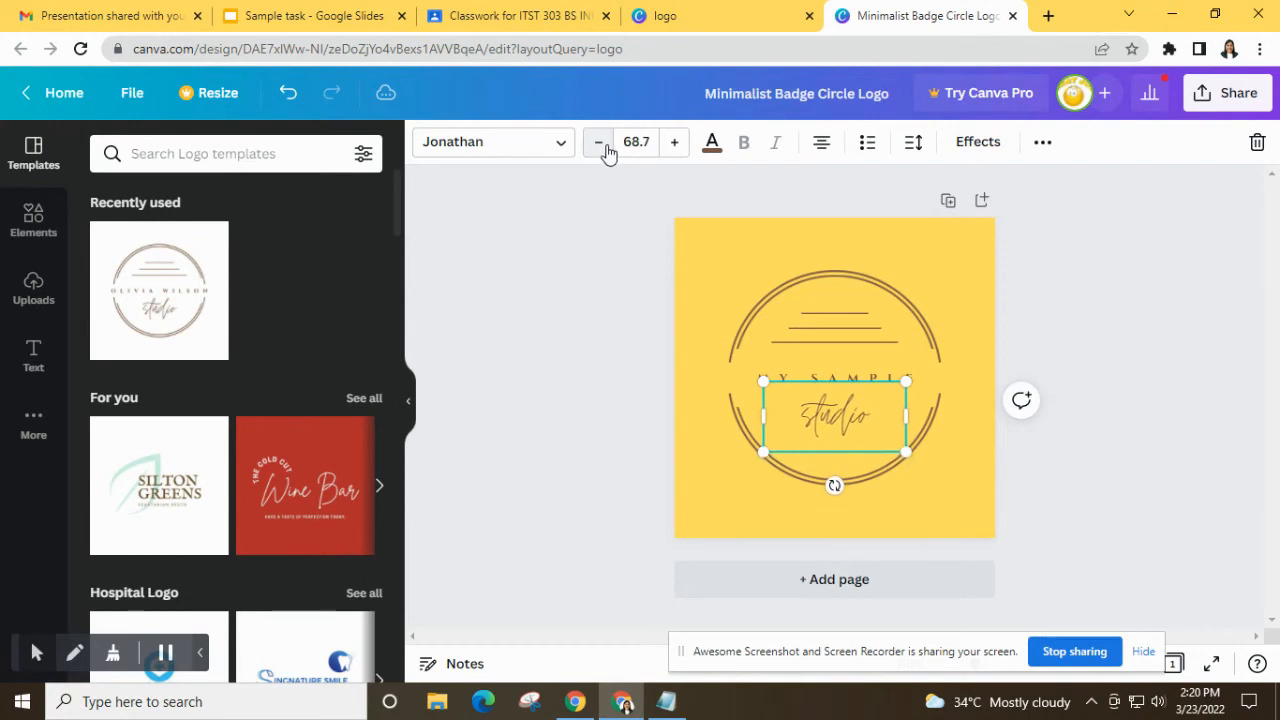
click(676, 146)
click(676, 146)
click(676, 146)
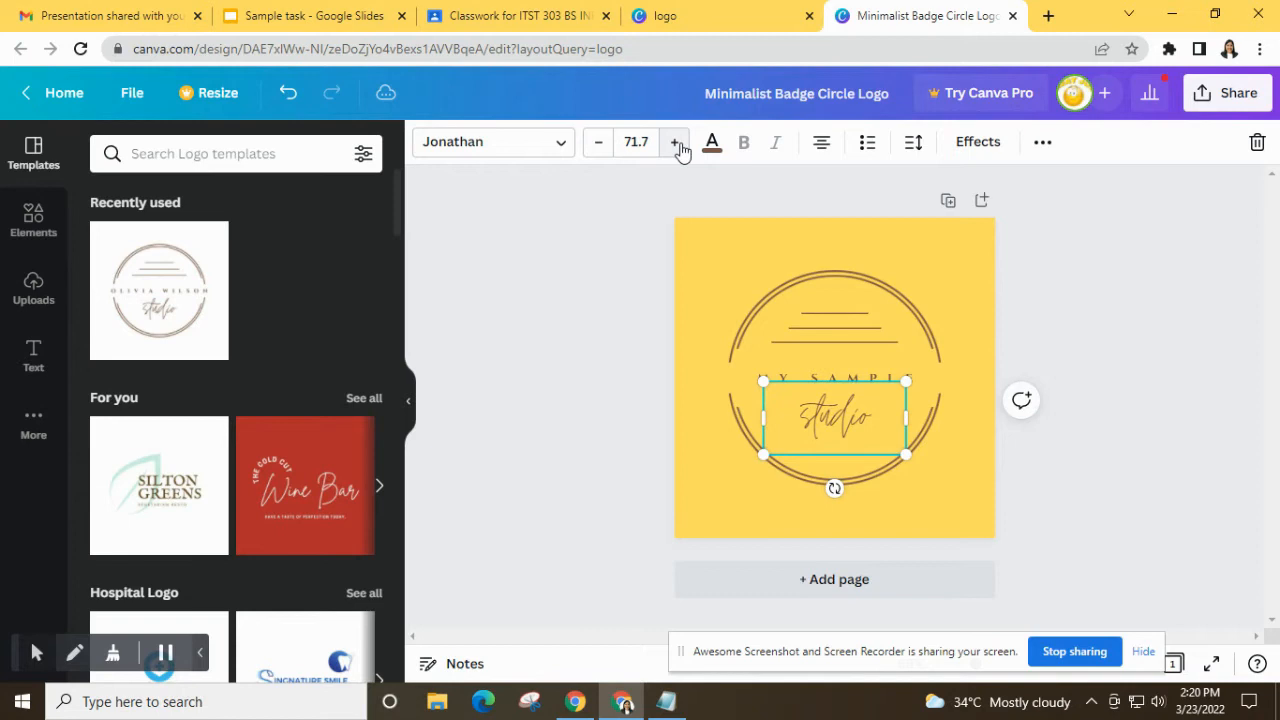
click(1101, 344)
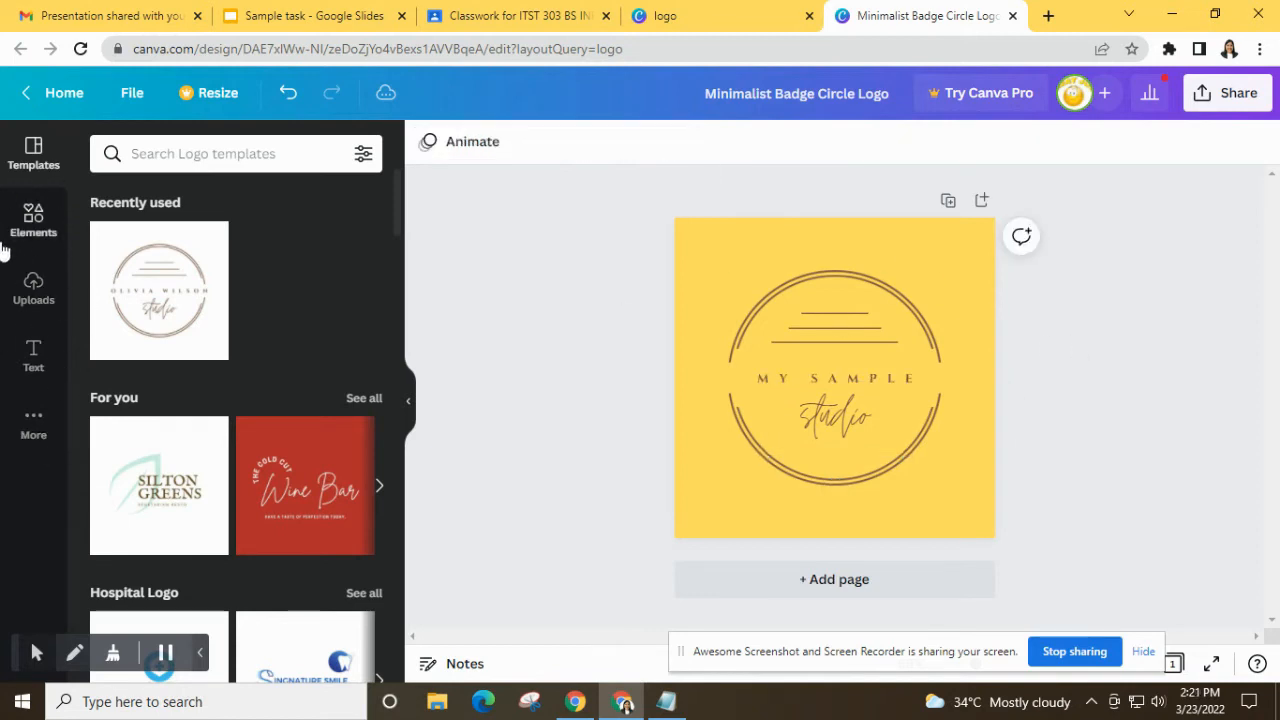
- Open the elements library and show the suggested "Arrow" elements
click(35, 225)
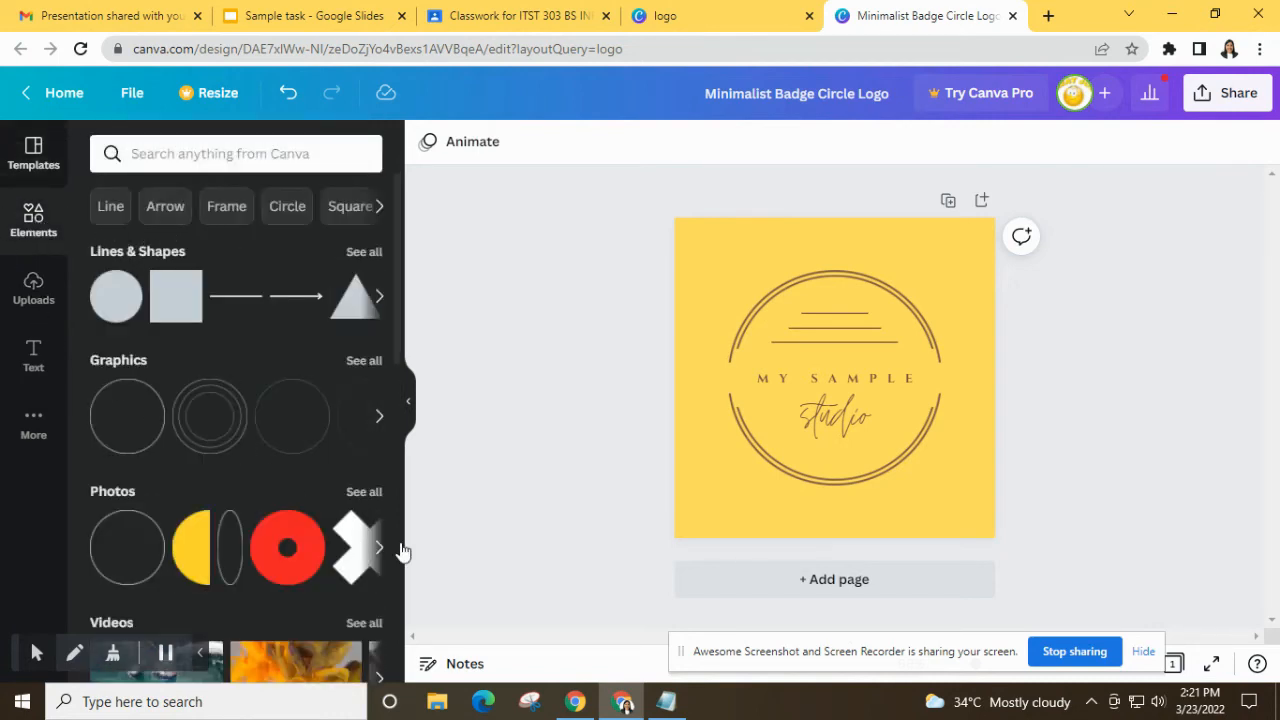
scroll(275, 453, up, 4)
click(176, 215)
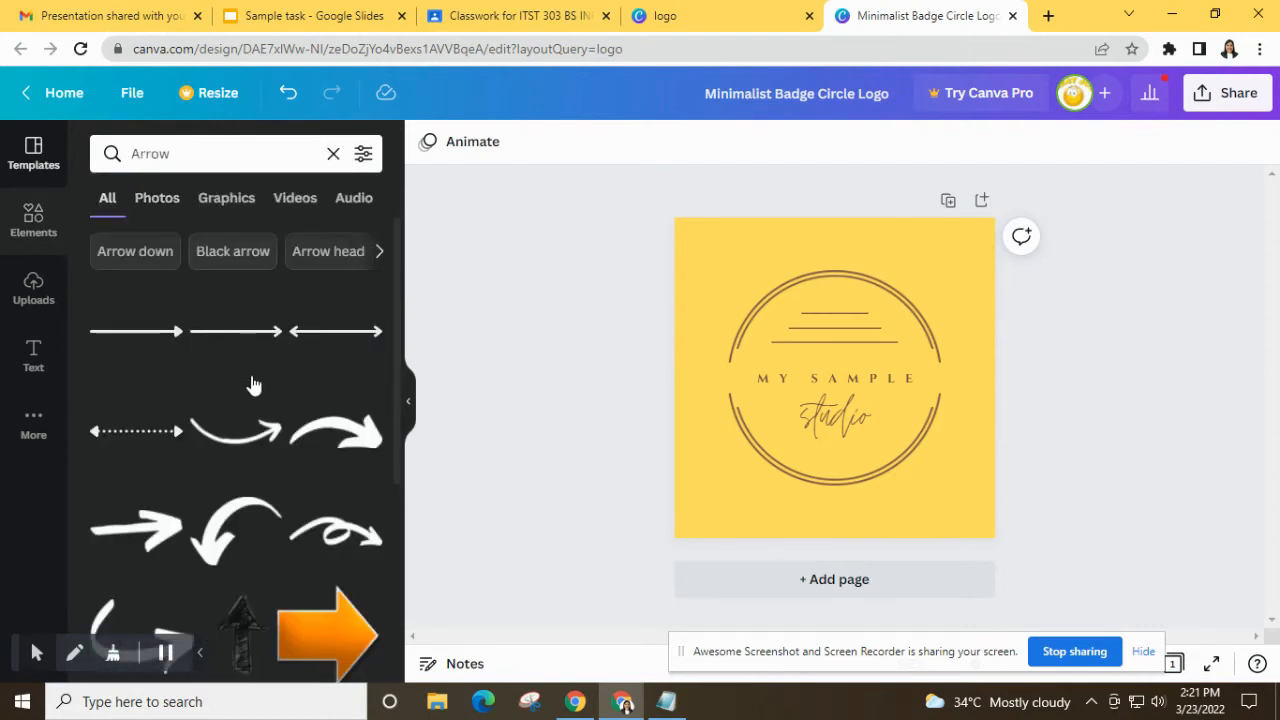
- Try the white looped arrow at the top of the logo page above the badge, and delete it
drag(293, 545, 786, 292)
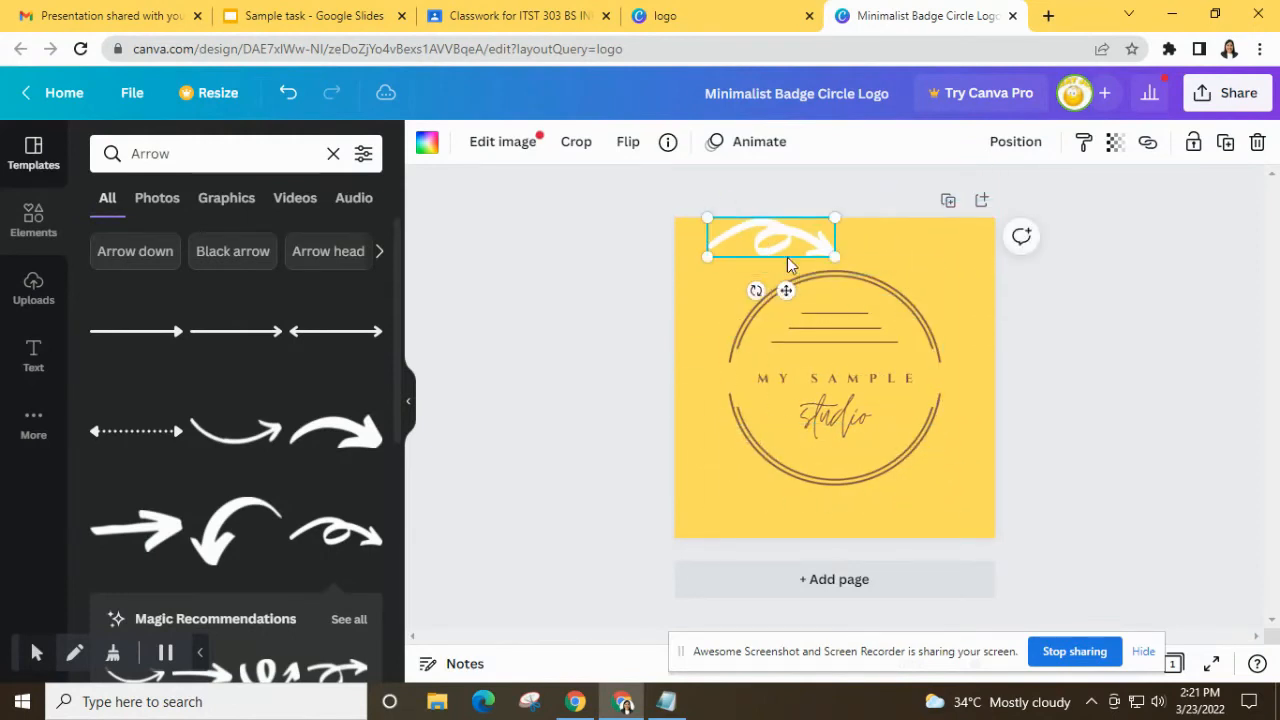
key(Delete)
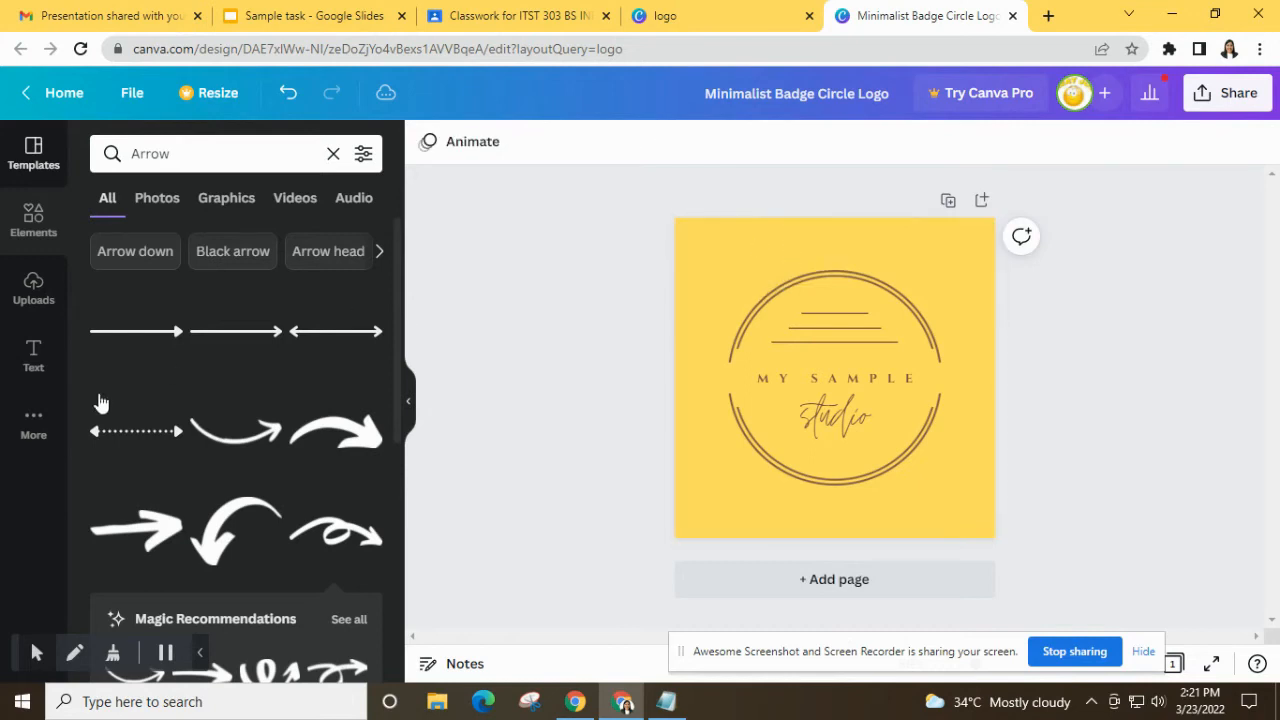
- Browse the arrow elements, limit them to graphics and look through those for a colourful arrow
scroll(305, 403, down, 10)
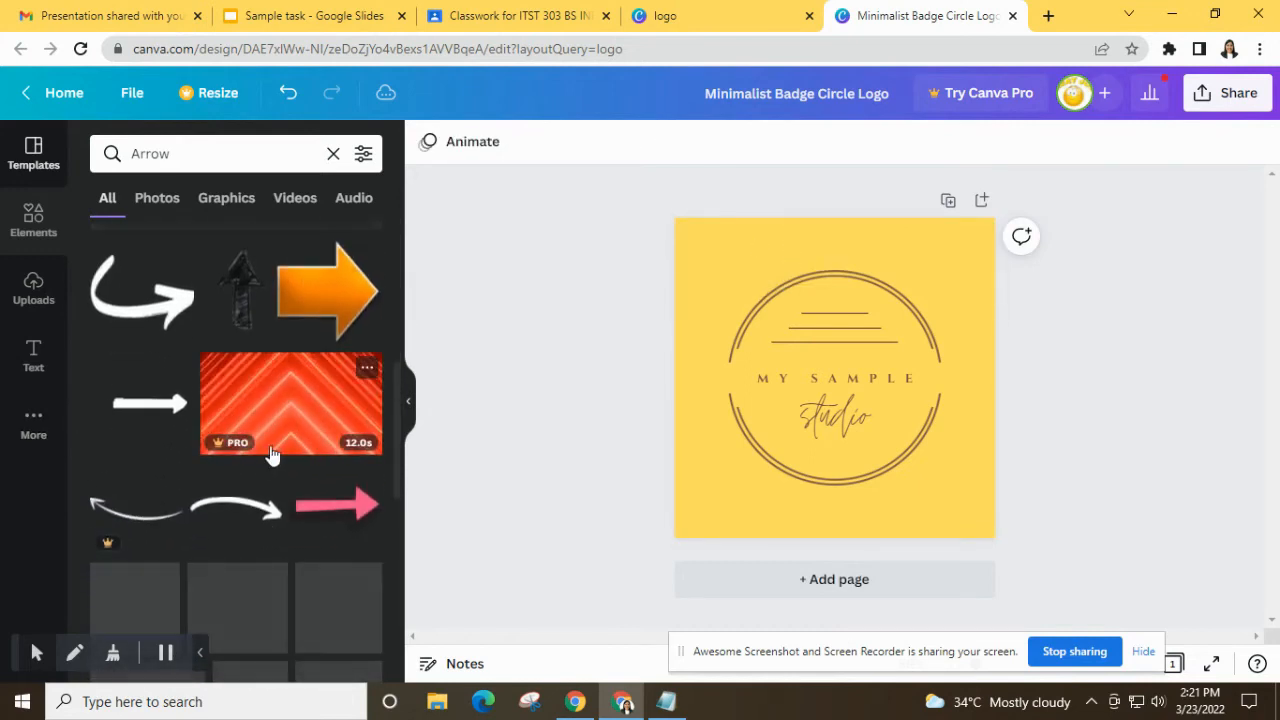
scroll(265, 456, up, 5)
scroll(265, 456, down, 3)
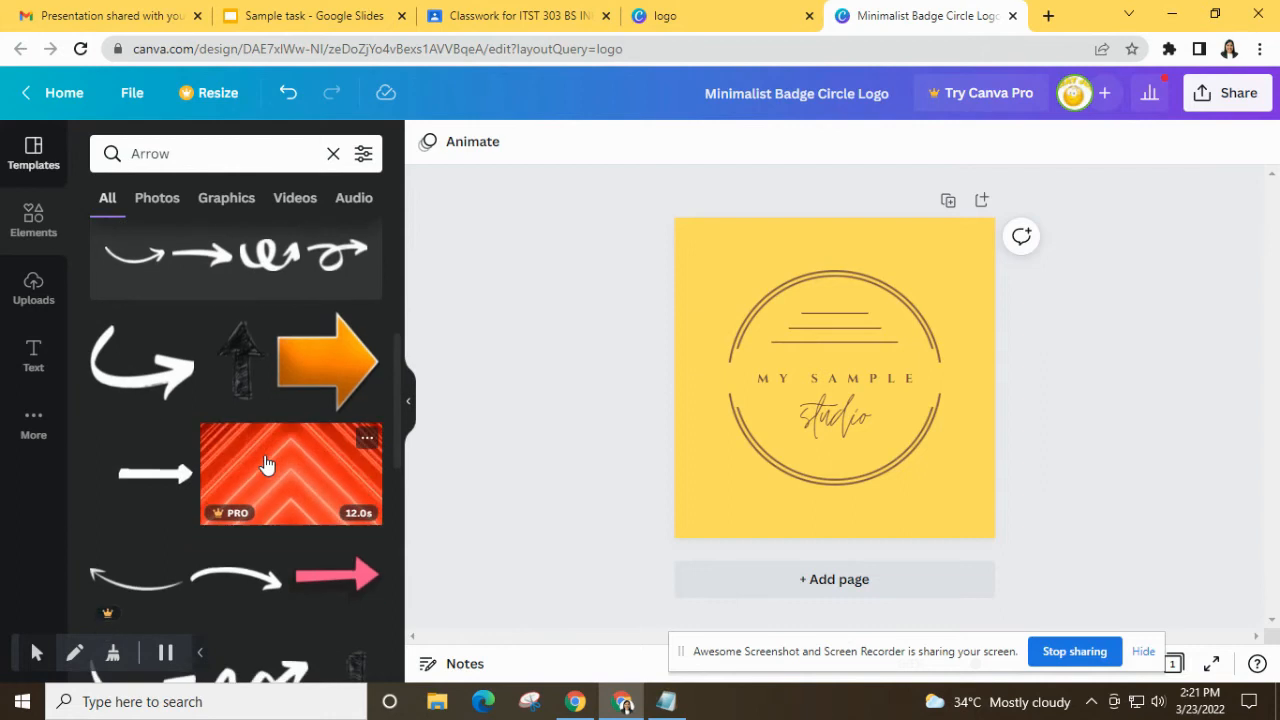
scroll(266, 463, down, 2)
scroll(252, 456, down, 5)
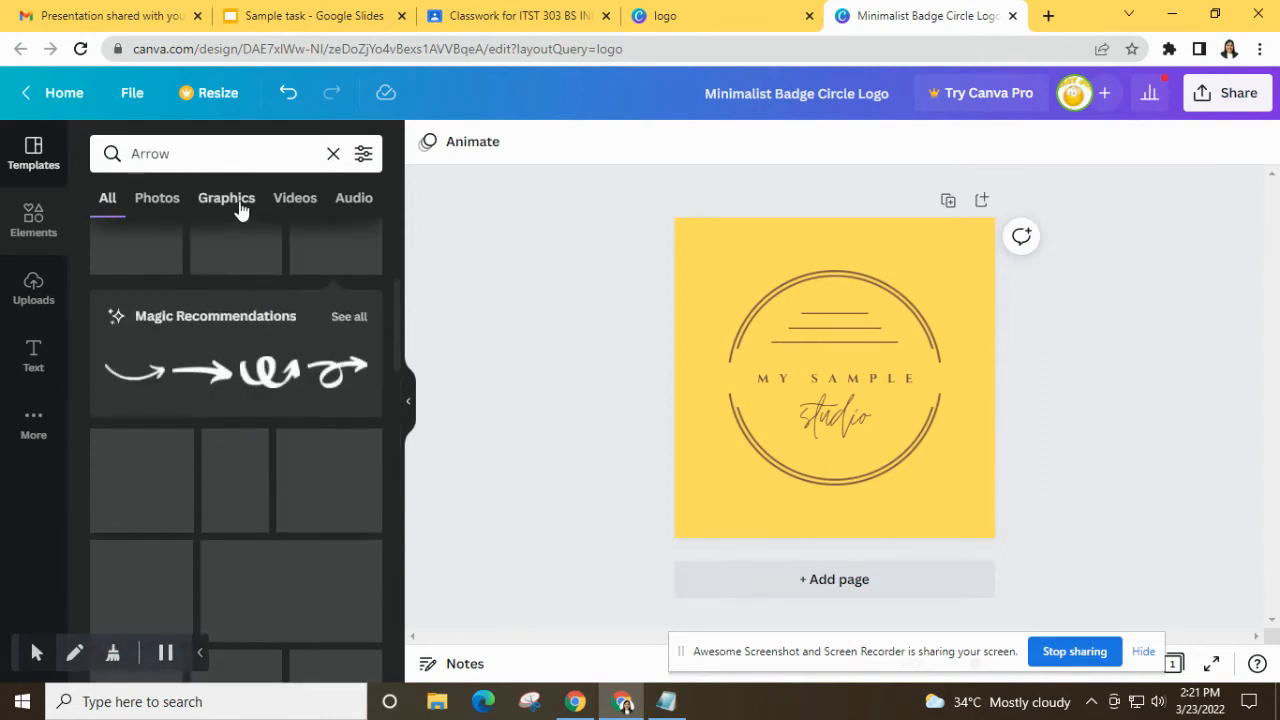
click(238, 203)
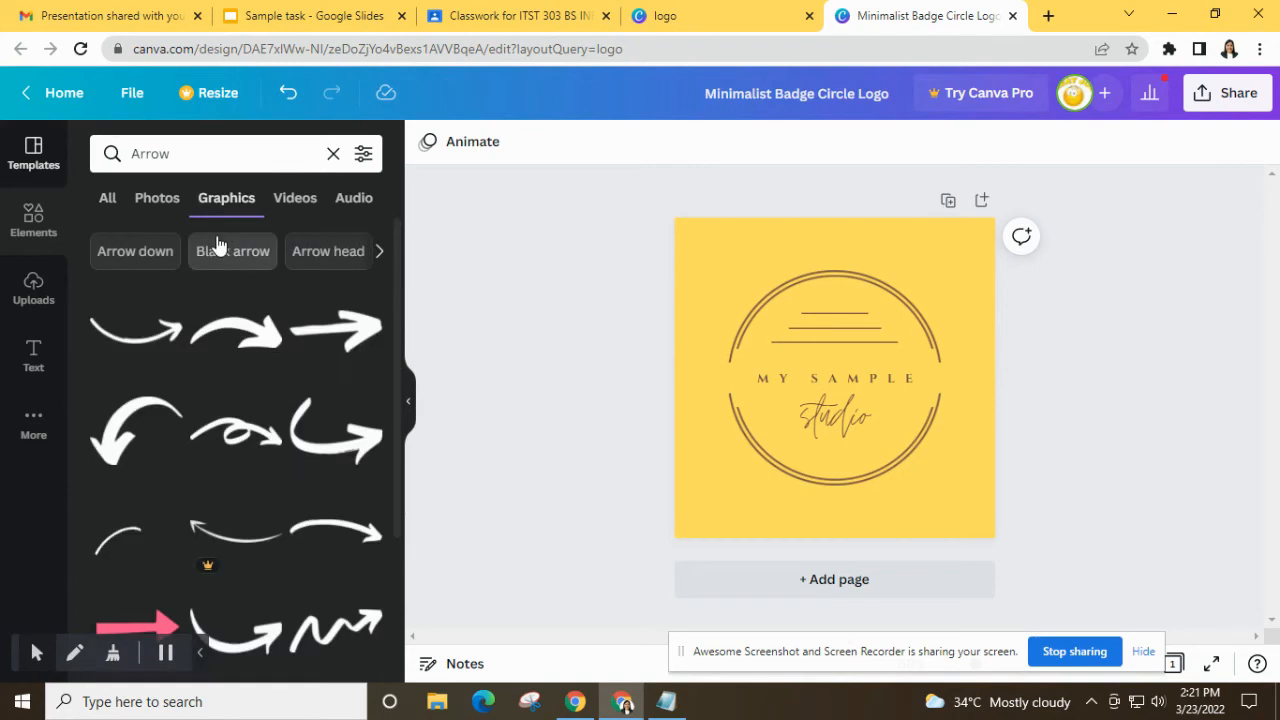
scroll(363, 355, down, 5)
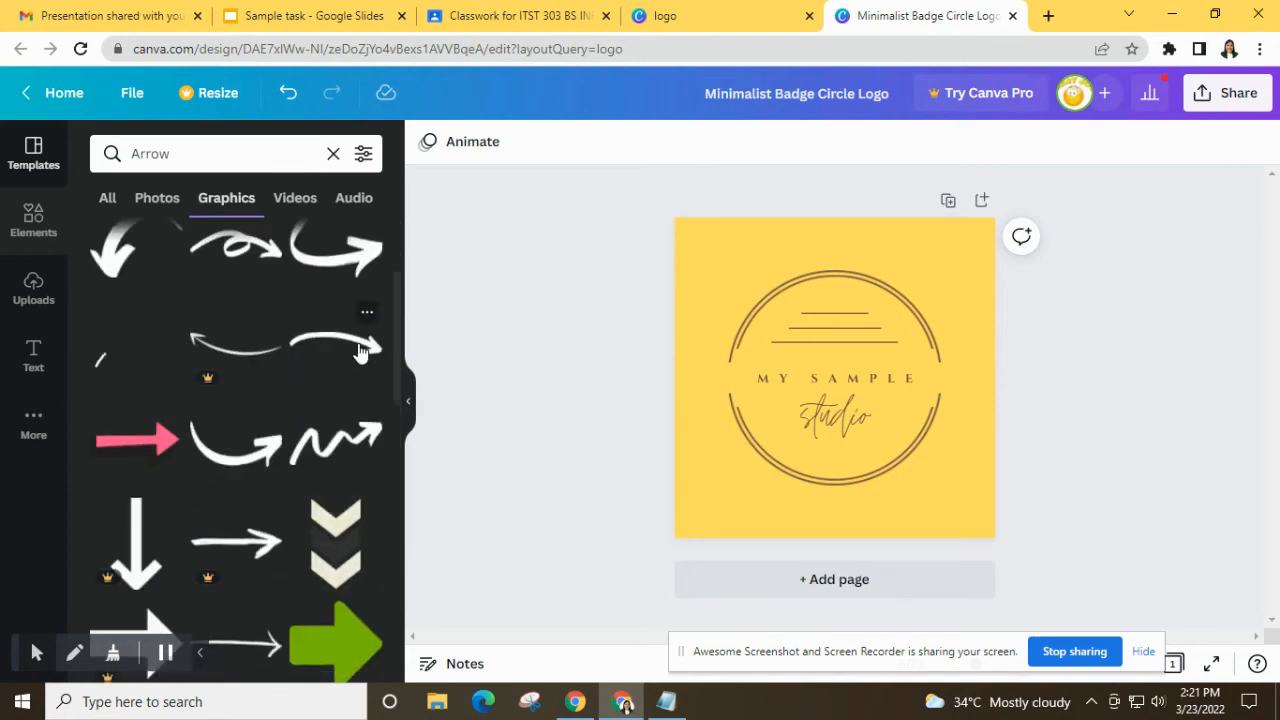
scroll(305, 348, down, 5)
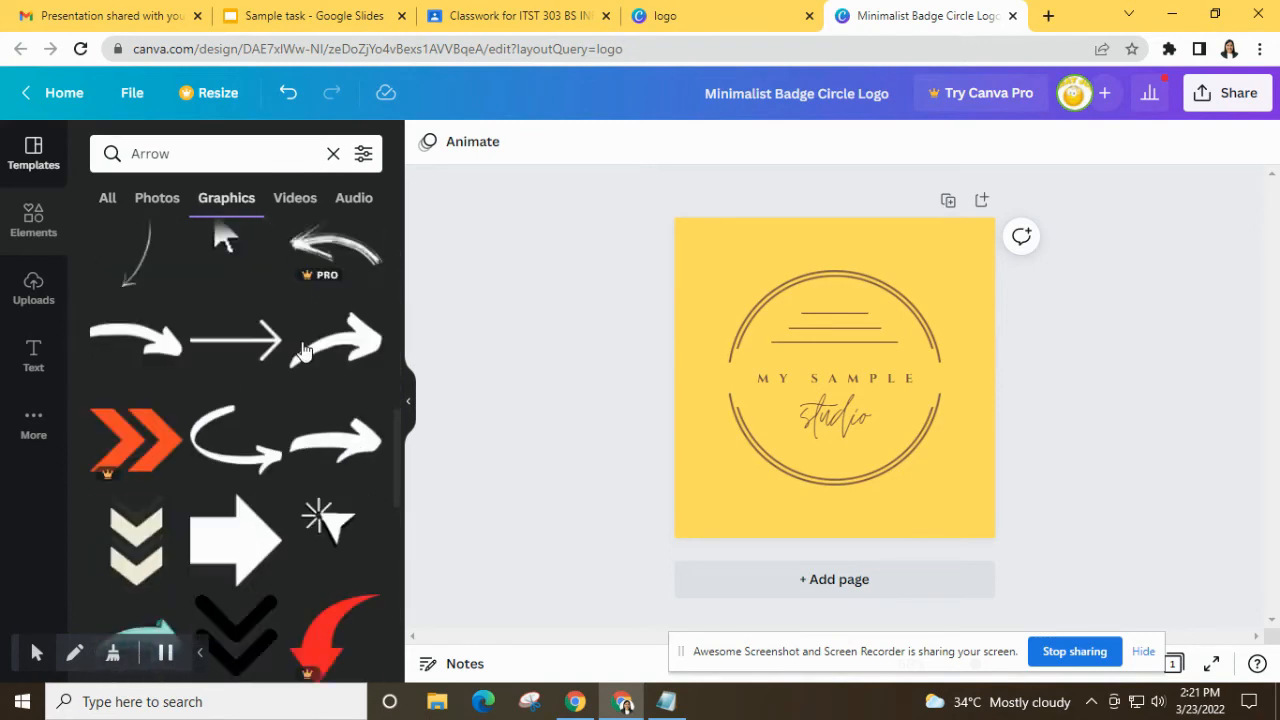
scroll(300, 345, up, 2)
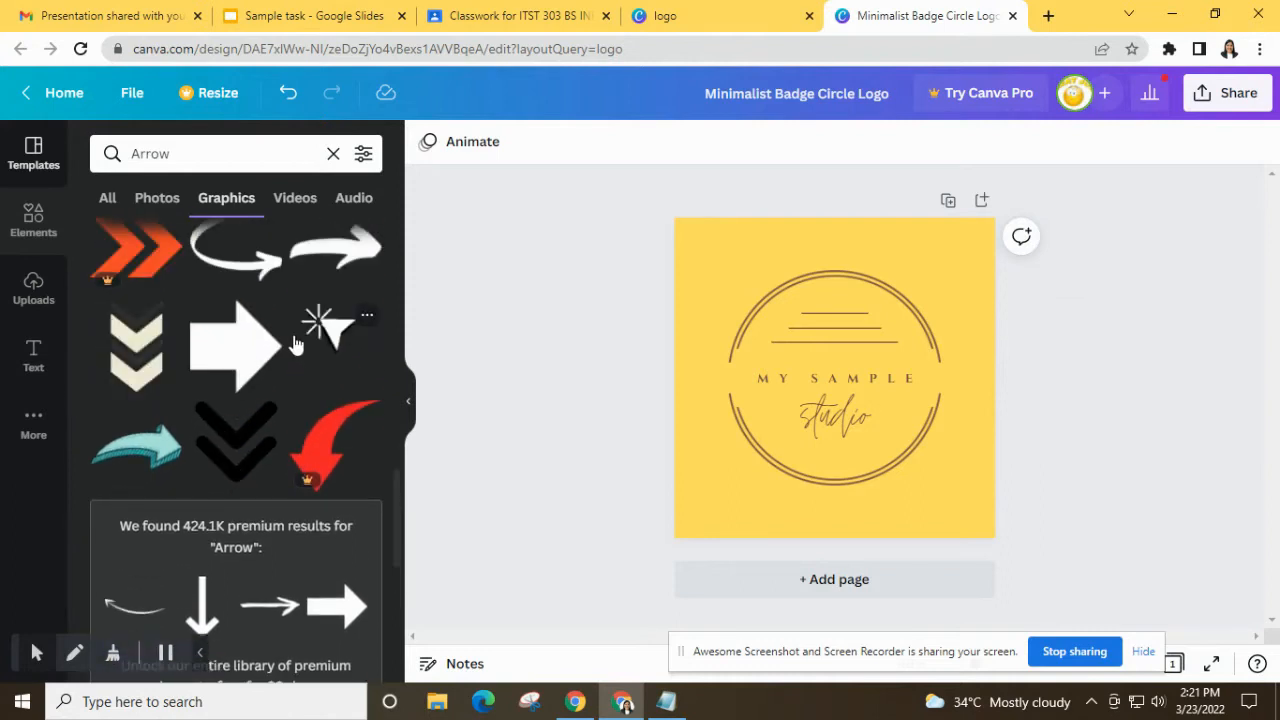
scroll(154, 430, down, 5)
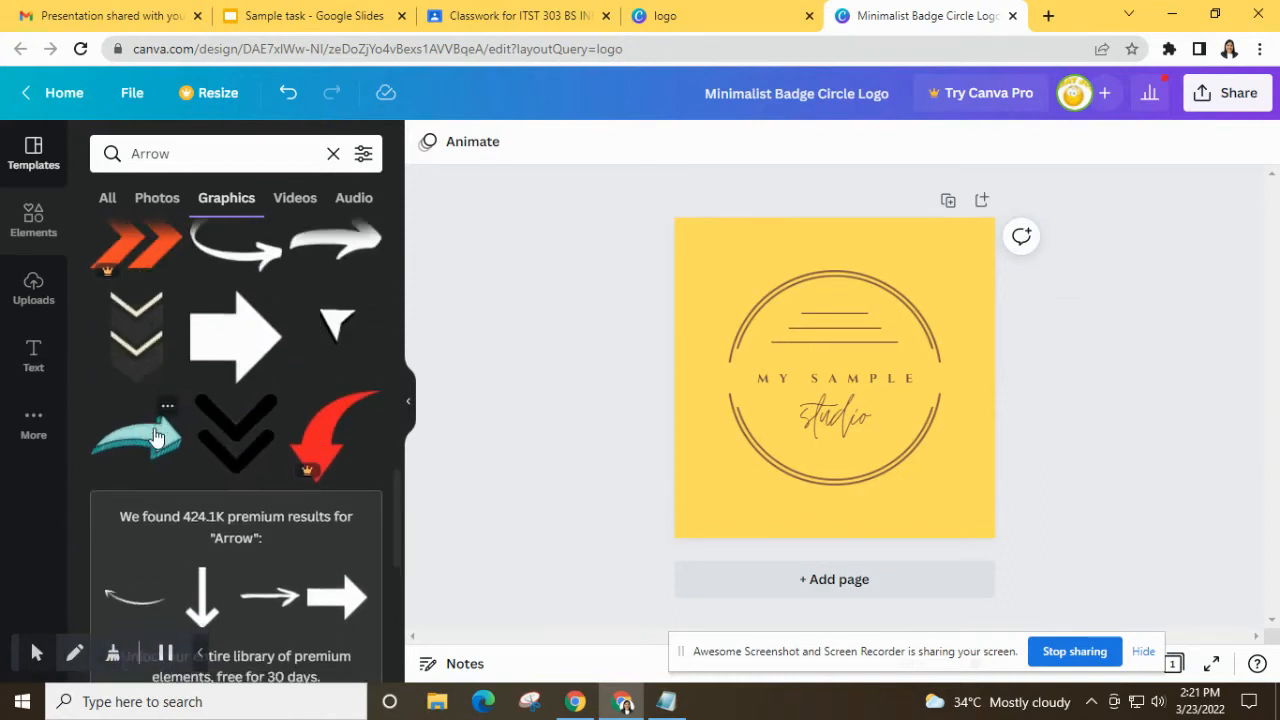
scroll(150, 412, down, 3)
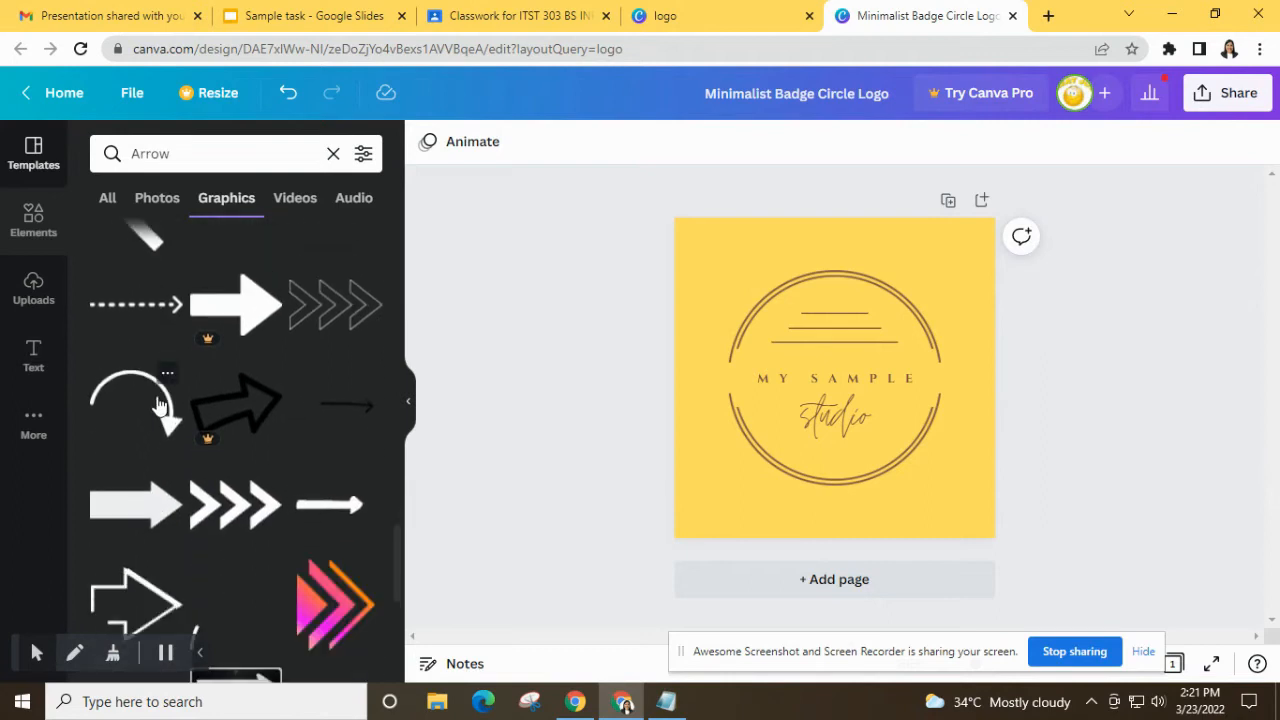
- Add the pink and orange gradient chevron arrow, shrink it and place it in the logo page's bottom-left corner
drag(355, 522, 745, 280)
drag(885, 218, 720, 375)
drag(699, 431, 701, 506)
click(1137, 517)
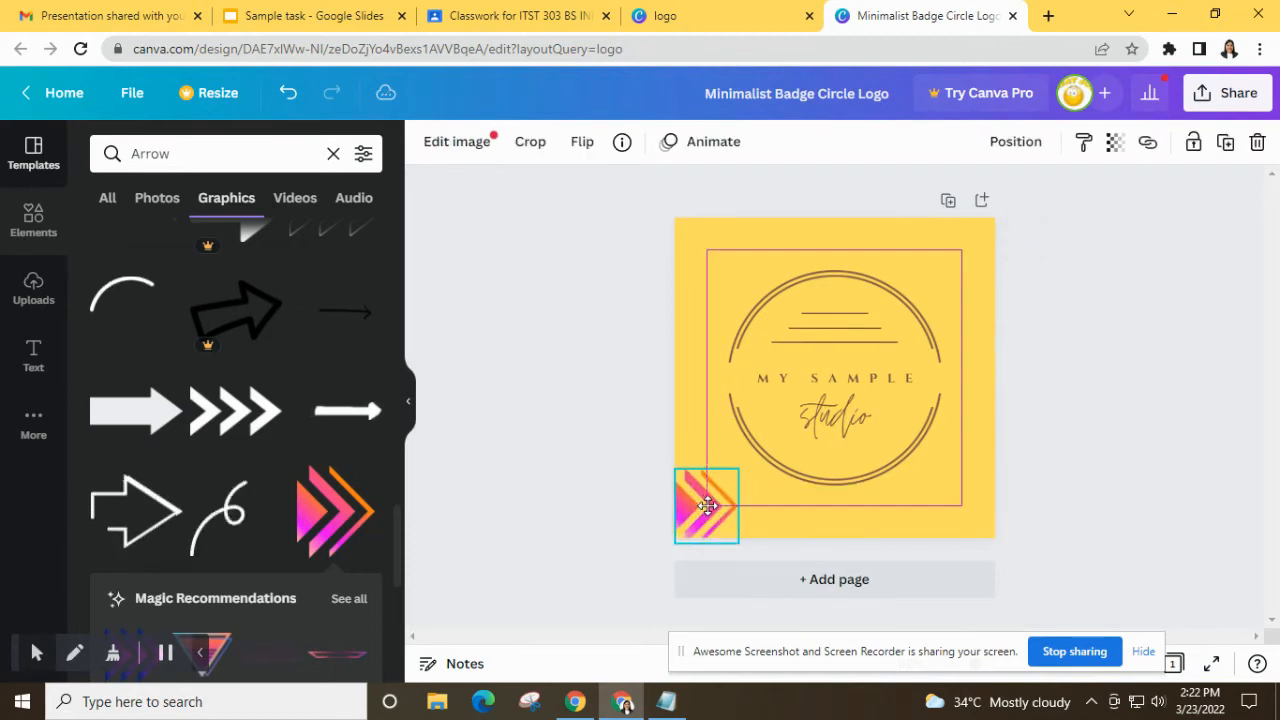
click(1079, 516)
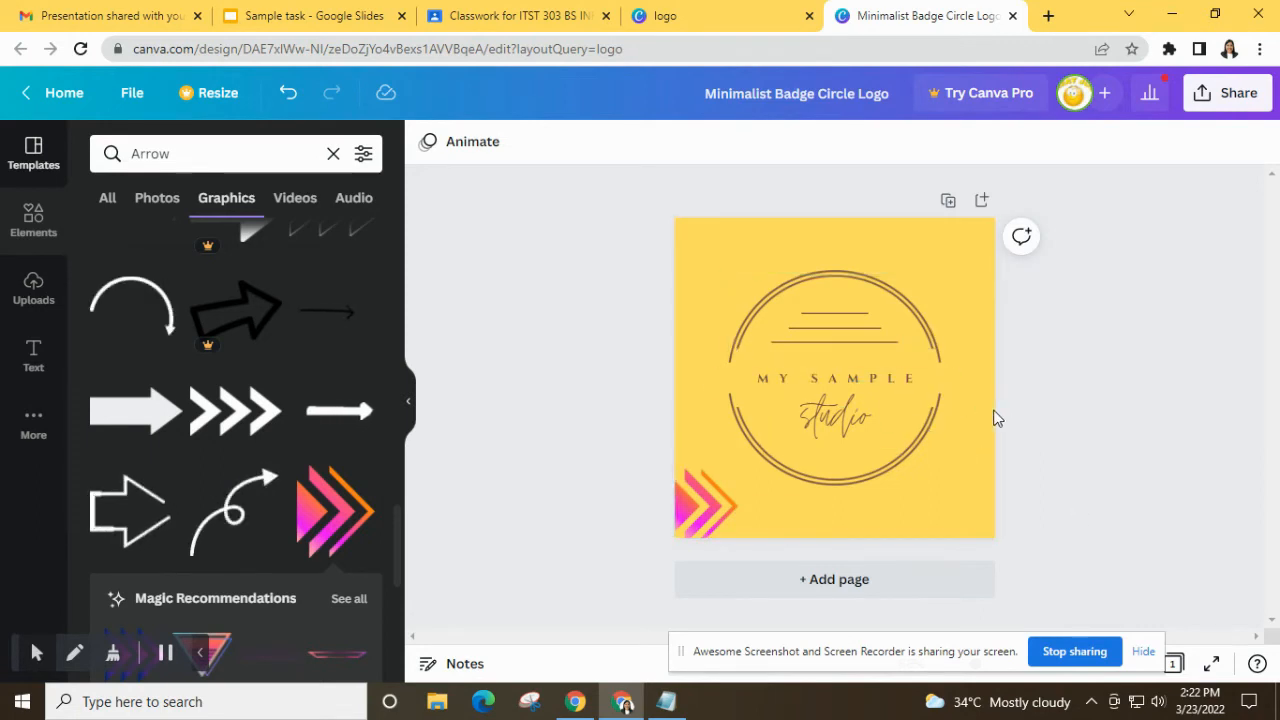
- Look through more arrow graphics and the arrow photos available for the design
scroll(322, 501, down, 10)
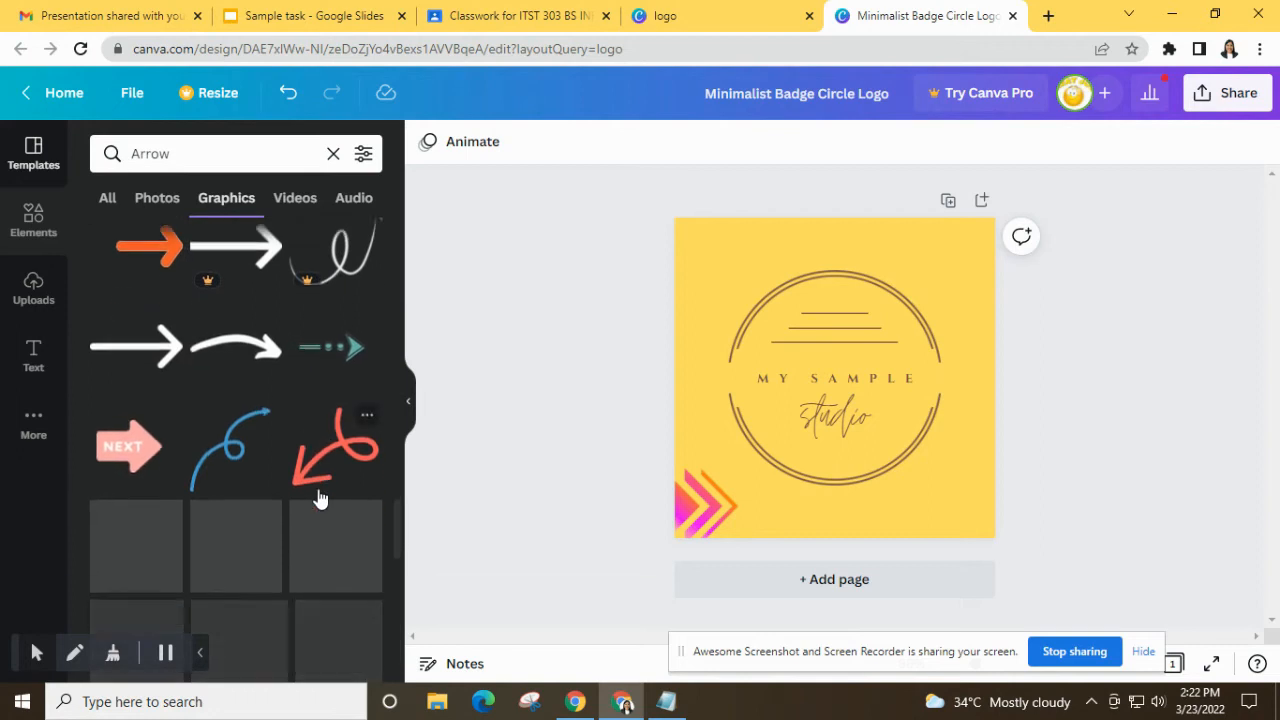
scroll(300, 430, up, 5)
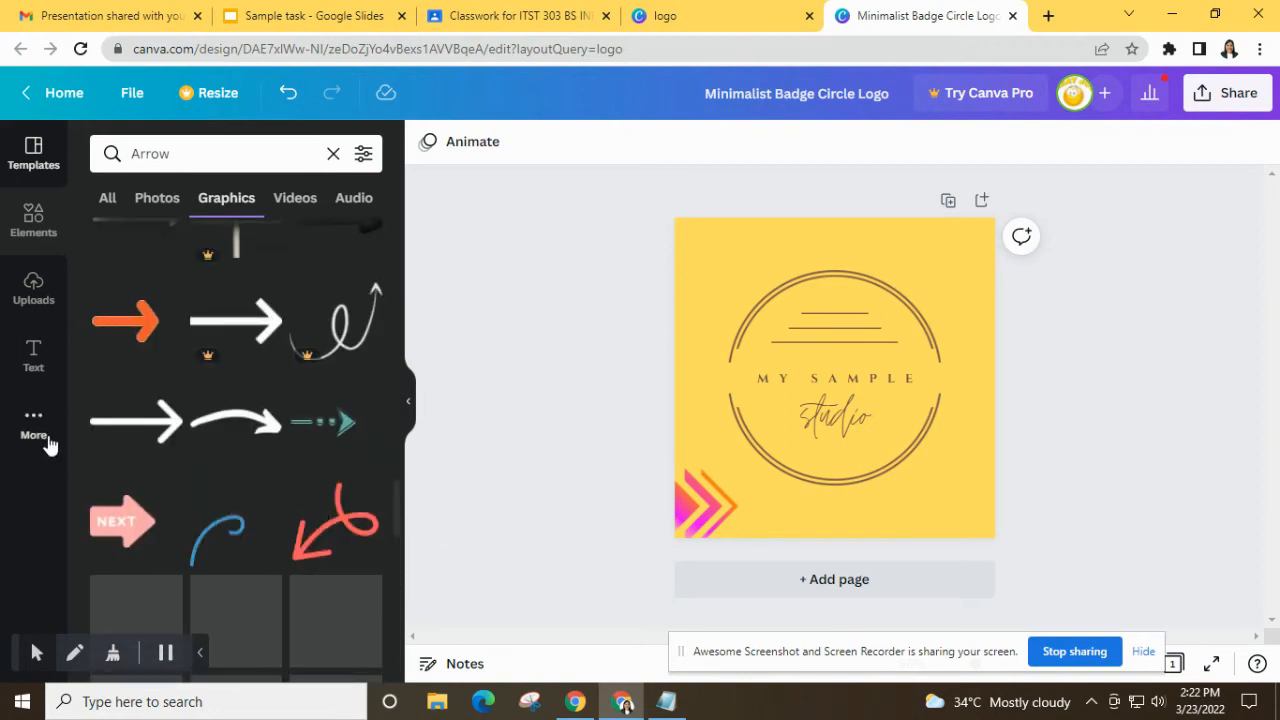
scroll(272, 350, up, 5)
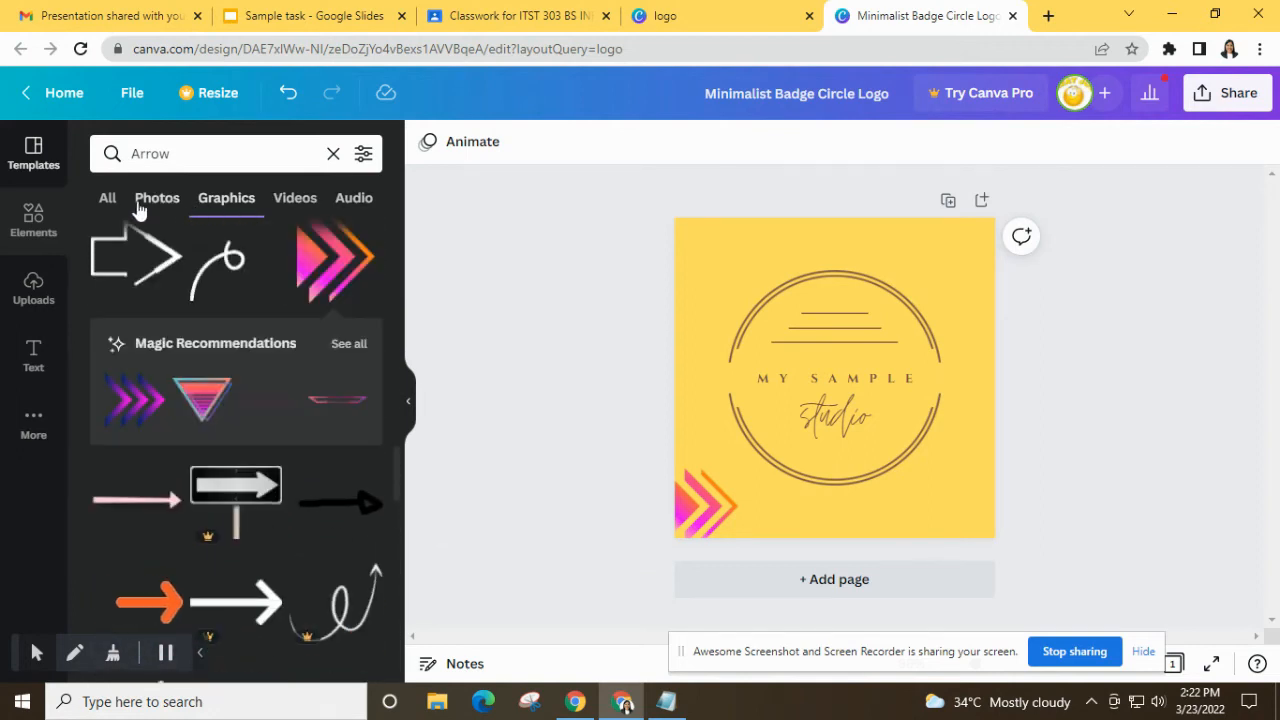
click(157, 197)
scroll(244, 510, down, 5)
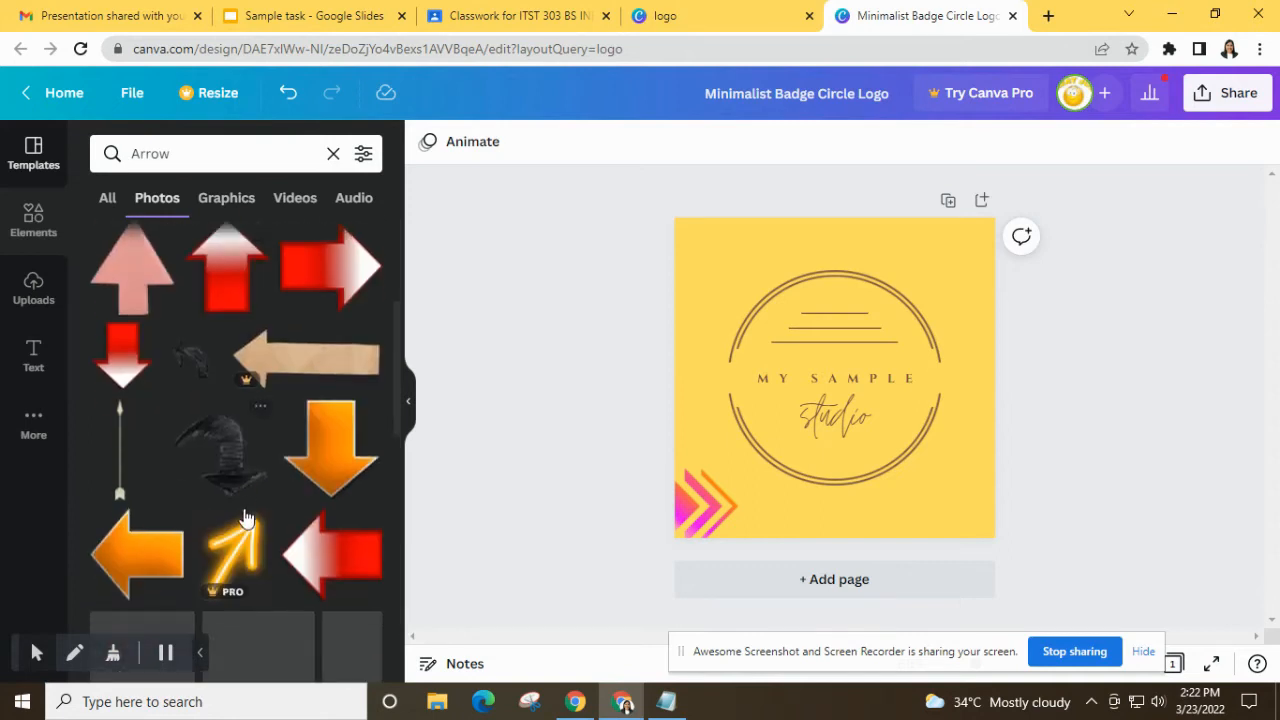
scroll(291, 501, down, 5)
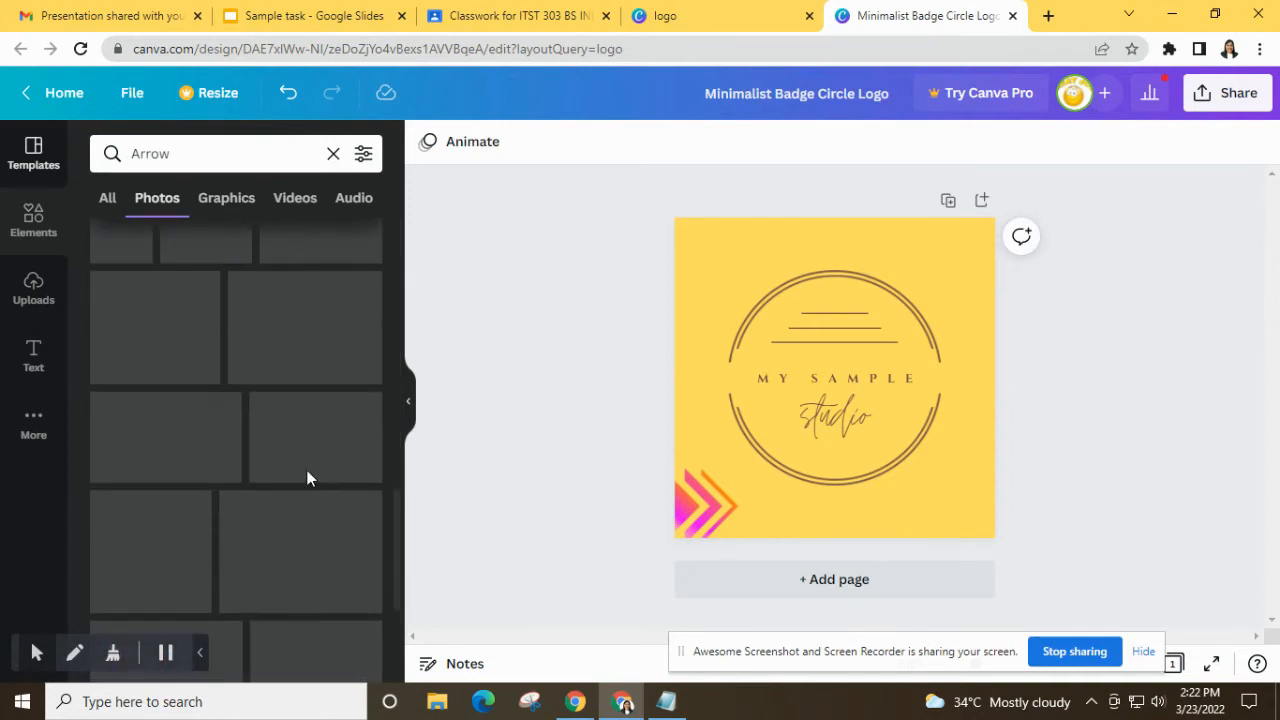
scroll(307, 481, down, 5)
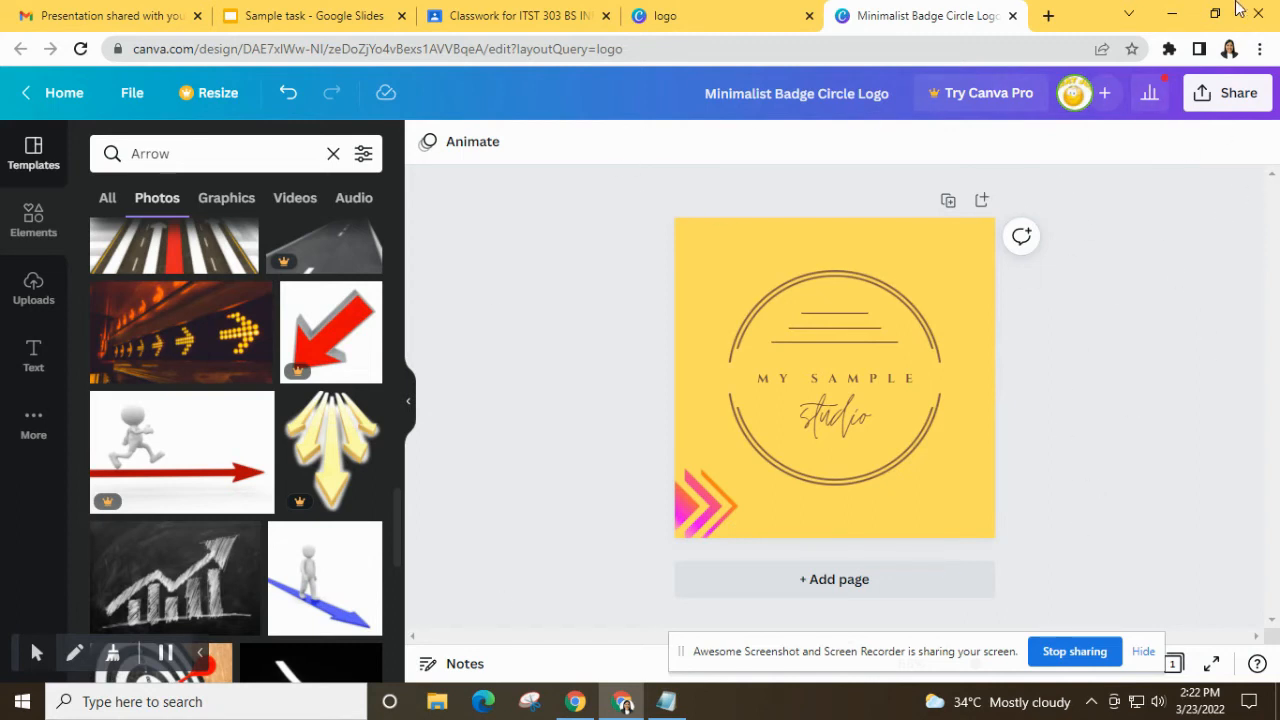
- Download the finished logo design as a PNG at size 1 (500 × 500 px)
click(1222, 108)
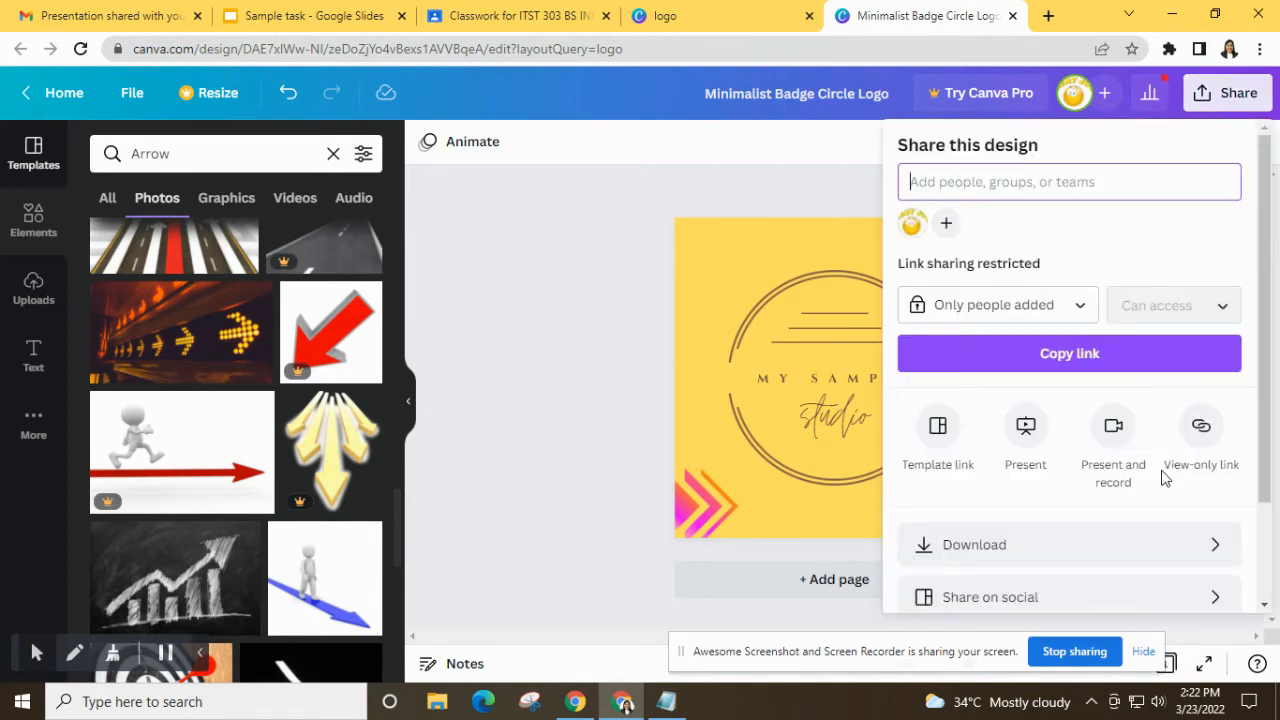
scroll(1158, 475, down, 1)
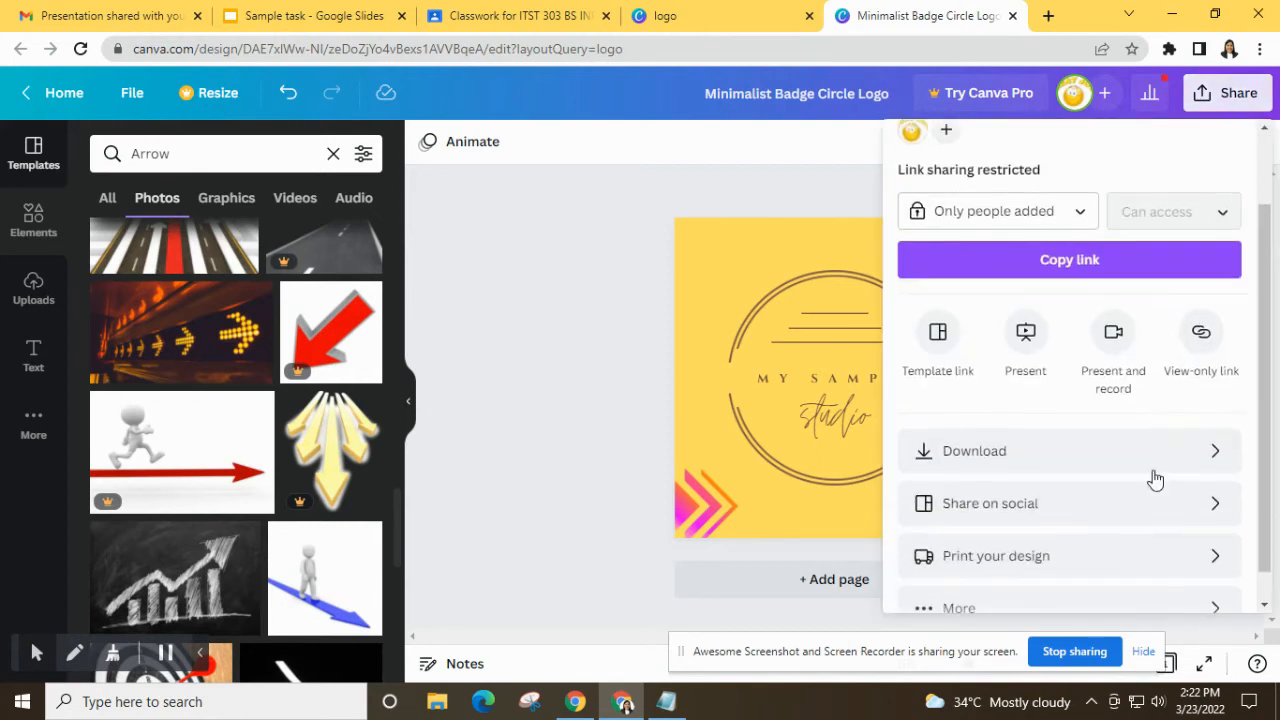
click(997, 455)
click(1078, 488)
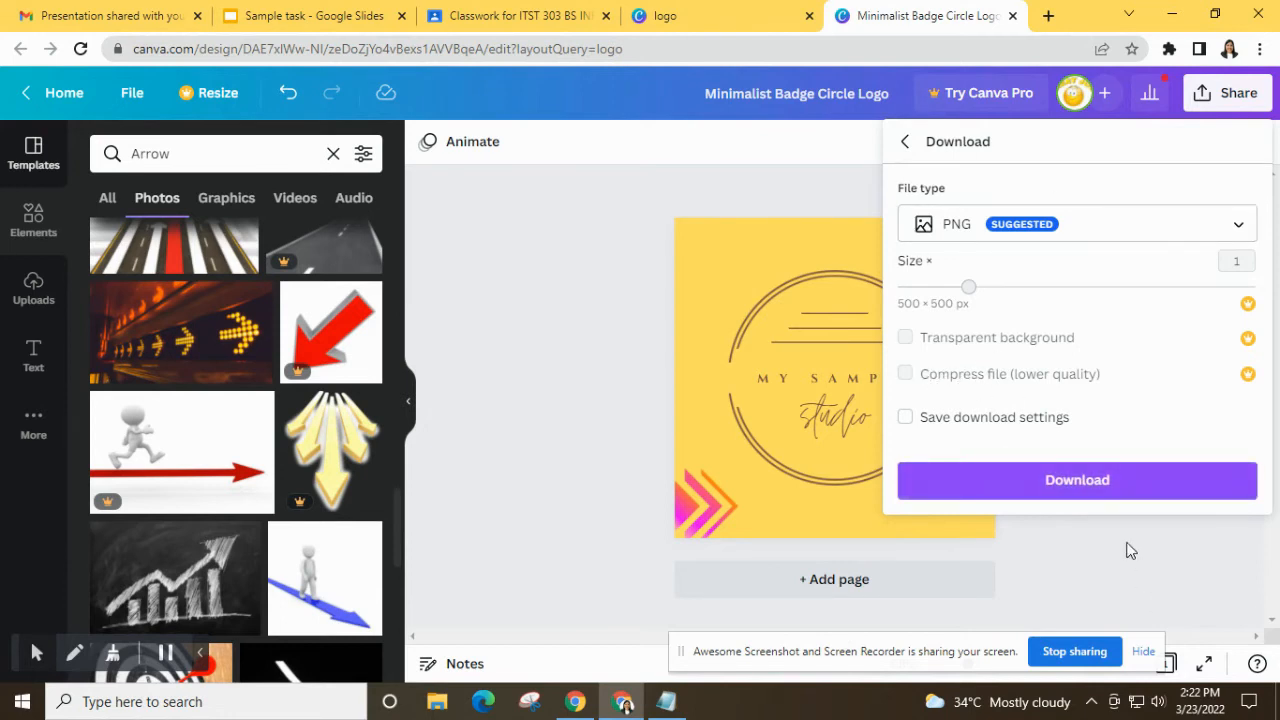
click(1114, 488)
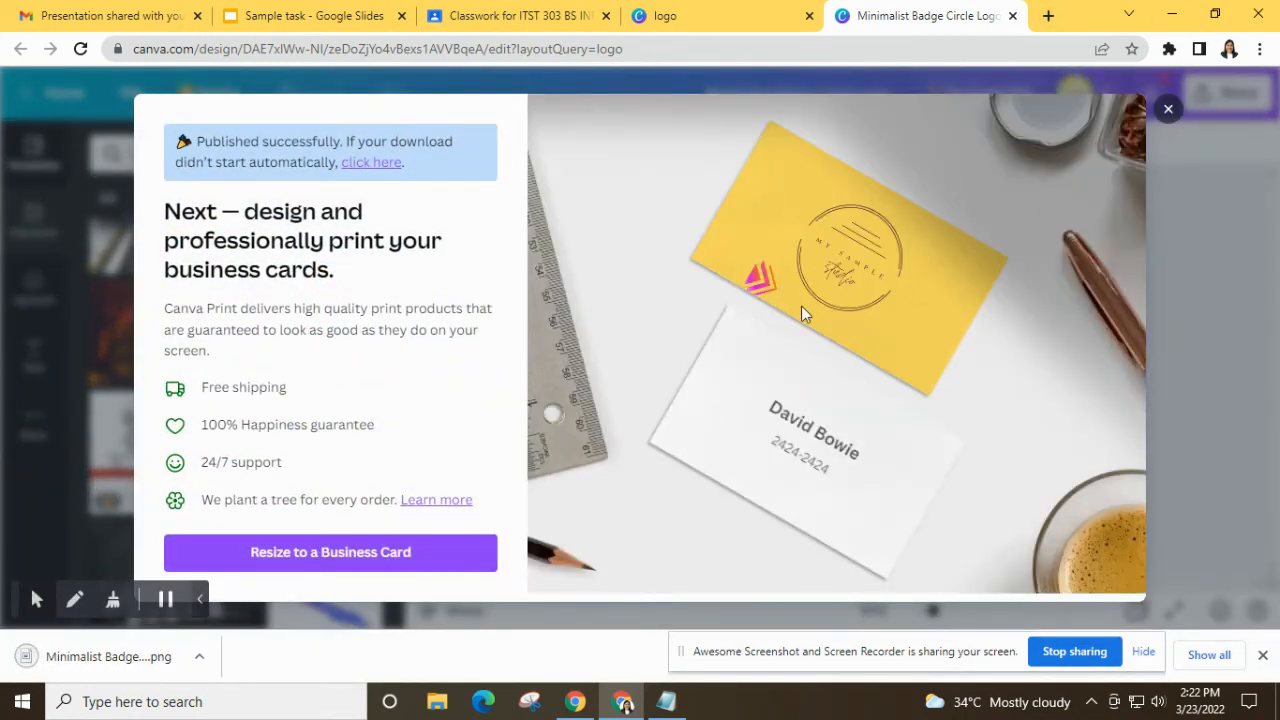
- View the downloaded logo PNG in Paint, and close both the image and the design's browser tab
click(100, 660)
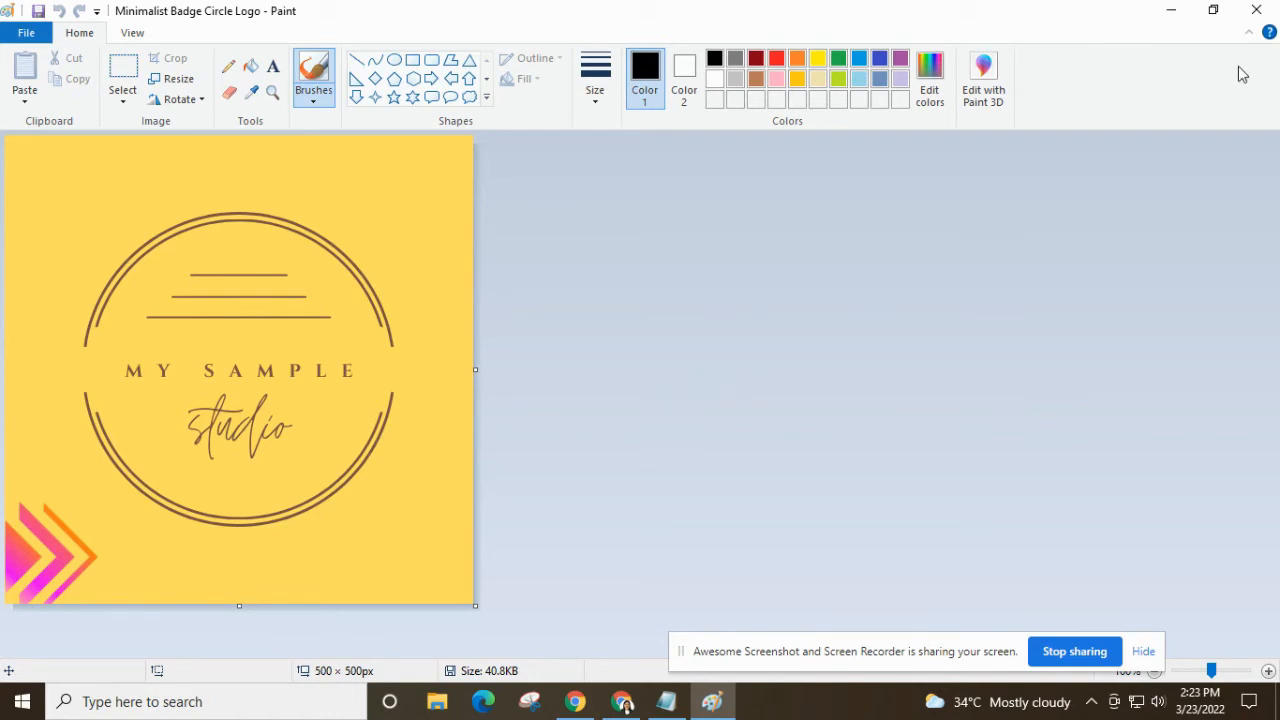
click(1252, 30)
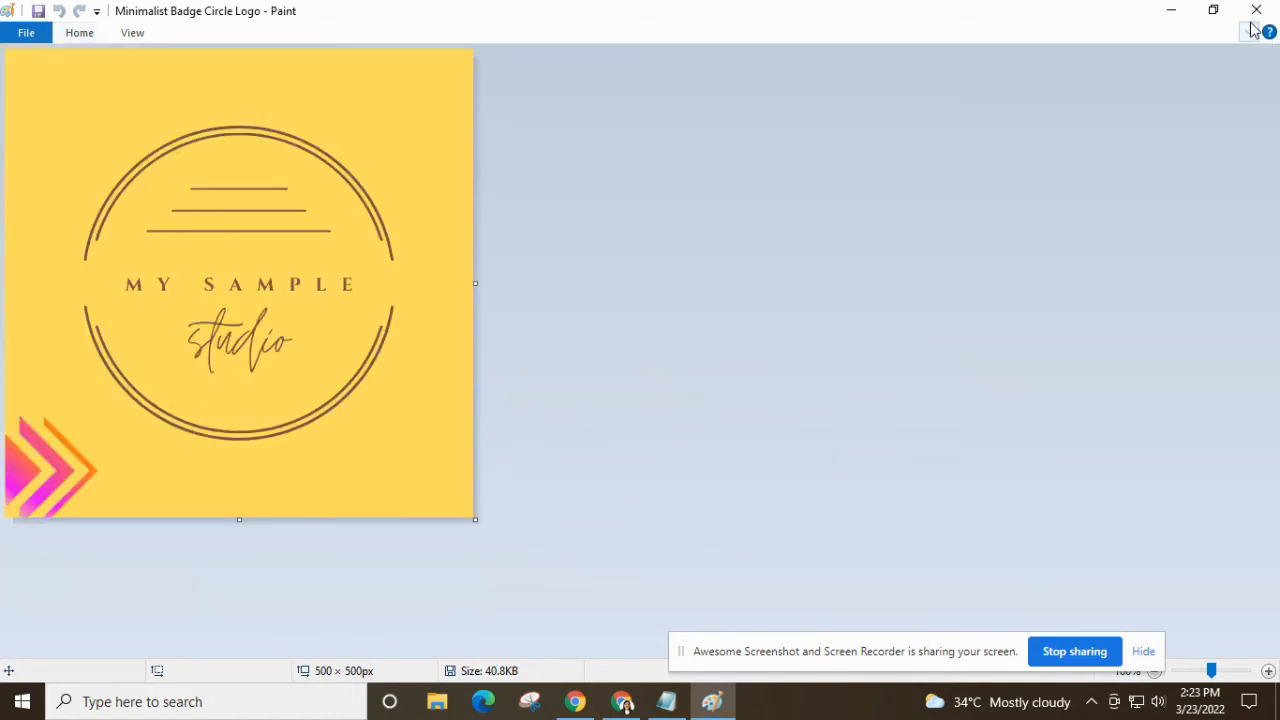
click(1258, 10)
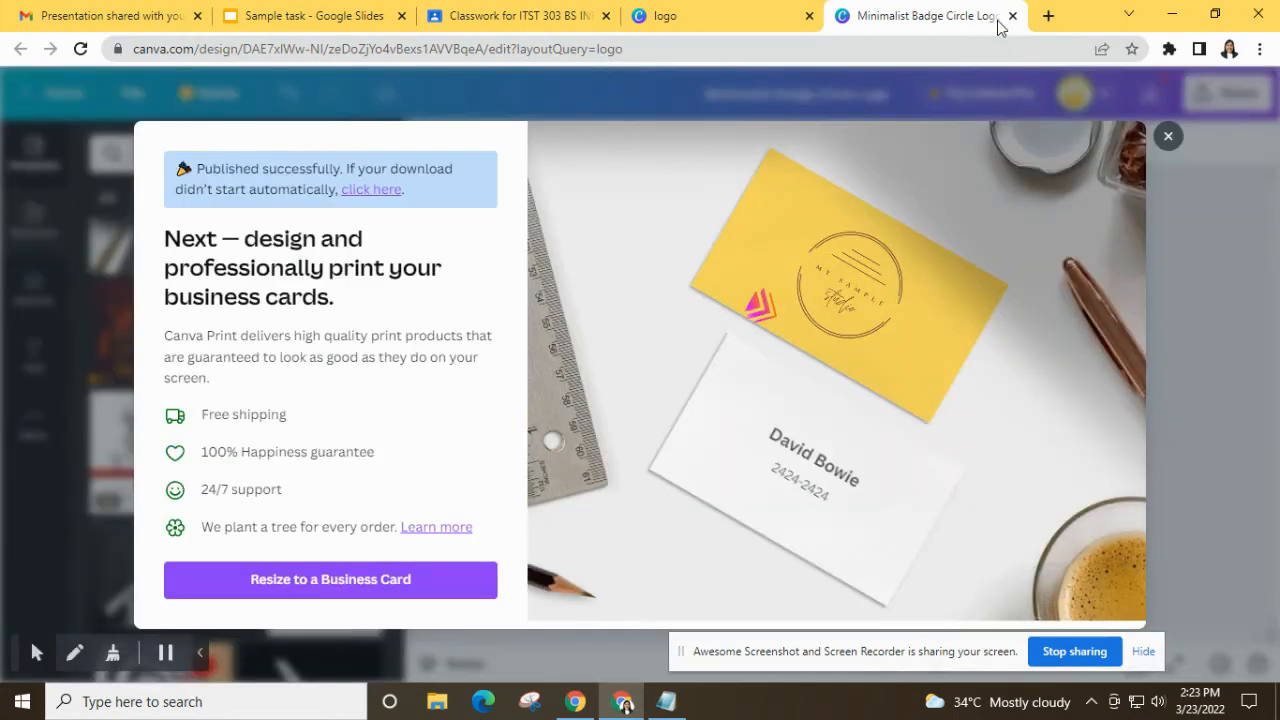
click(1013, 16)
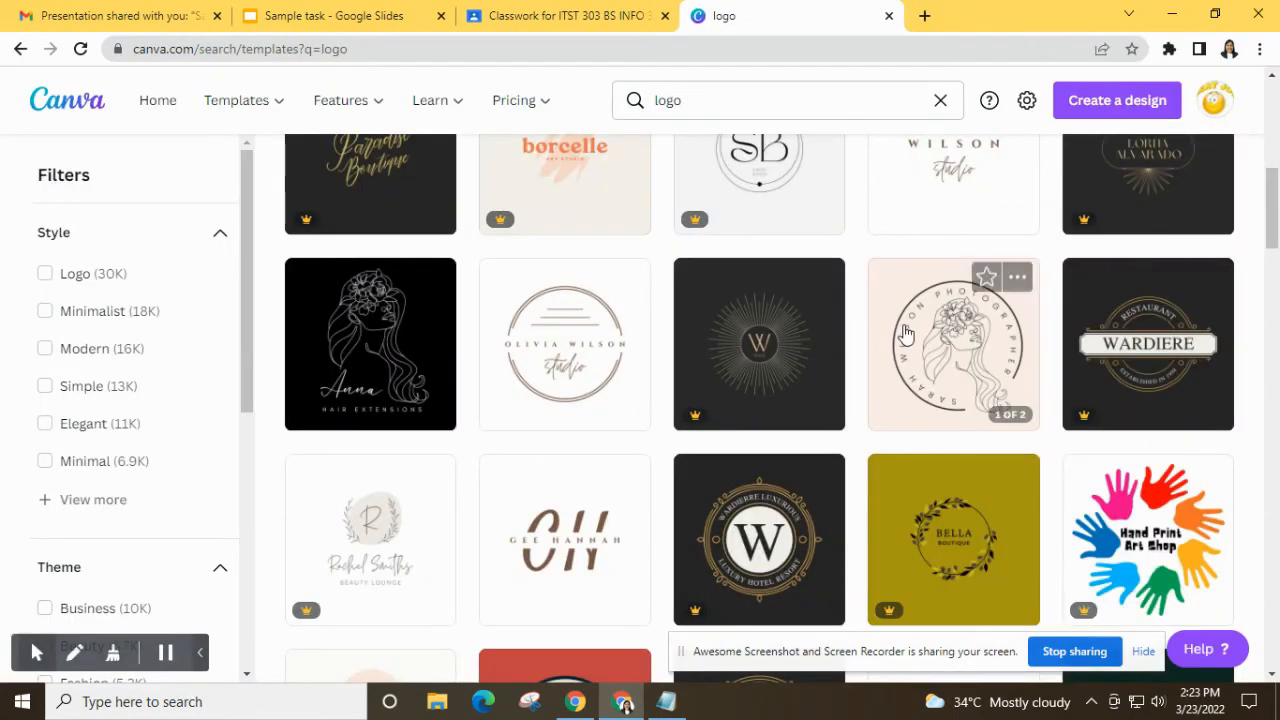
- Return to the home page and look over the recent searches and suggested templates offered for a new search
scroll(814, 430, up, 10)
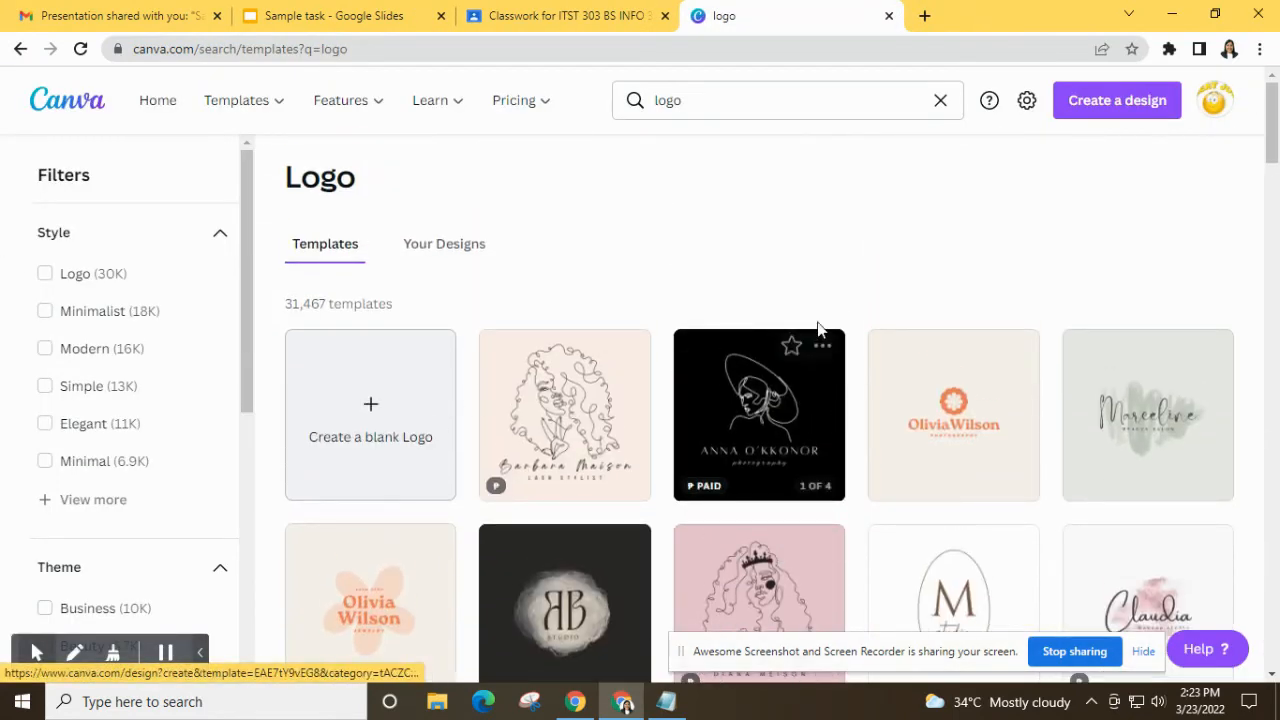
mouse_move(244, 100)
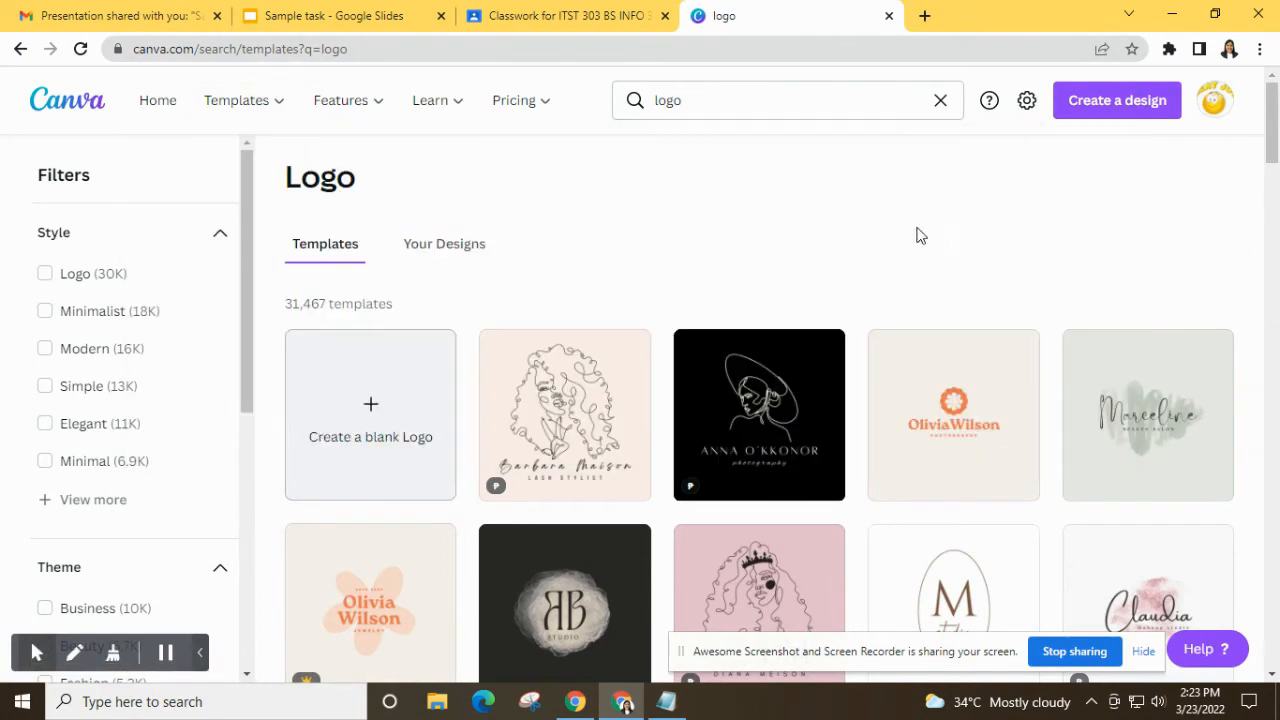
click(158, 102)
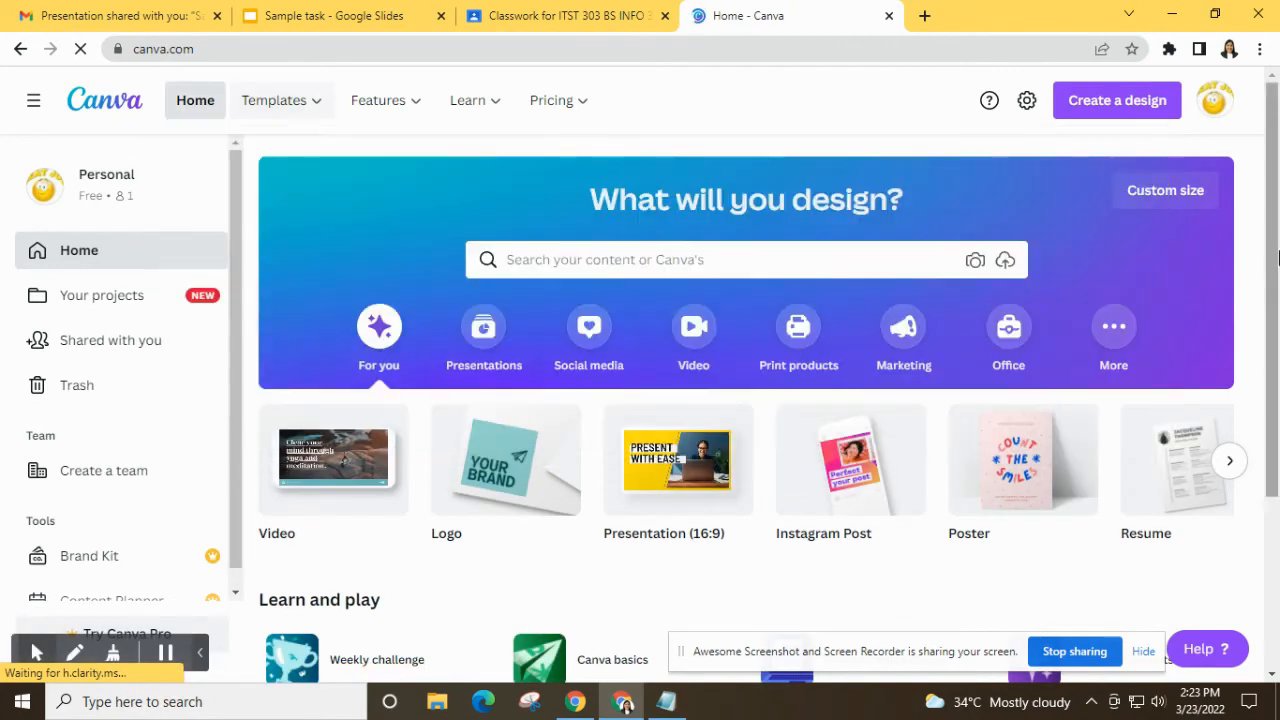
click(510, 268)
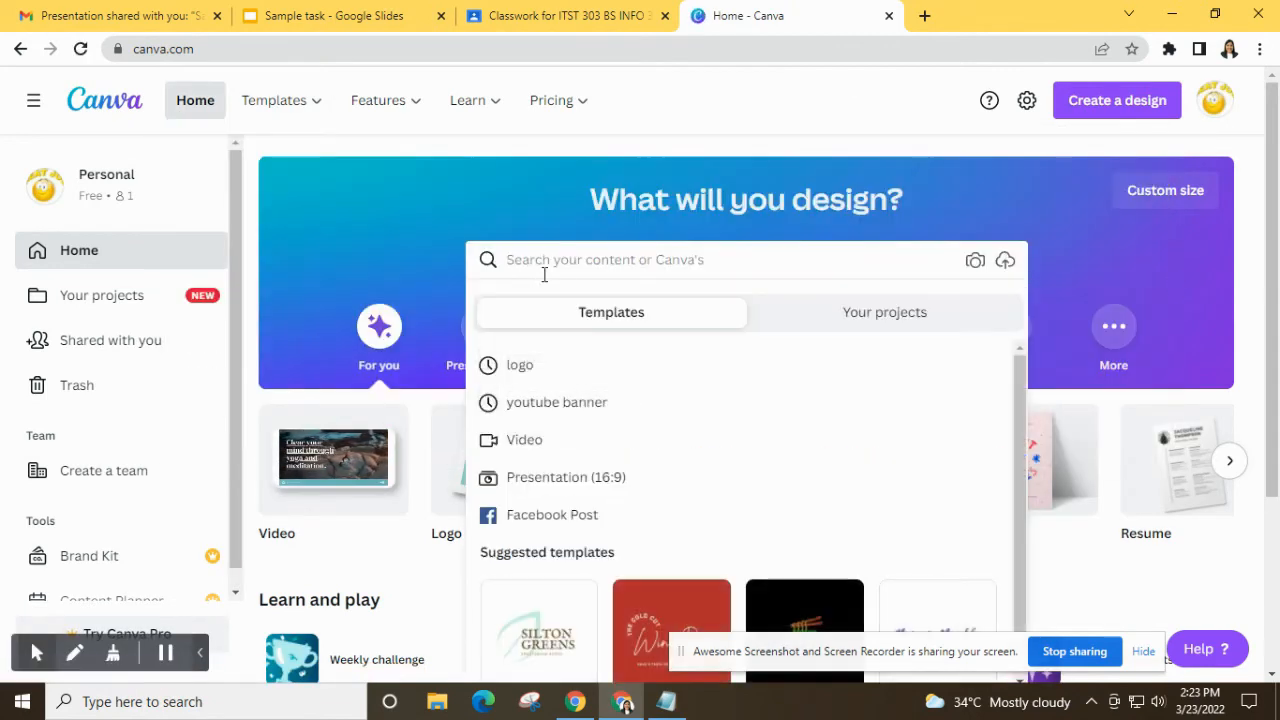
click(1153, 265)
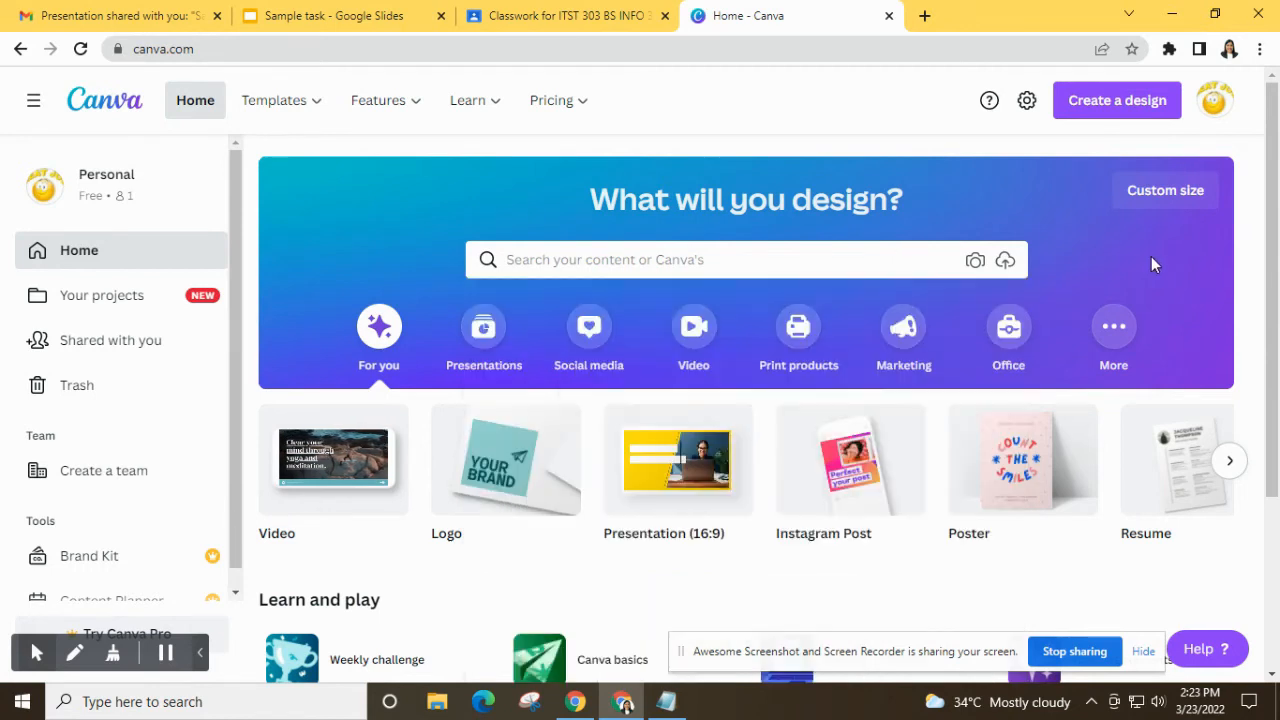
click(539, 269)
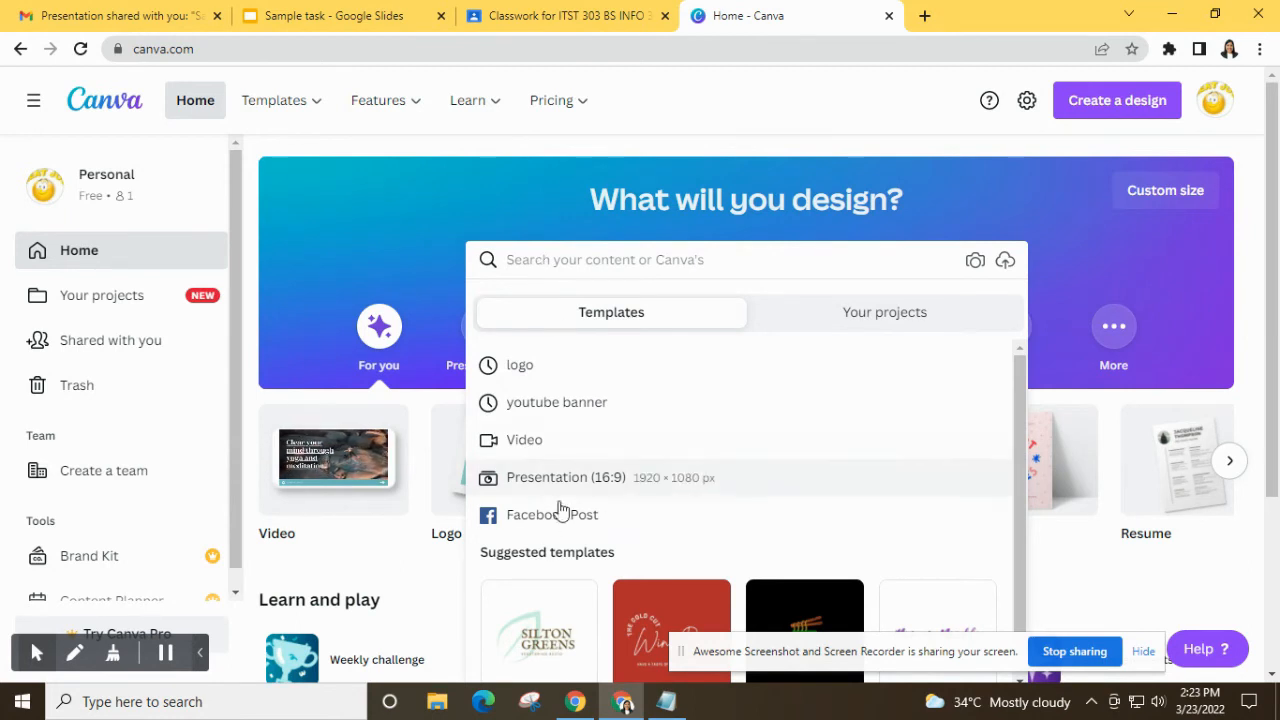
scroll(600, 404, down, 4)
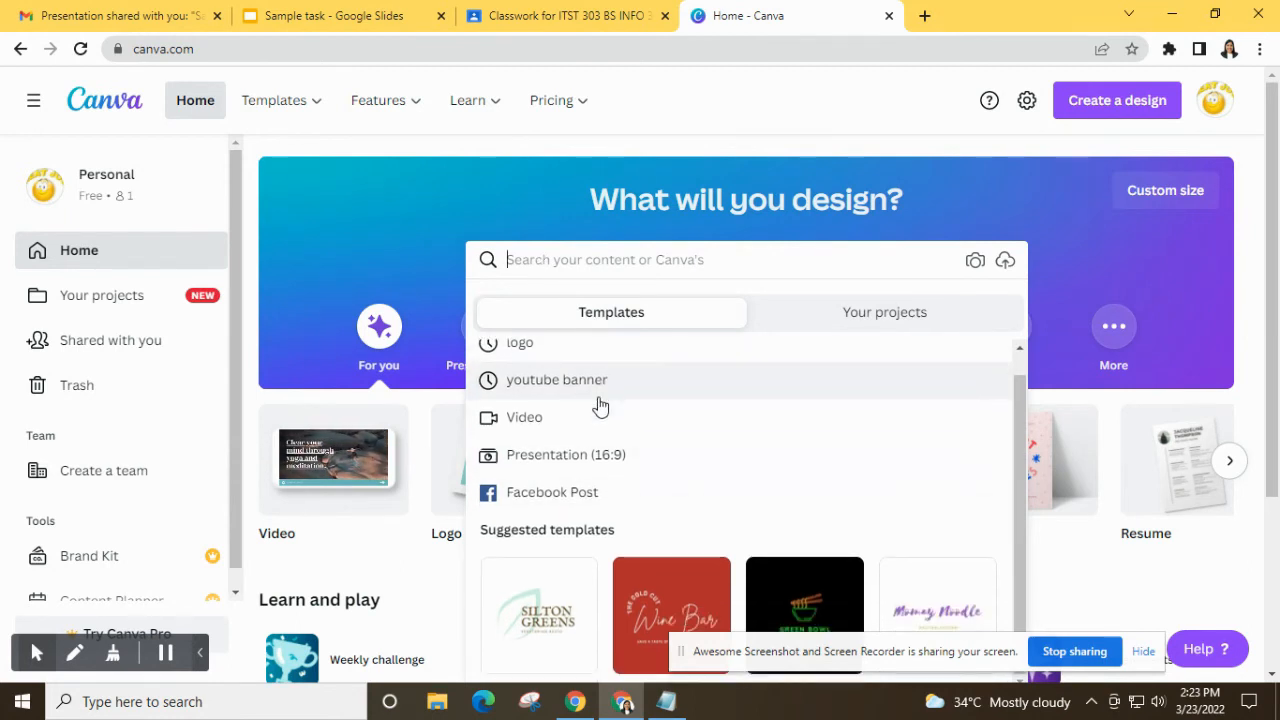
scroll(640, 400, up, 4)
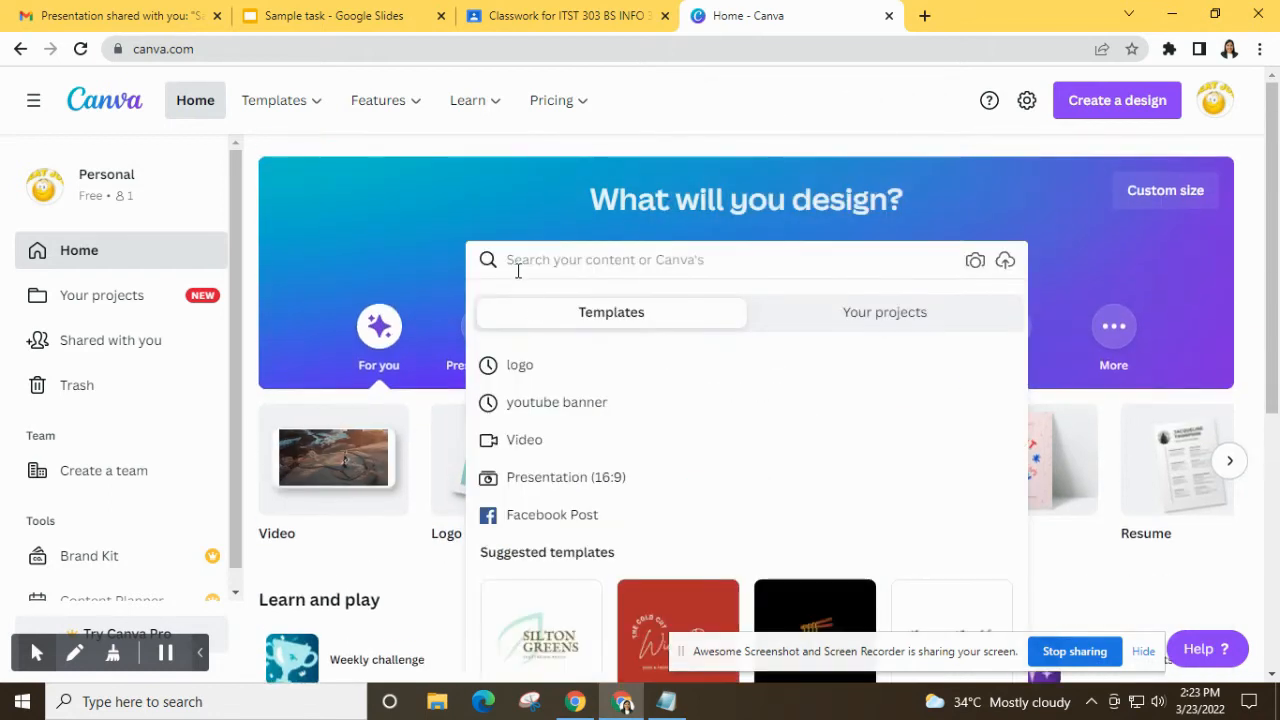
- Search the templates for "facebook banner" and browse the designs offered
text(facebook)
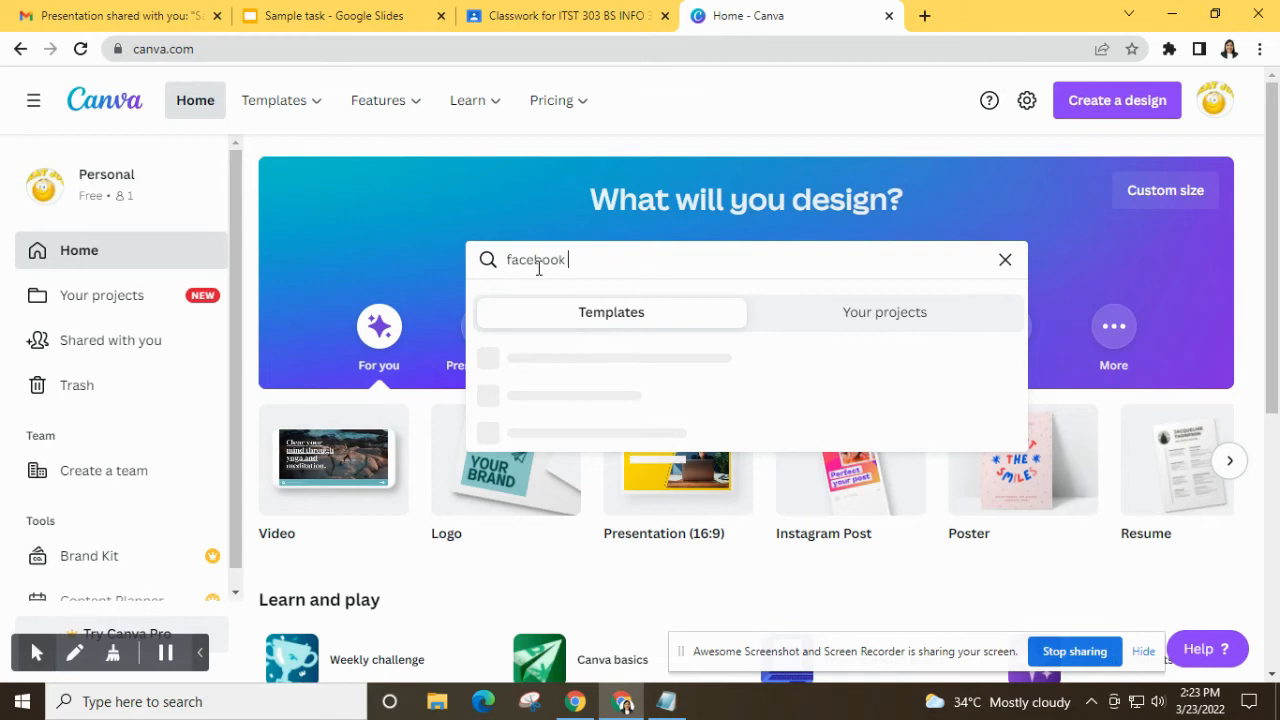
text( banner)
key(Return)
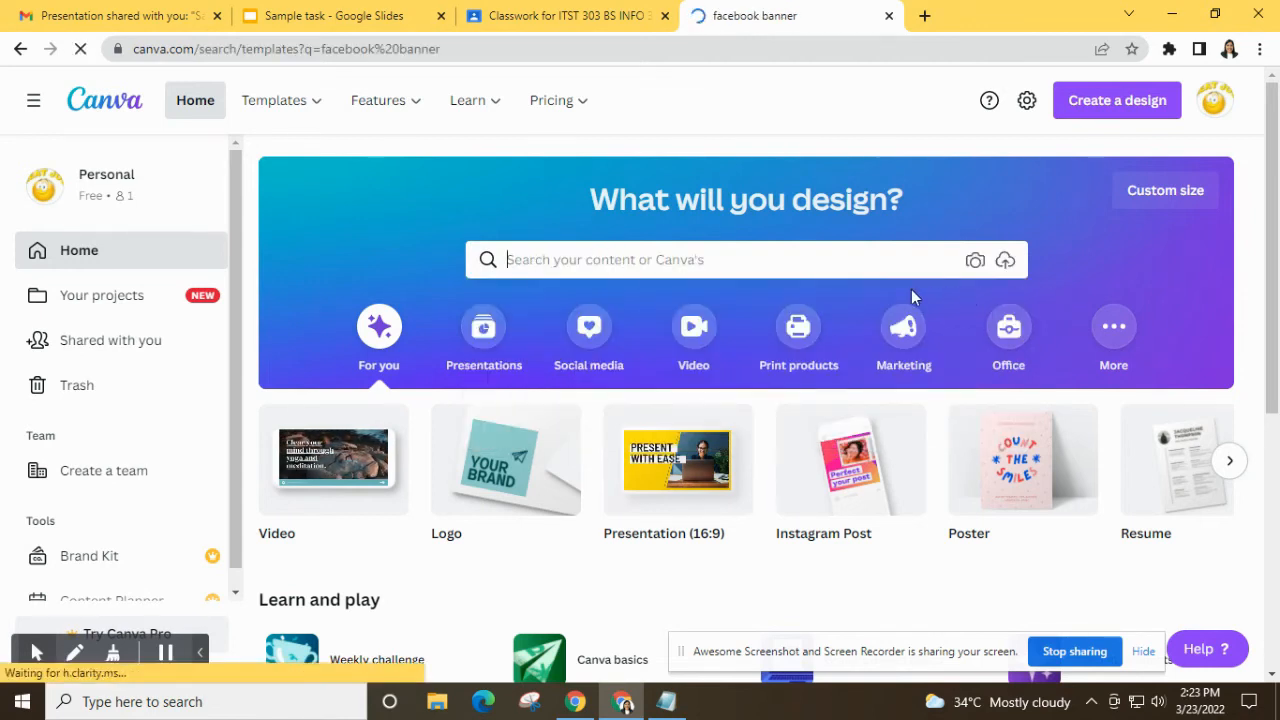
scroll(709, 406, down, 3)
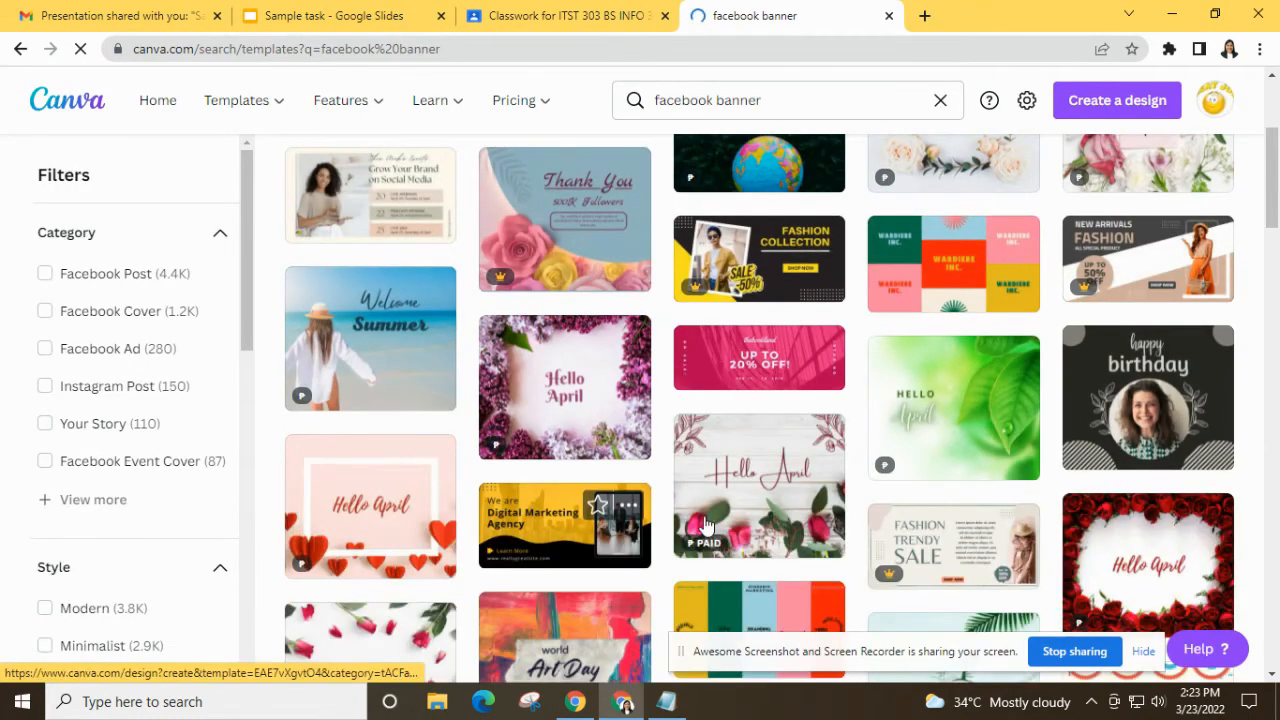
scroll(678, 515, up, 3)
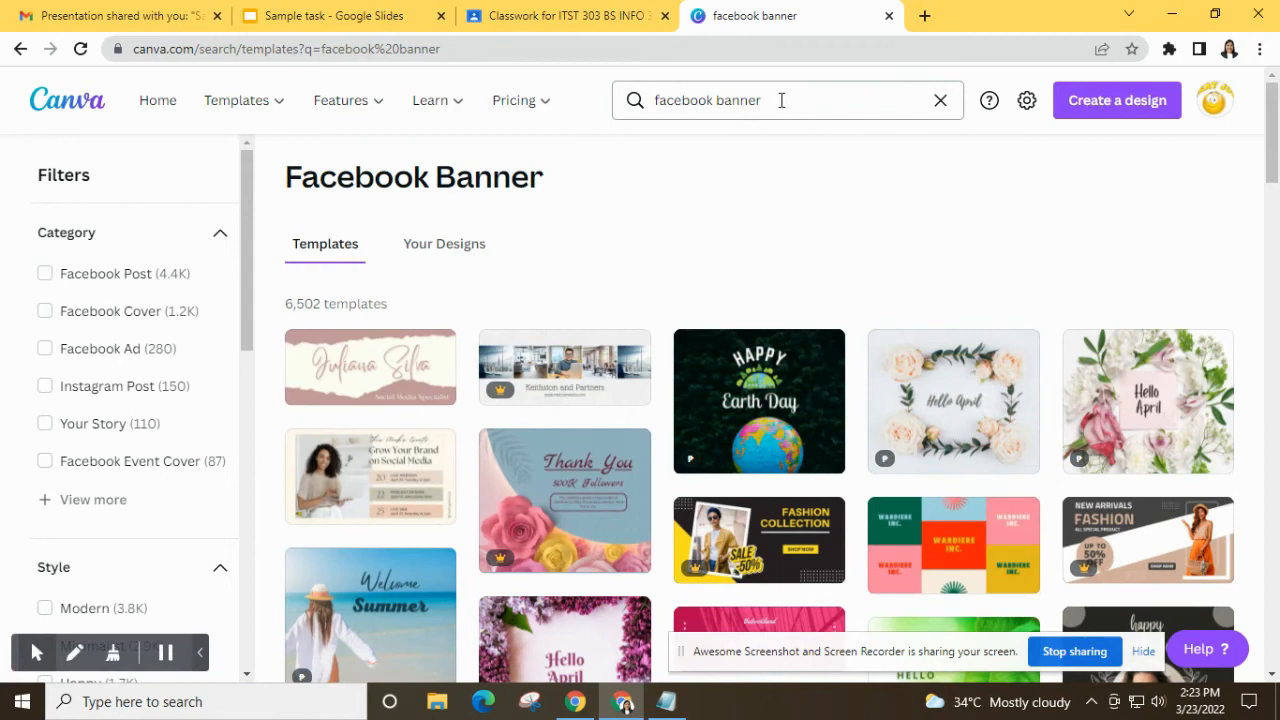
- Replace the template search with "Curiculum vitae" and browse the CV templates
drag(781, 100, 663, 93)
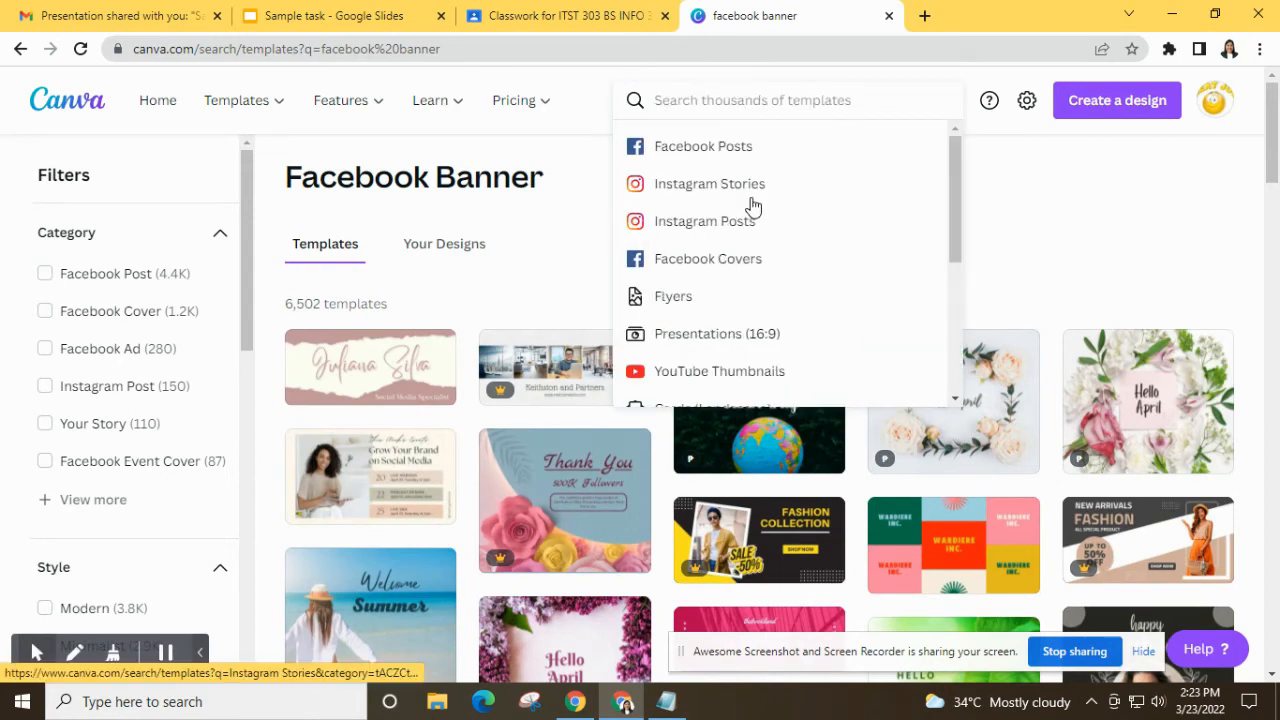
text(Curicu)
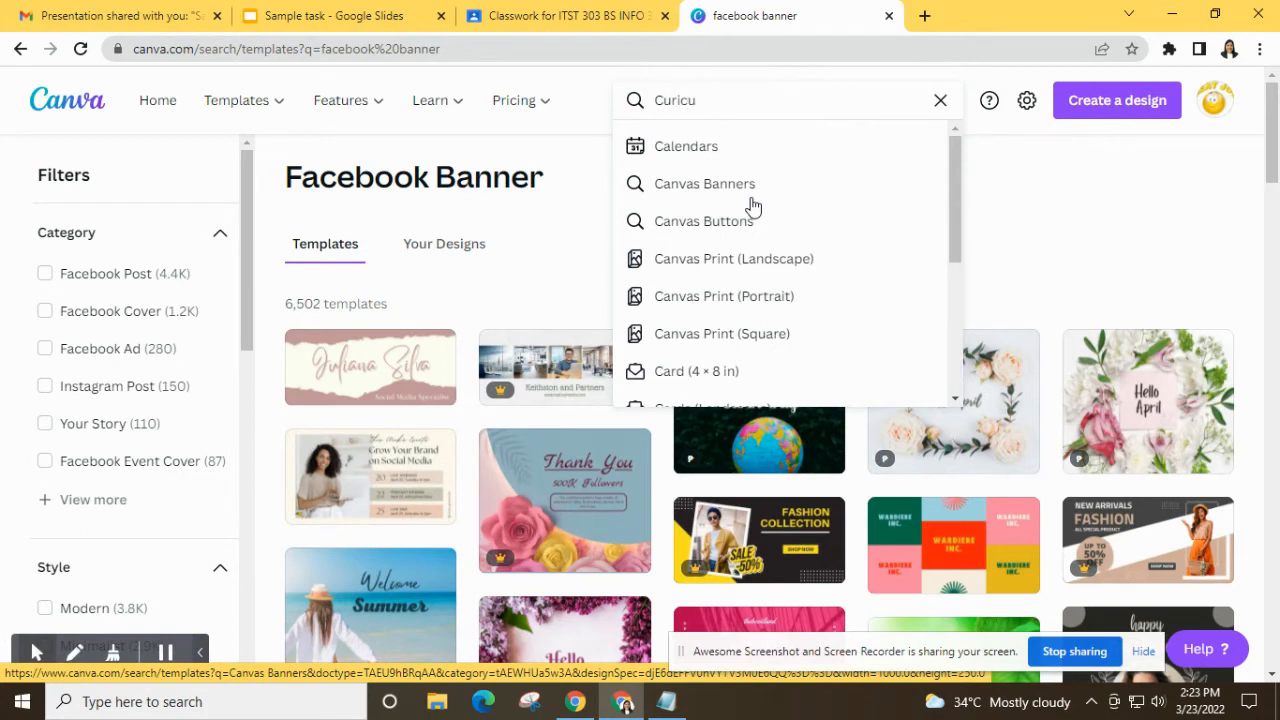
text(lum vitae)
key(Return)
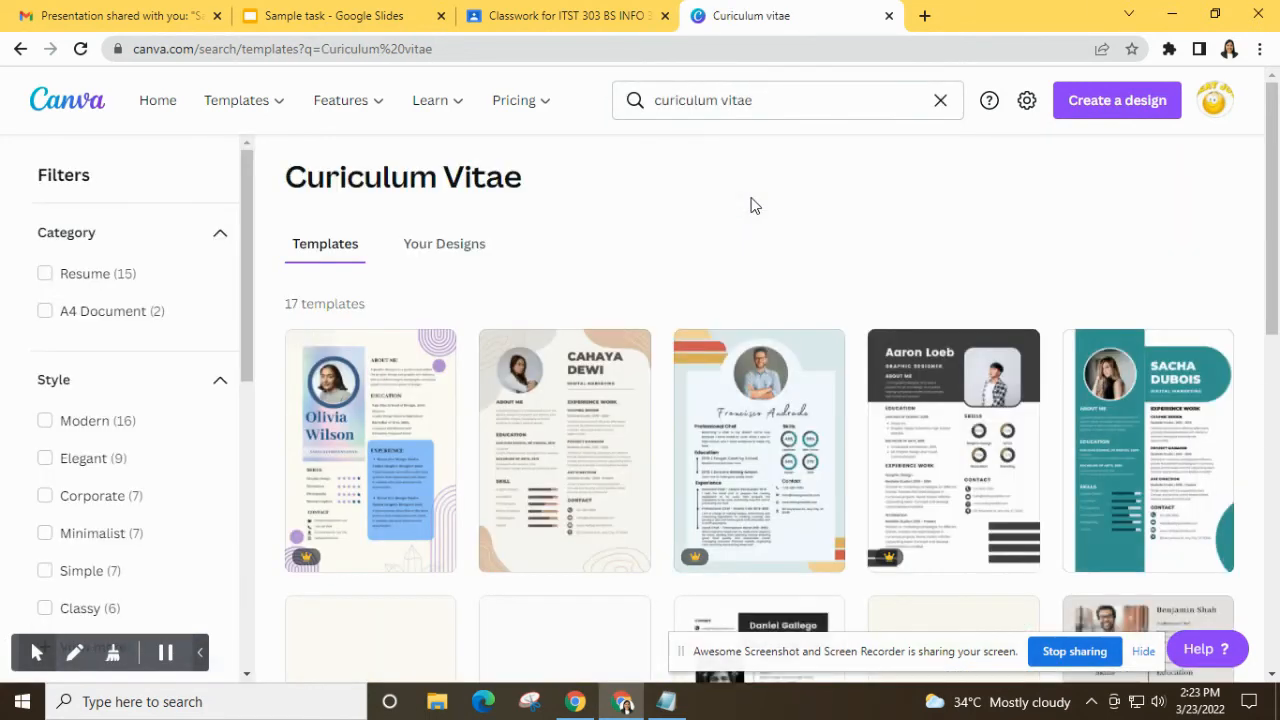
scroll(430, 560, down, 1)
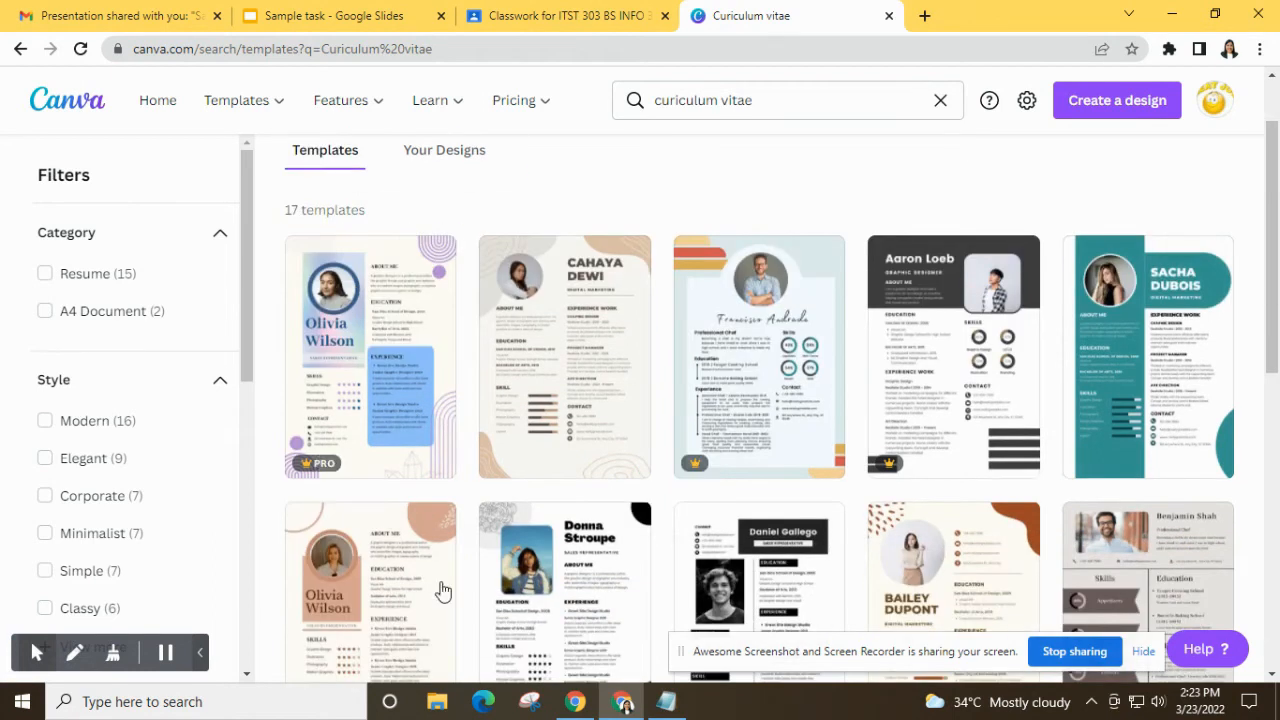
scroll(805, 475, down, 2)
scroll(800, 470, down, 1)
scroll(850, 486, up, 3)
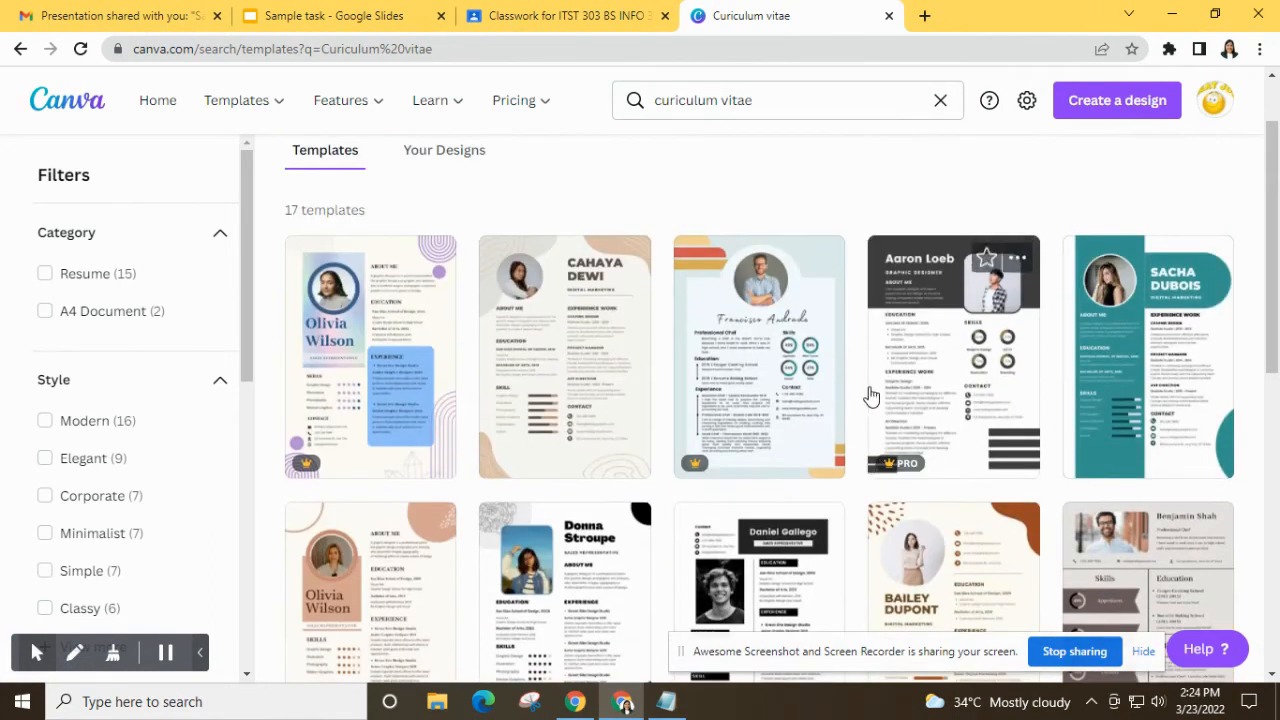
scroll(625, 530, down, 1)
scroll(624, 530, down, 1)
- Preview the modern purple curriculum vitae template, close it and look through the remaining CV templates
click(390, 228)
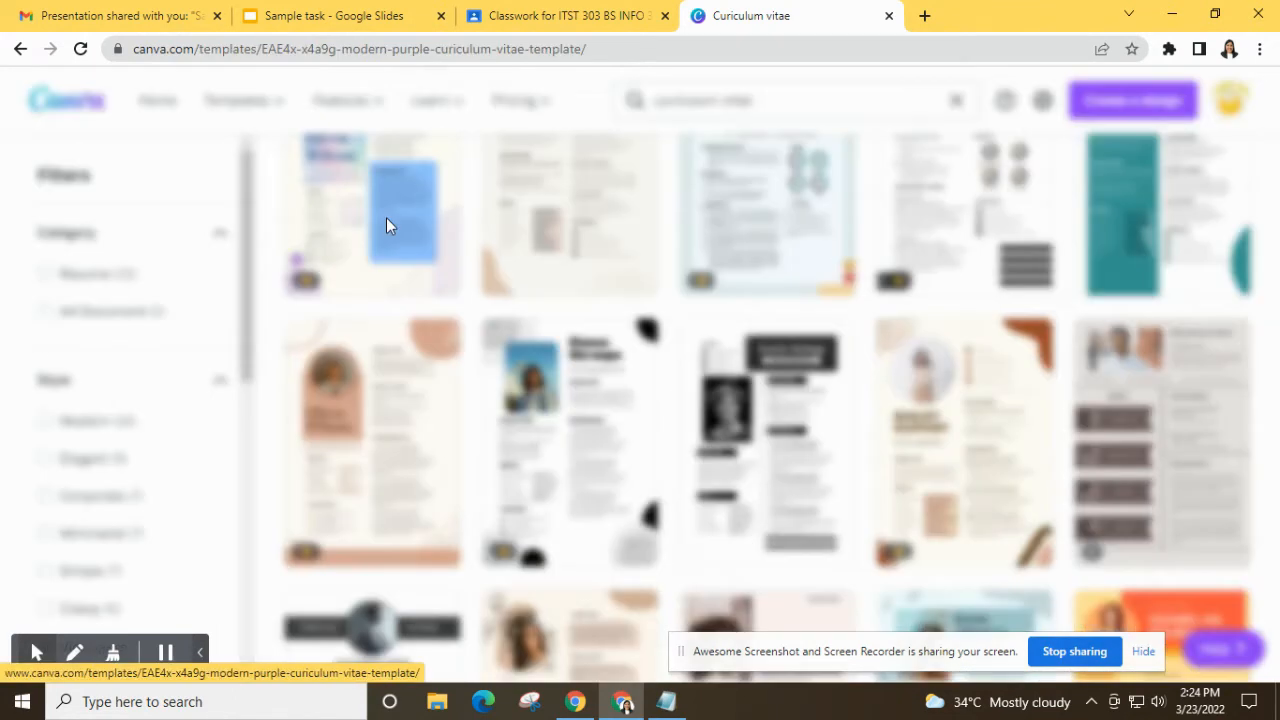
click(1241, 96)
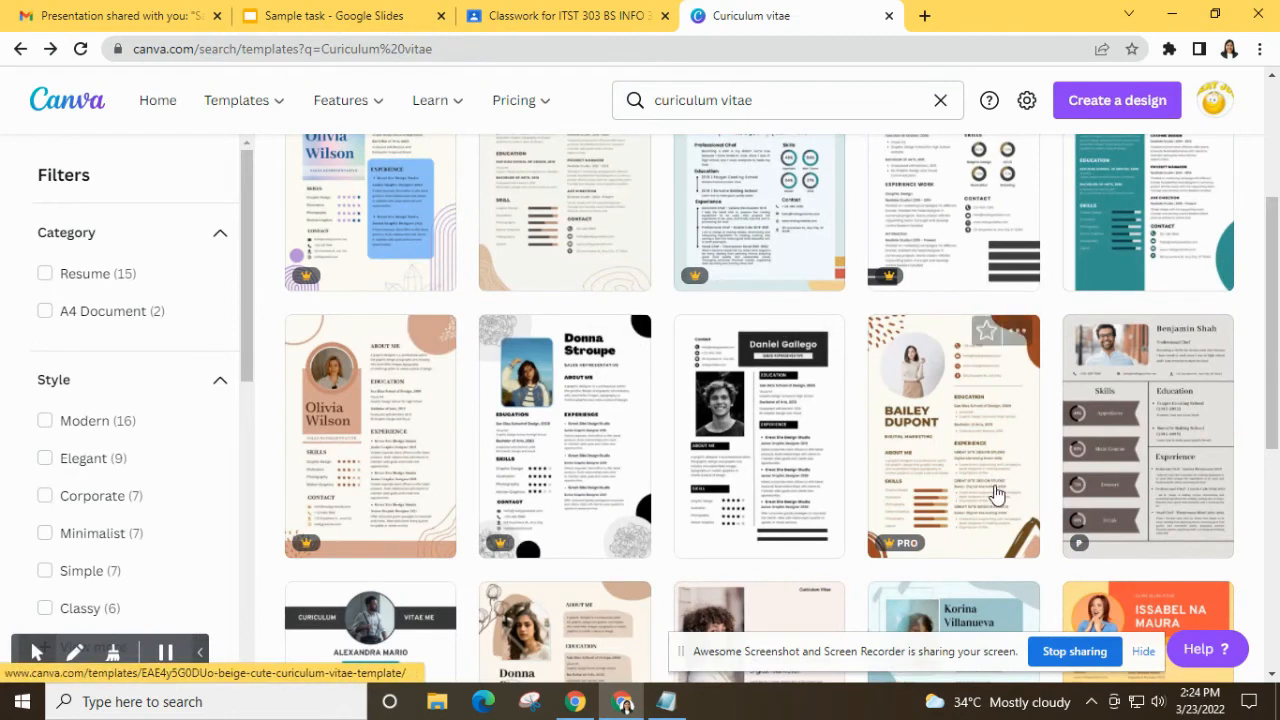
scroll(730, 535, down, 3)
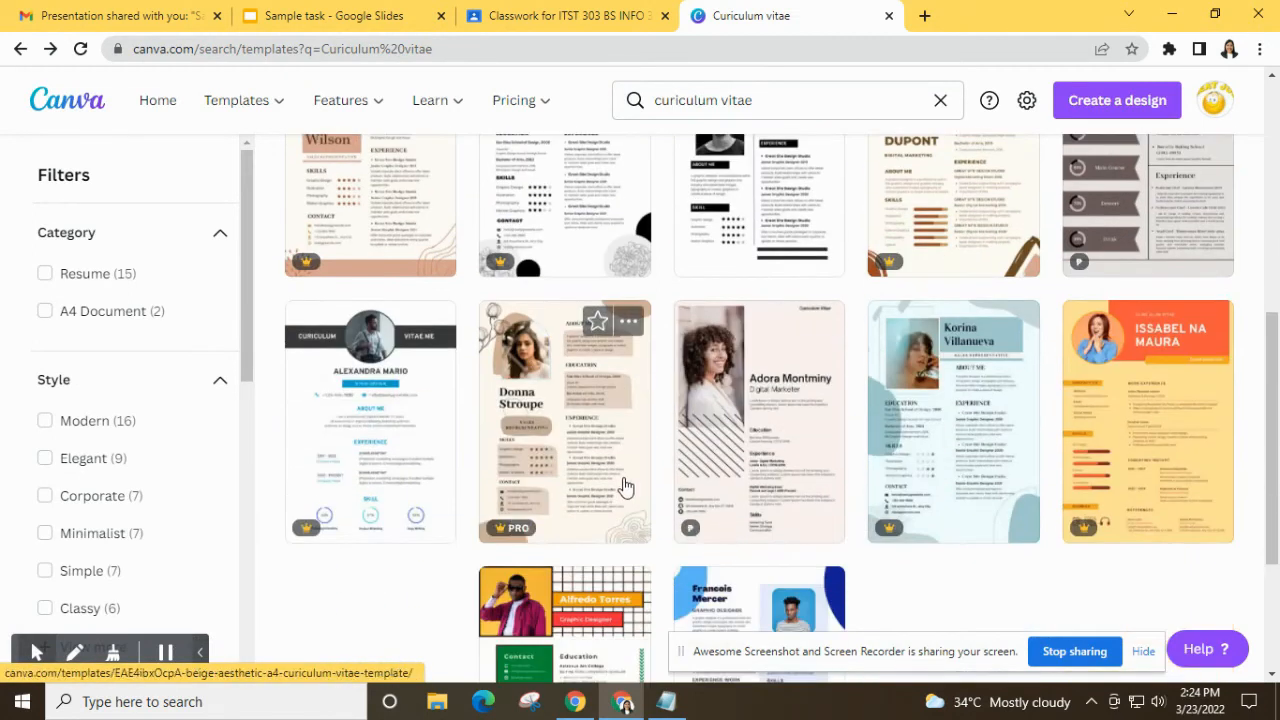
scroll(1125, 450, down, 2)
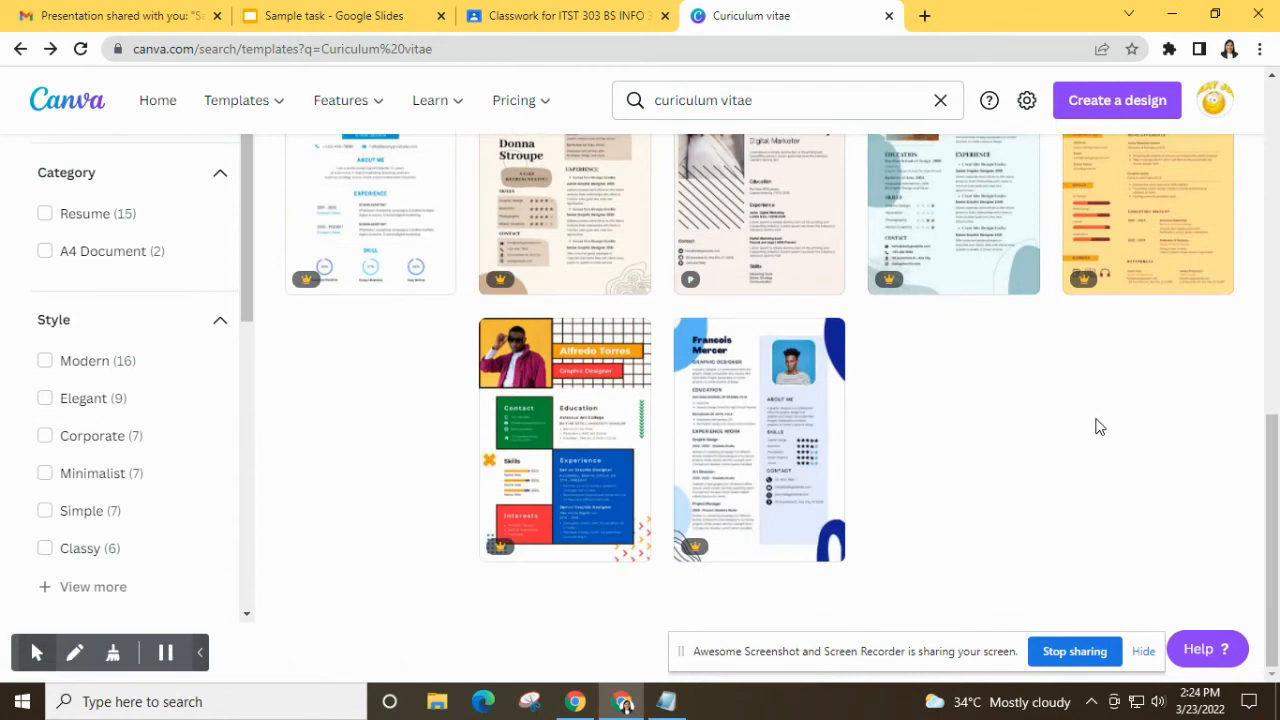
scroll(1097, 426, up, 7)
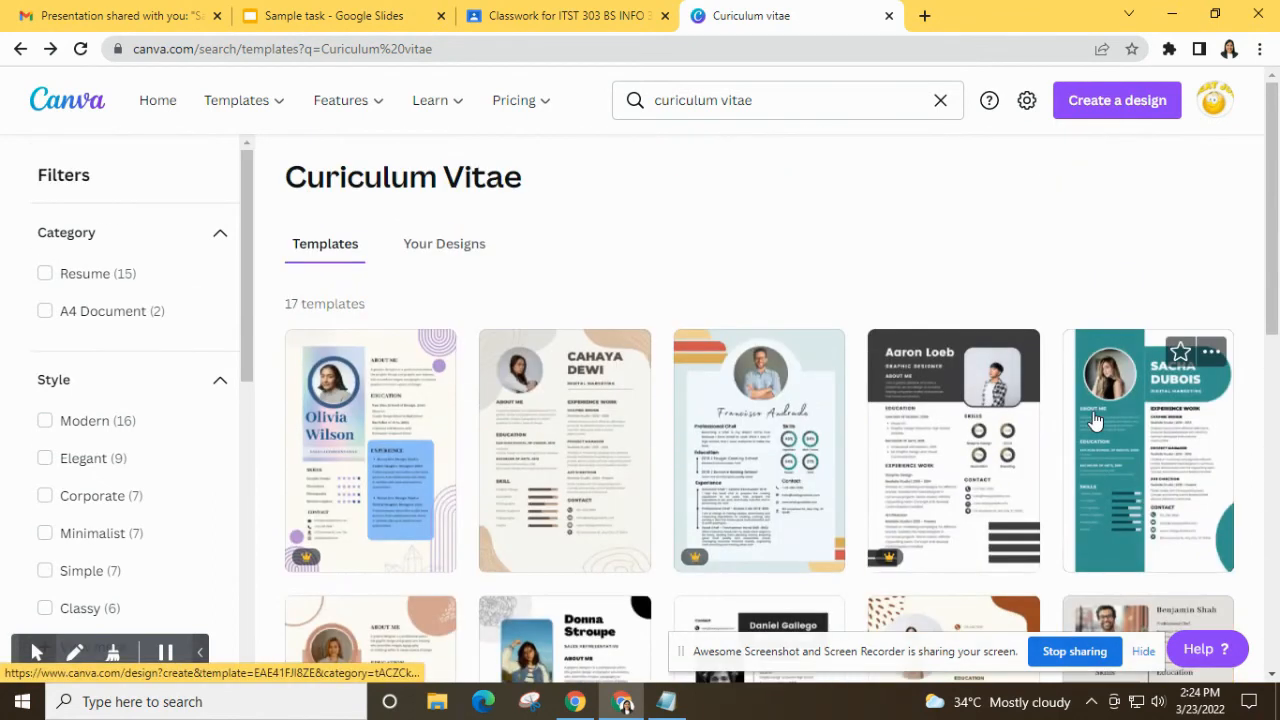
- Start a new design from the free Brown Aesthetic Curiculum Vitae template and dismiss the sticker tip
click(583, 469)
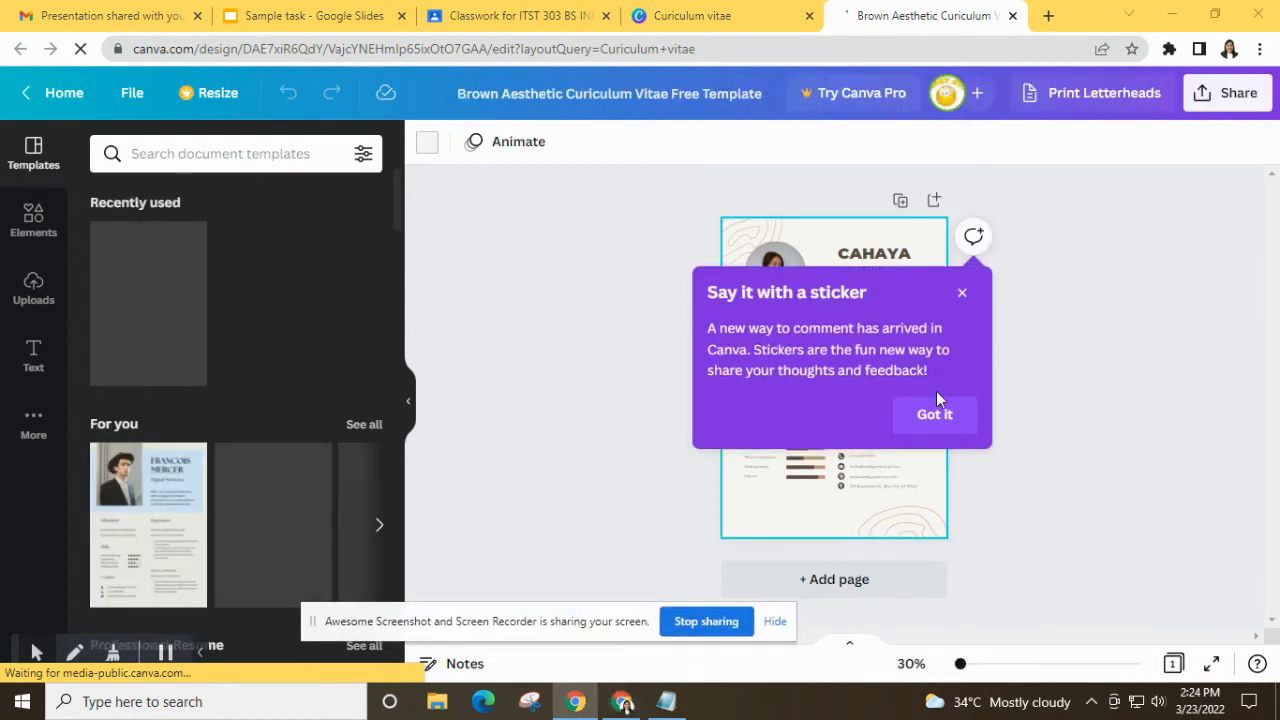
click(935, 412)
drag(961, 668, 983, 670)
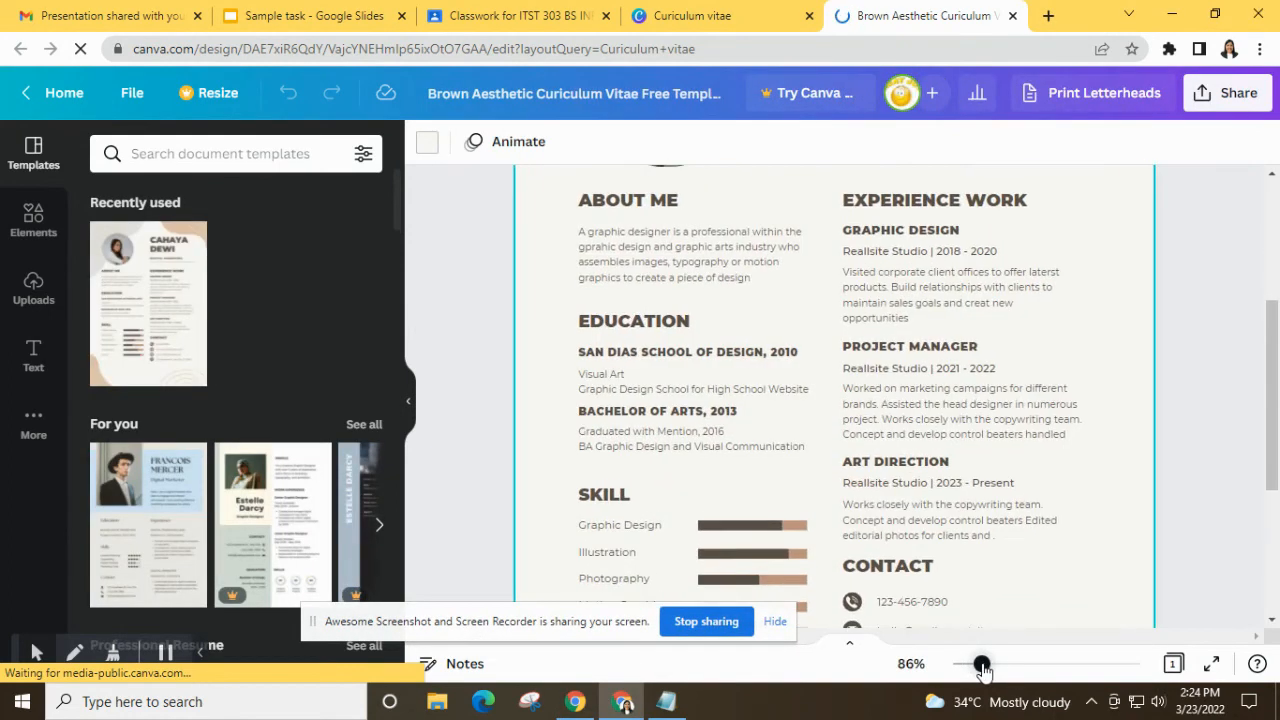
scroll(993, 543, up, 1)
scroll(995, 540, up, 3)
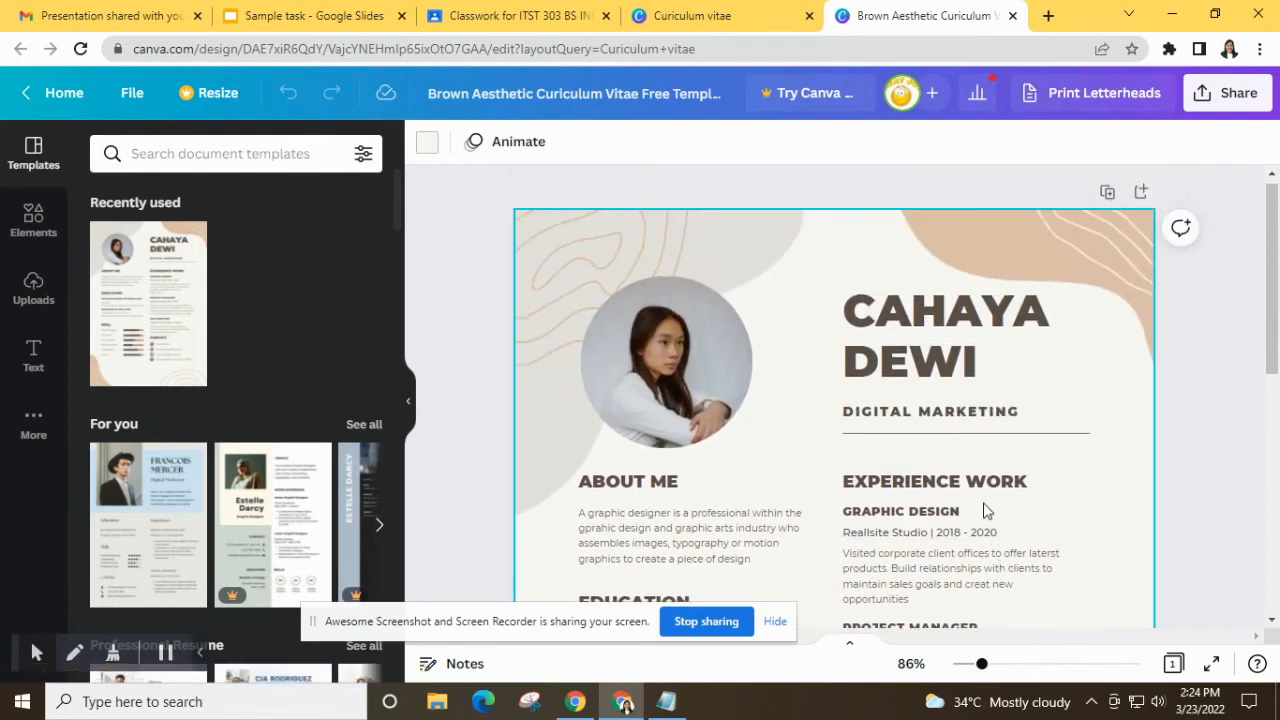
- Move the circular portrait photo to the CV page's upper-right corner, over the name heading
drag(593, 366, 619, 355)
mouse_move(716, 369)
mouse_down()
mouse_move(745, 380)
mouse_move(723, 379)
mouse_up()
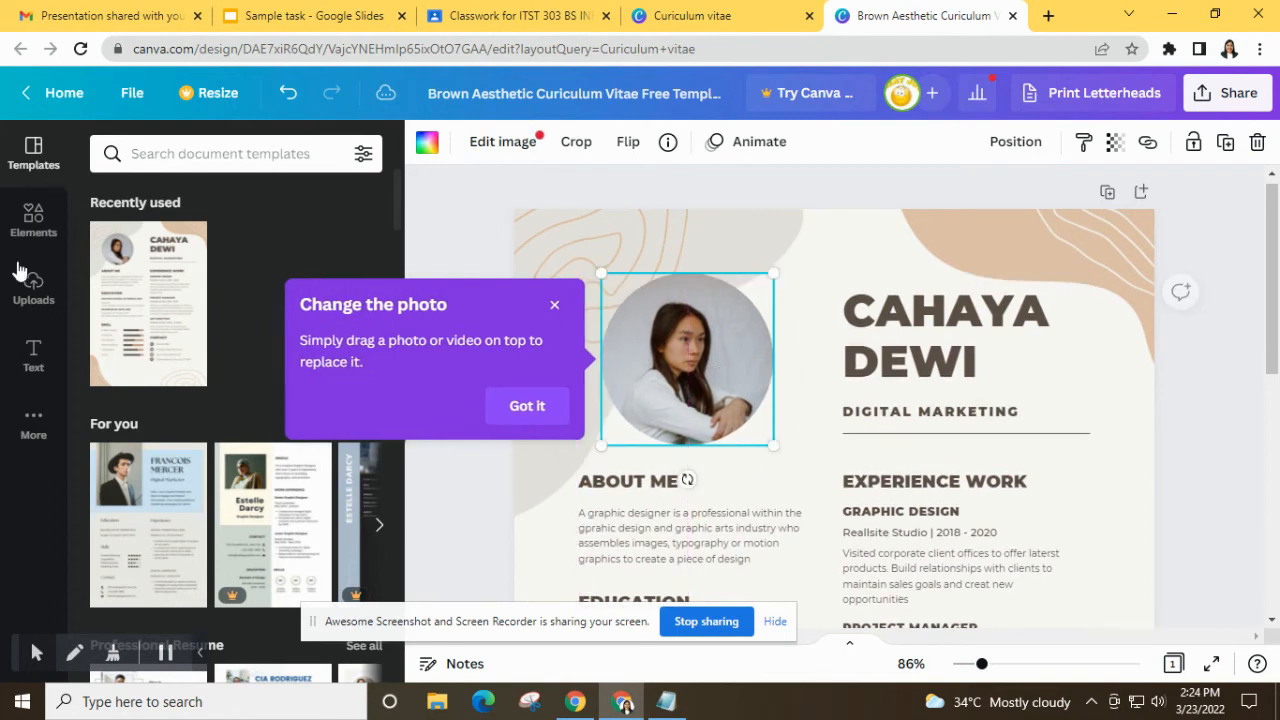
click(33, 222)
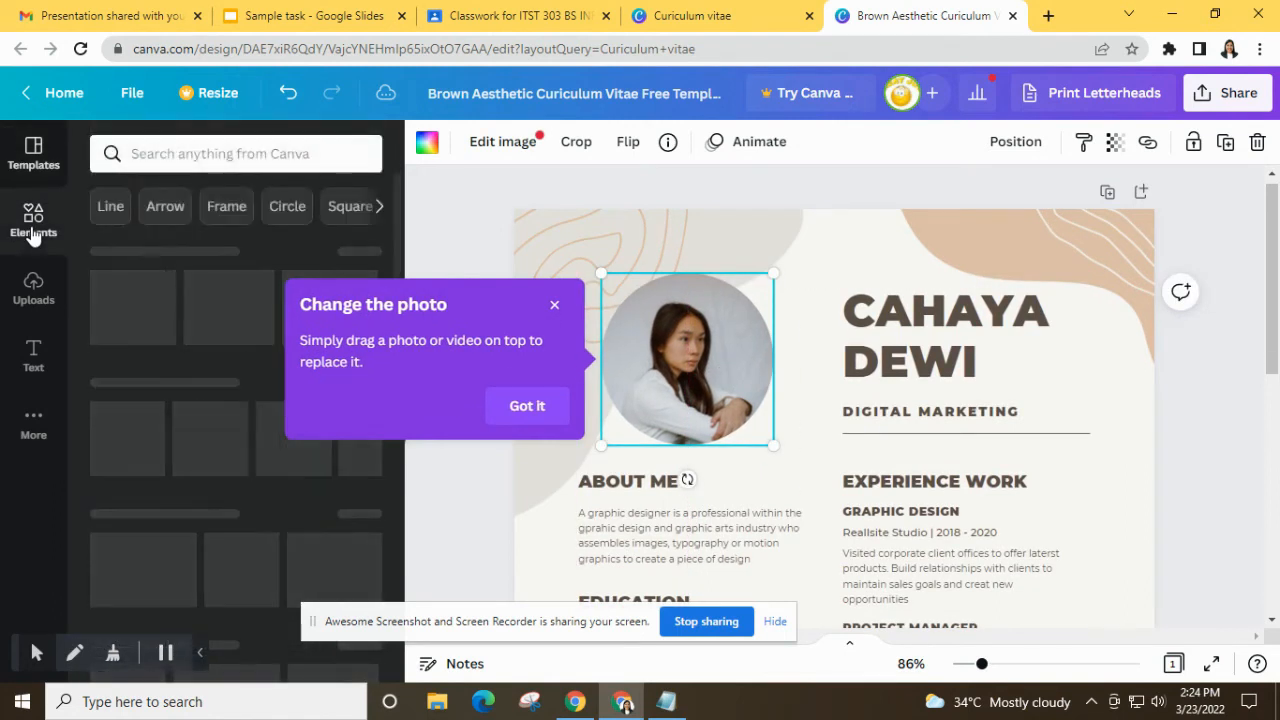
drag(674, 346, 1004, 298)
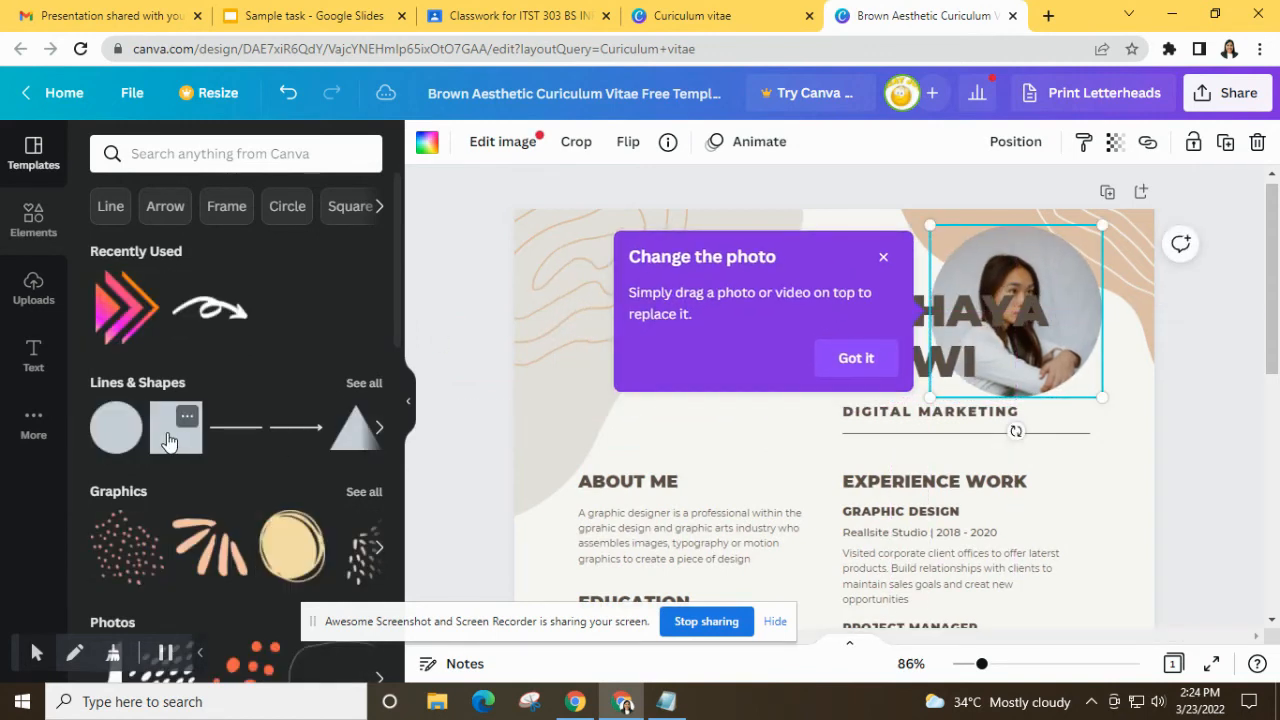
- Add a grey square shape, shrink it and place it above the ABOUT ME heading in the portrait's original spot
drag(160, 440, 563, 323)
drag(661, 455, 654, 357)
drag(885, 200, 714, 363)
drag(641, 435, 691, 343)
- Look through the element categories and the uploaded images, down to the available frames and grids
scroll(196, 407, down, 3)
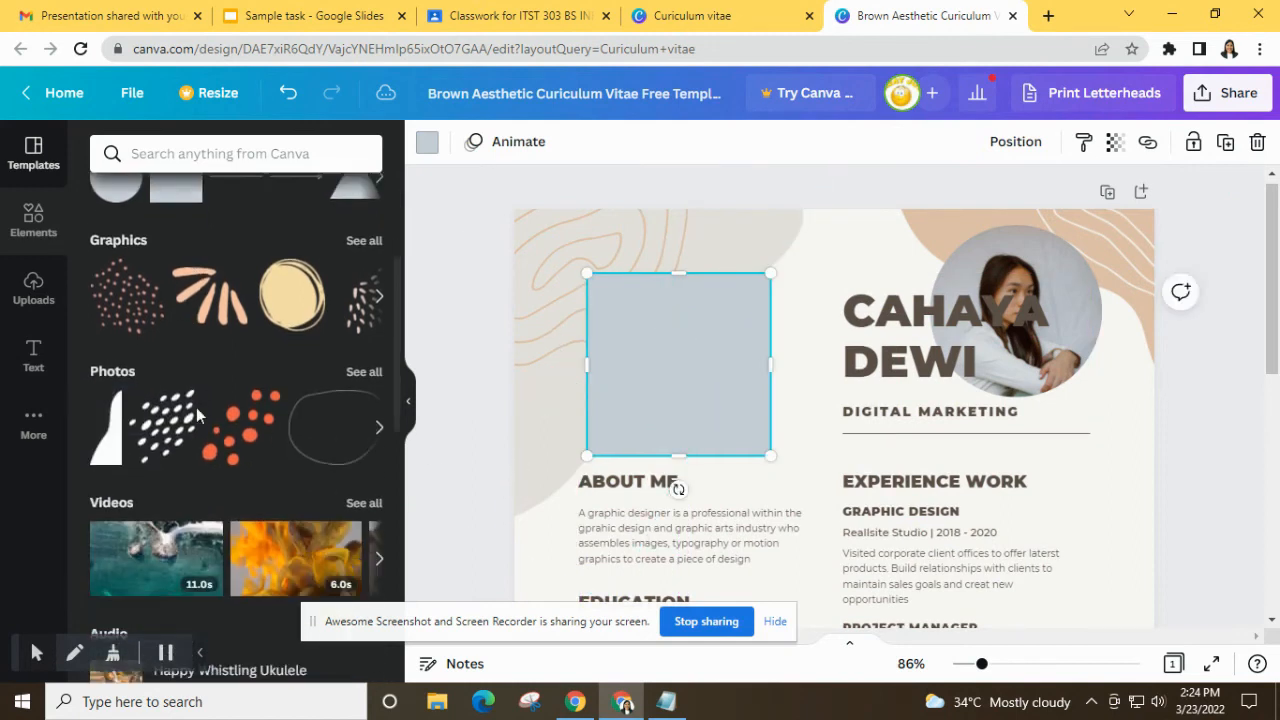
scroll(201, 407, up, 3)
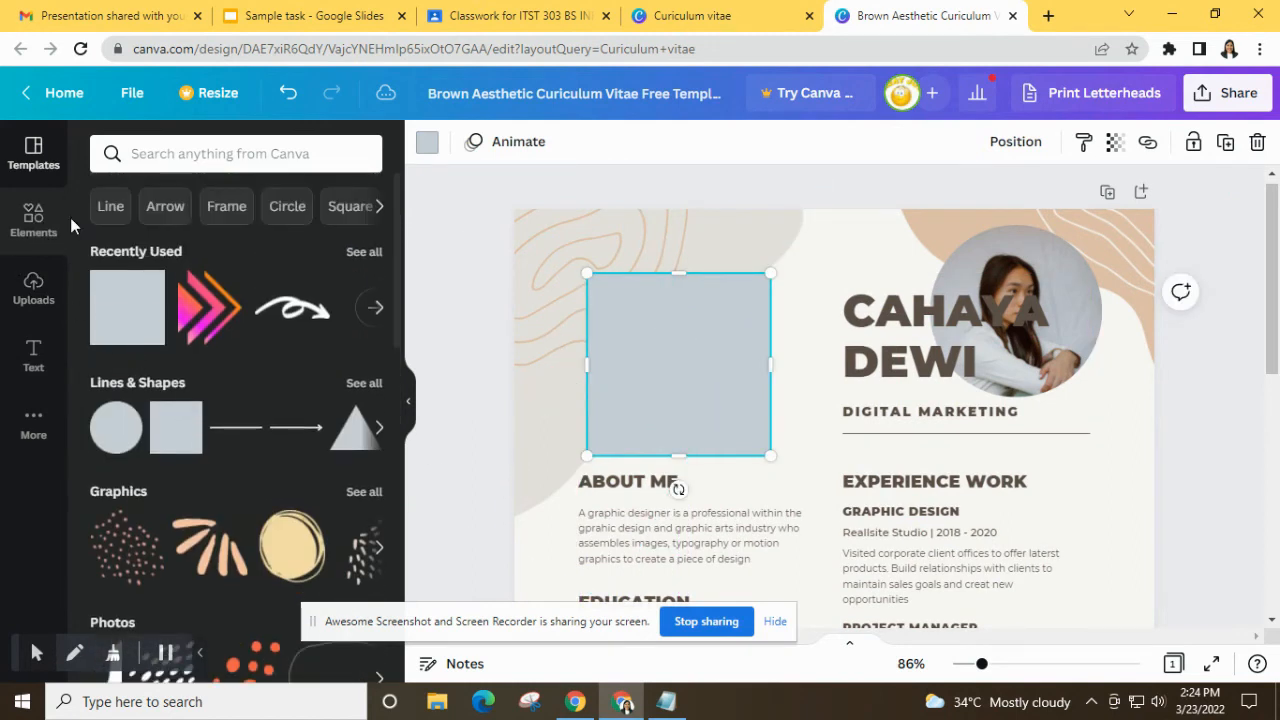
click(380, 212)
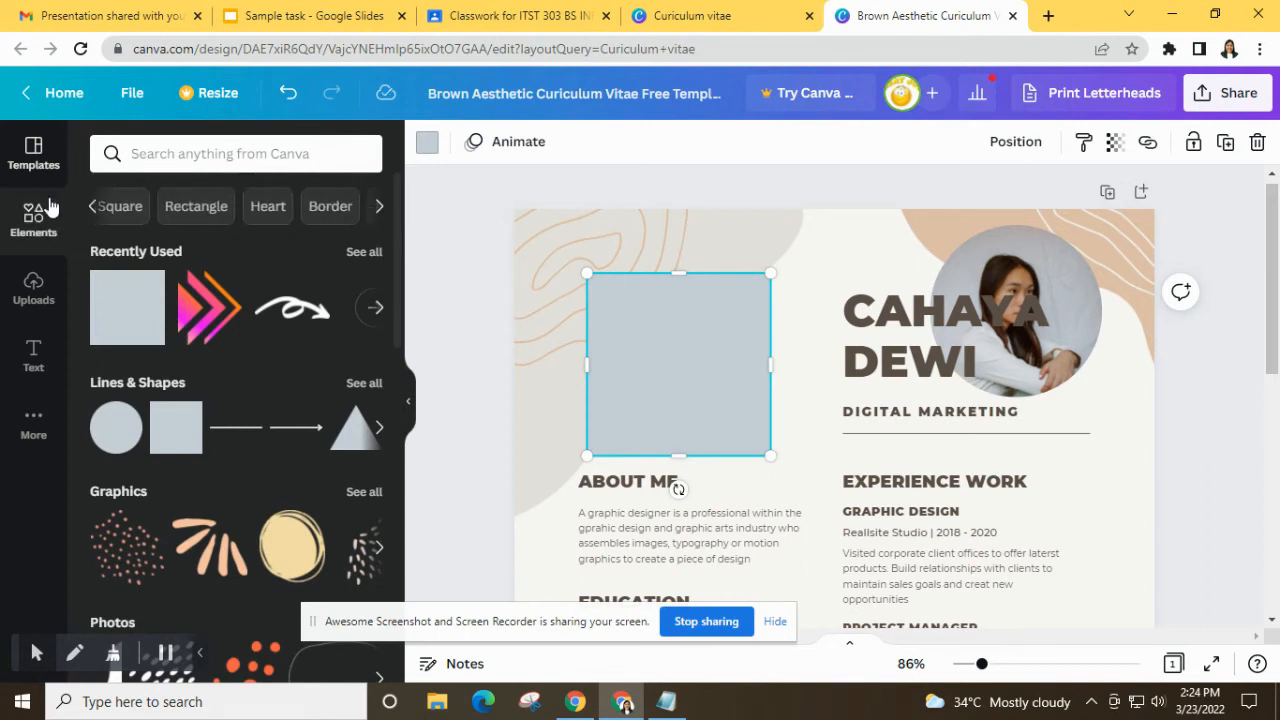
click(92, 210)
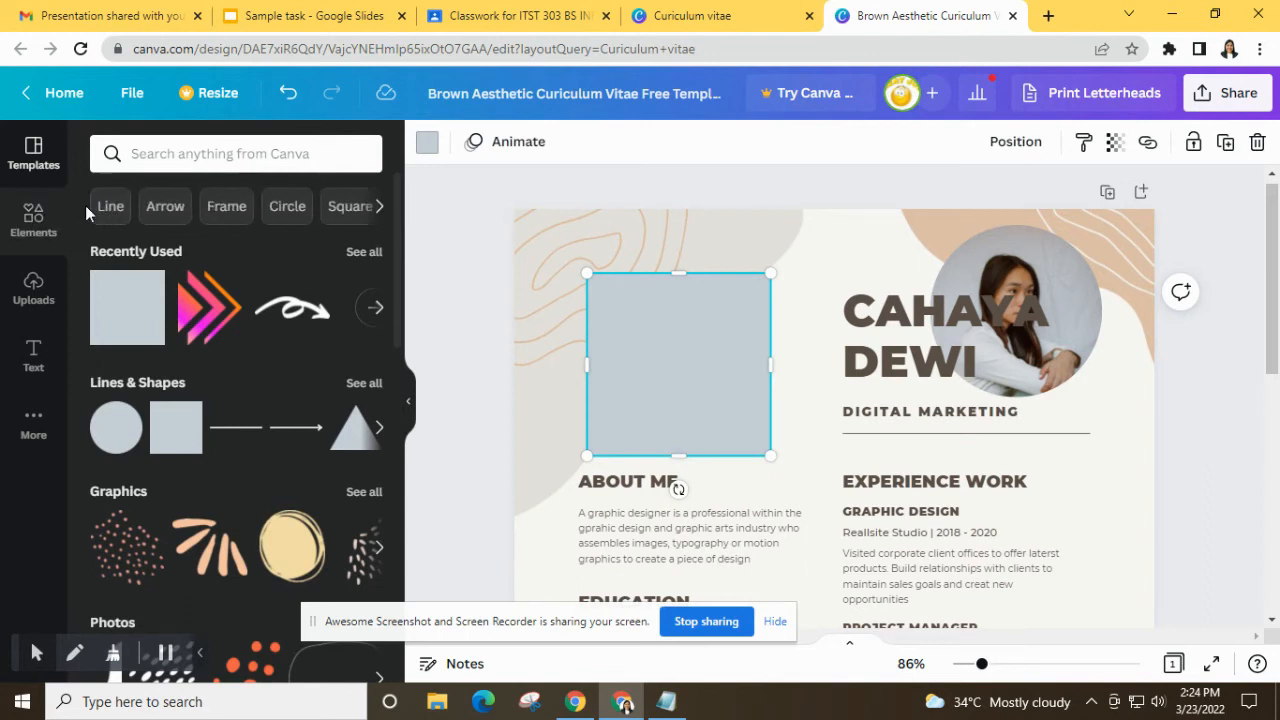
scroll(177, 408, down, 3)
scroll(180, 400, up, 3)
click(34, 288)
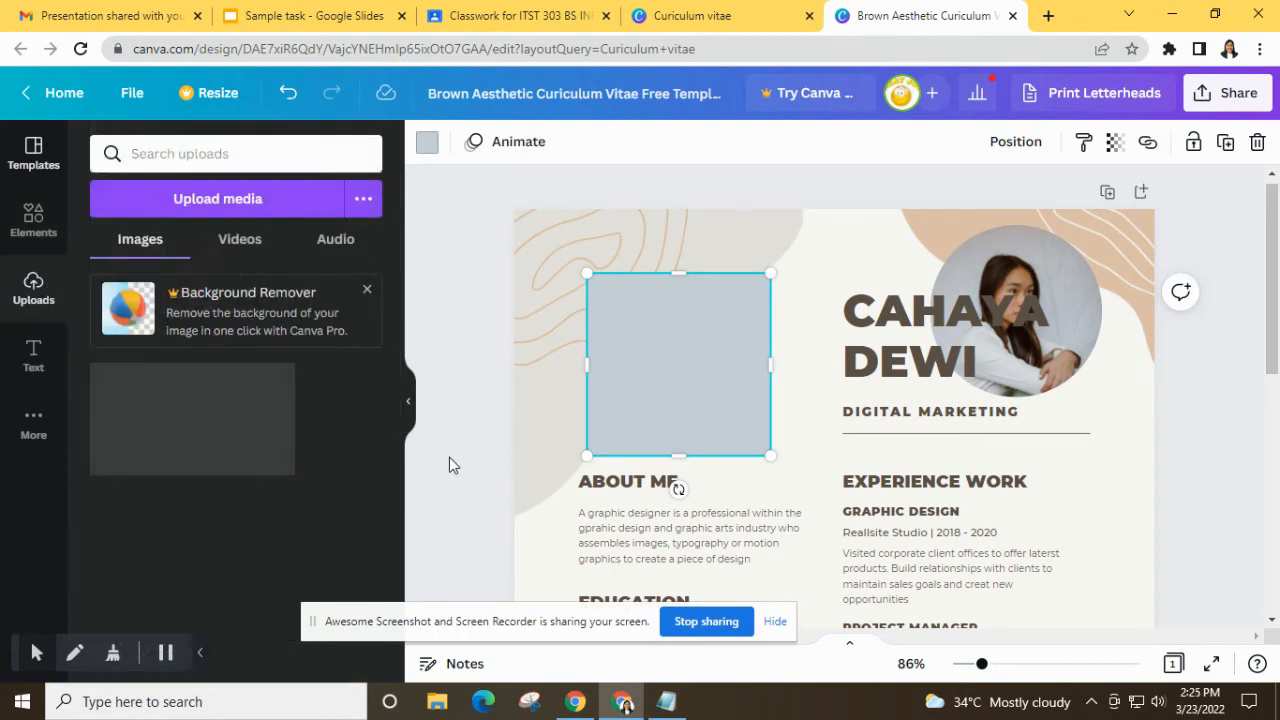
click(34, 216)
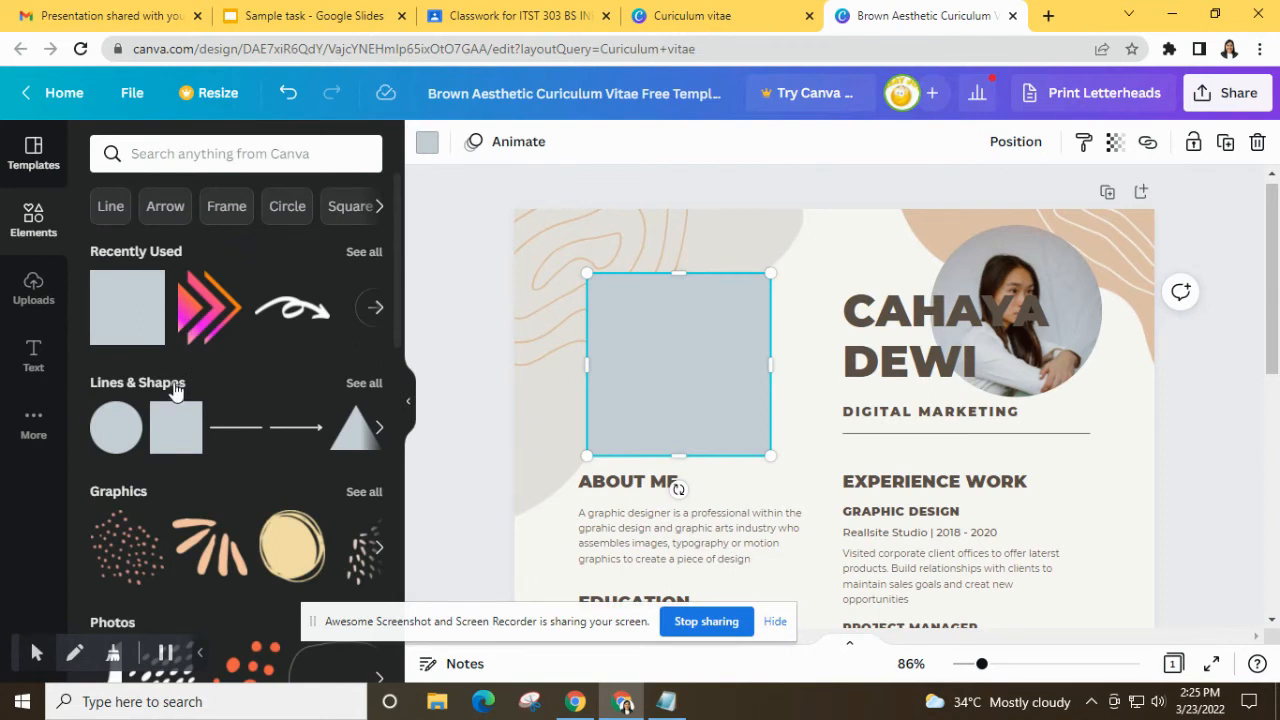
scroll(345, 430, down, 10)
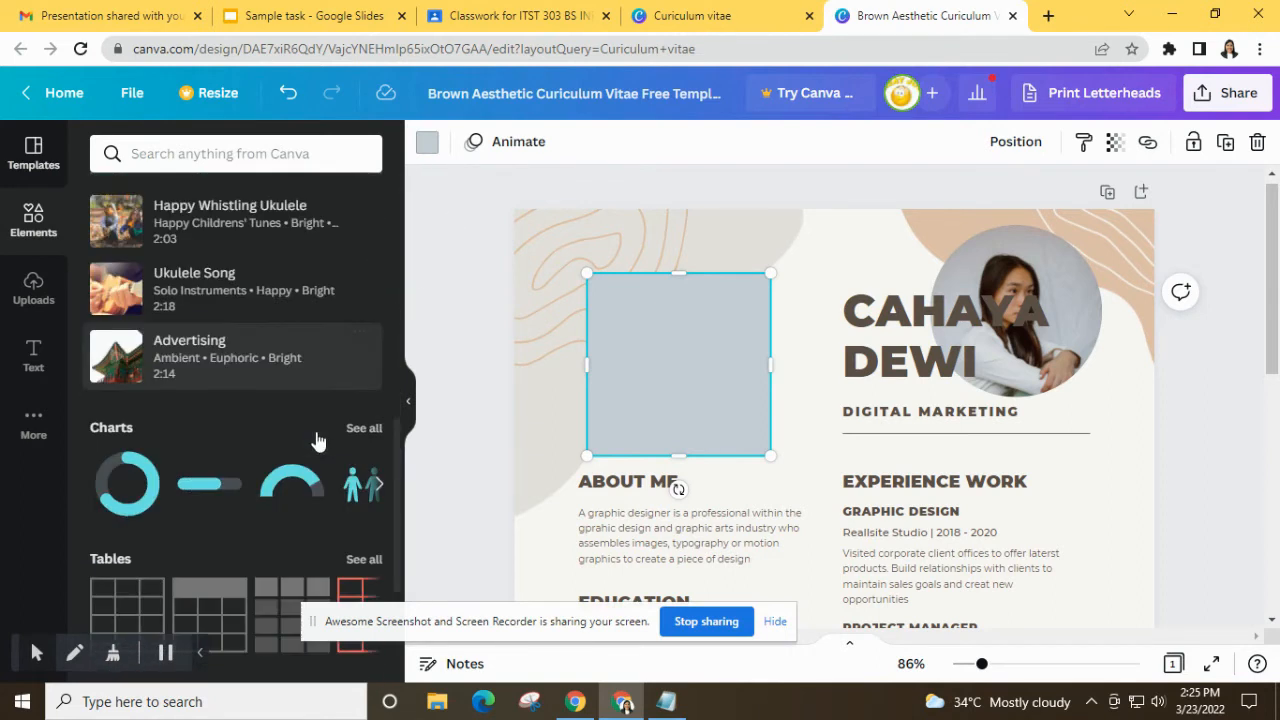
drag(298, 472, 240, 395)
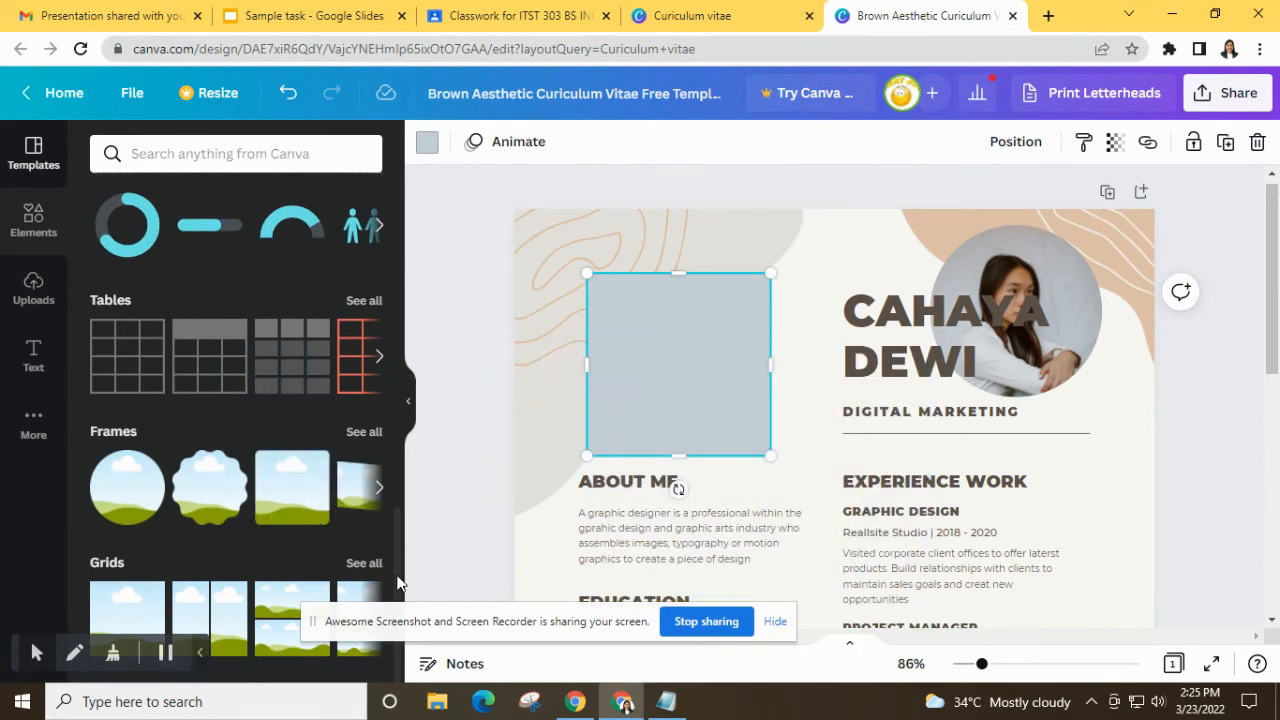
- Try to place the single-image grid on the CV page
drag(118, 614, 929, 350)
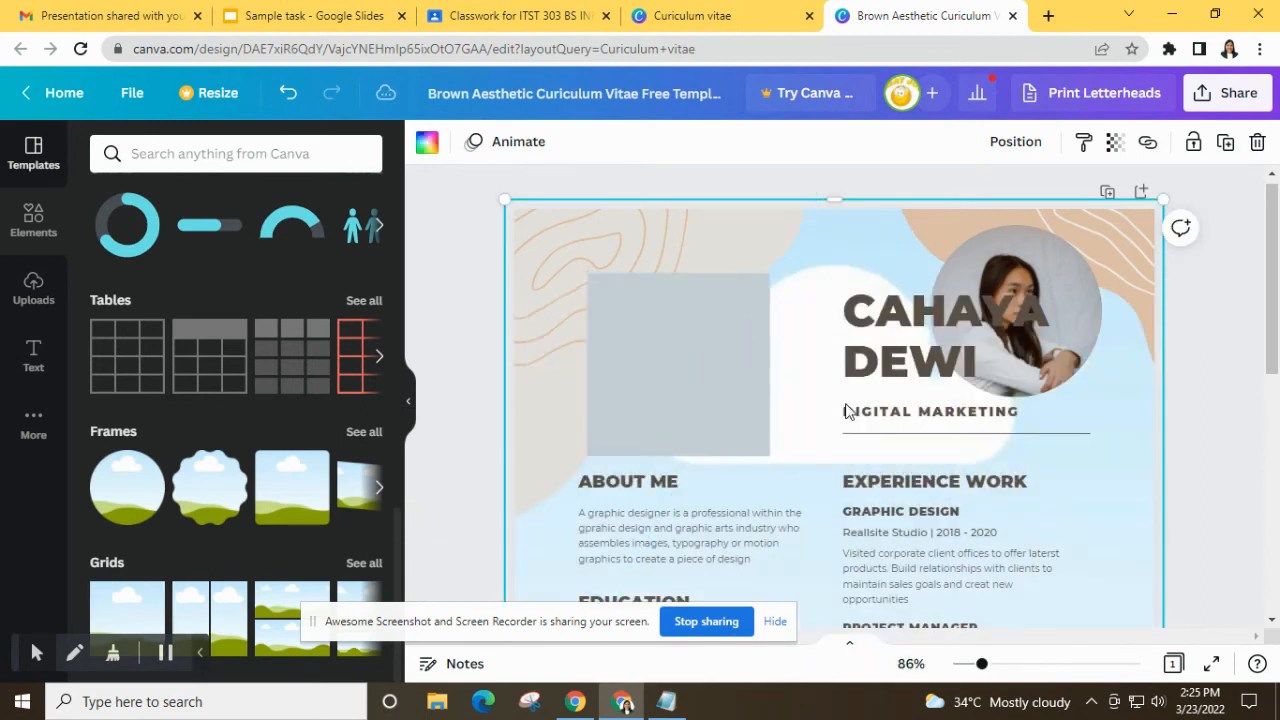
scroll(800, 410, down, 4)
scroll(800, 432, up, 4)
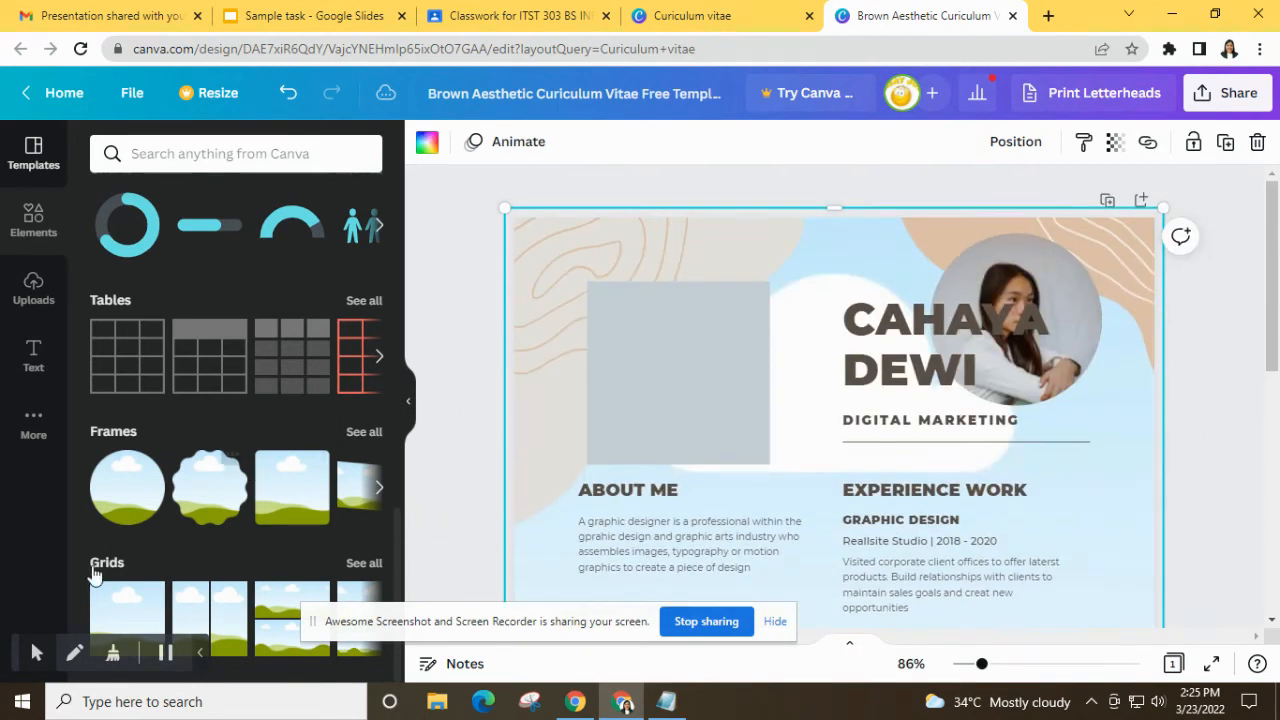
drag(127, 618, 922, 418)
- Try to resize the page-filling grid to fit over the grey square, and undo adding it
drag(981, 664, 953, 665)
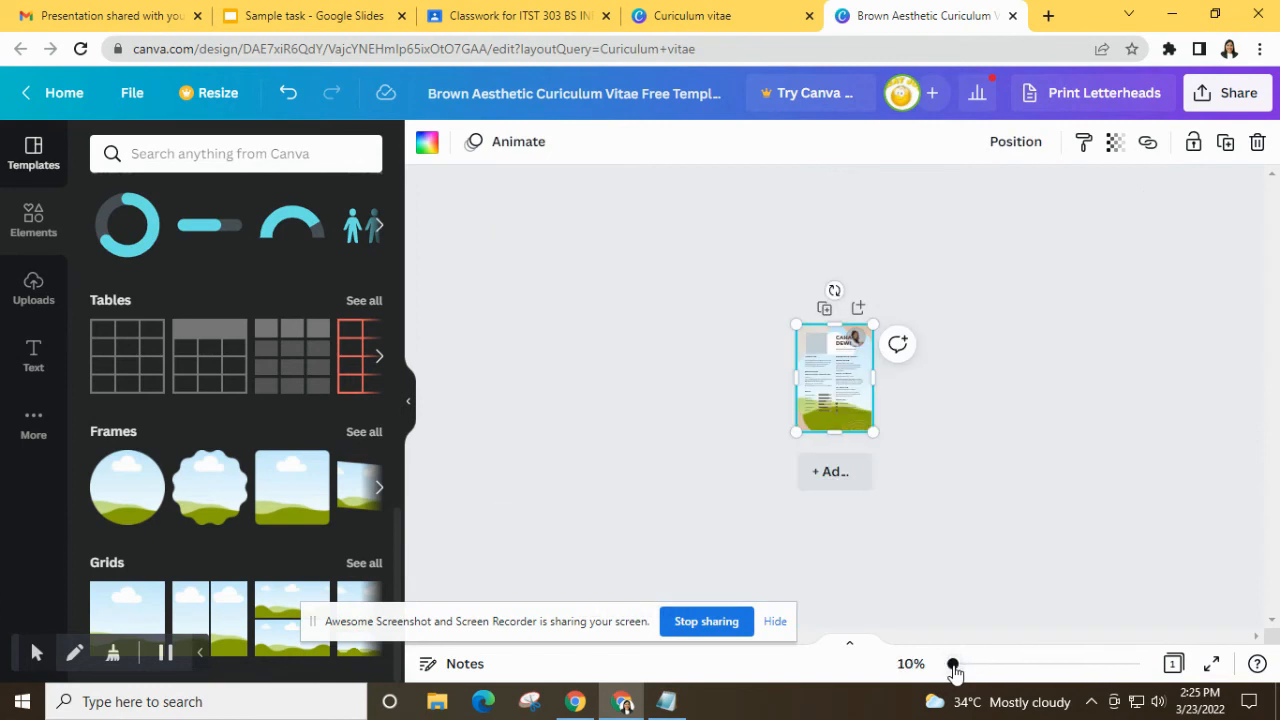
click(817, 350)
drag(145, 634, 935, 509)
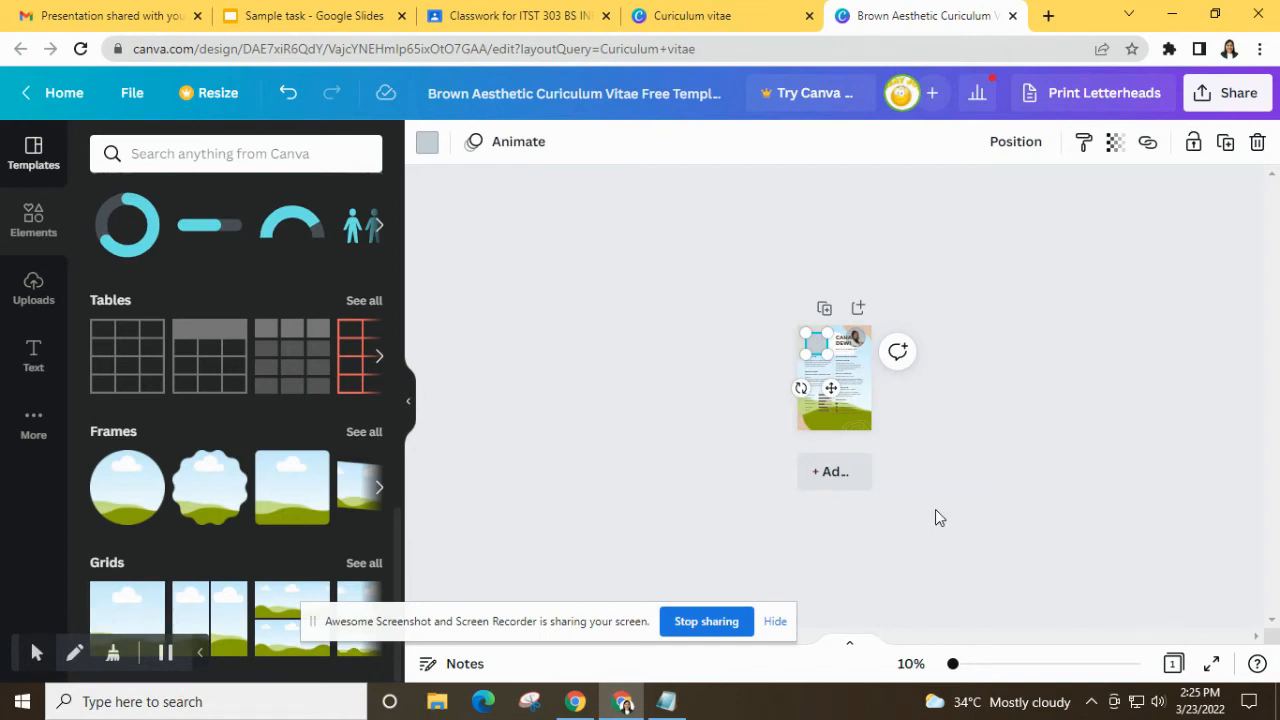
click(999, 433)
click(815, 343)
drag(148, 470, 820, 368)
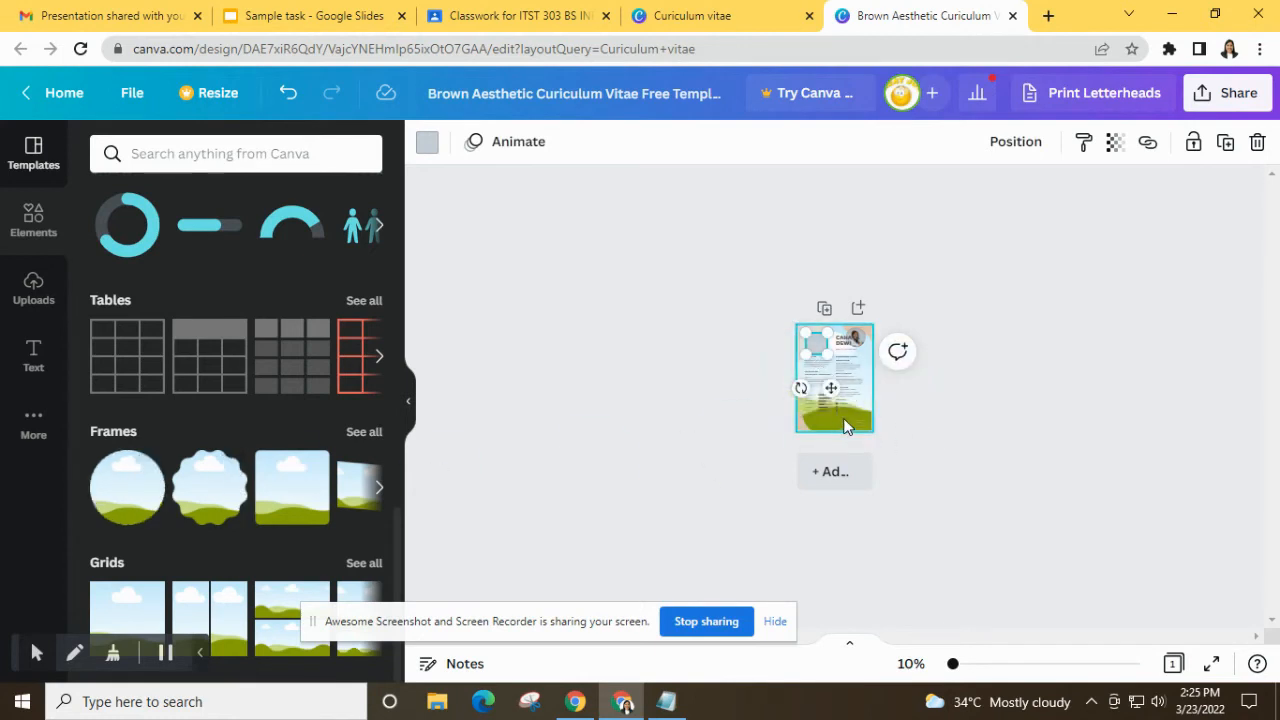
click(848, 412)
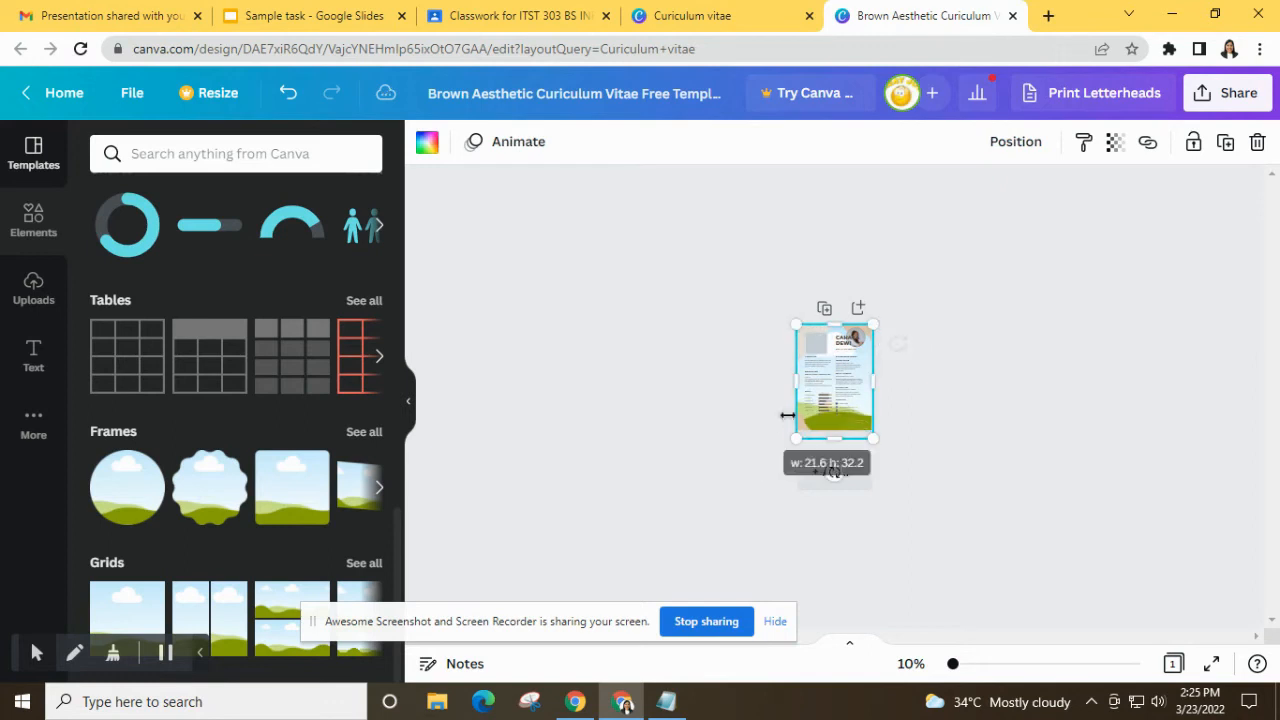
click(848, 410)
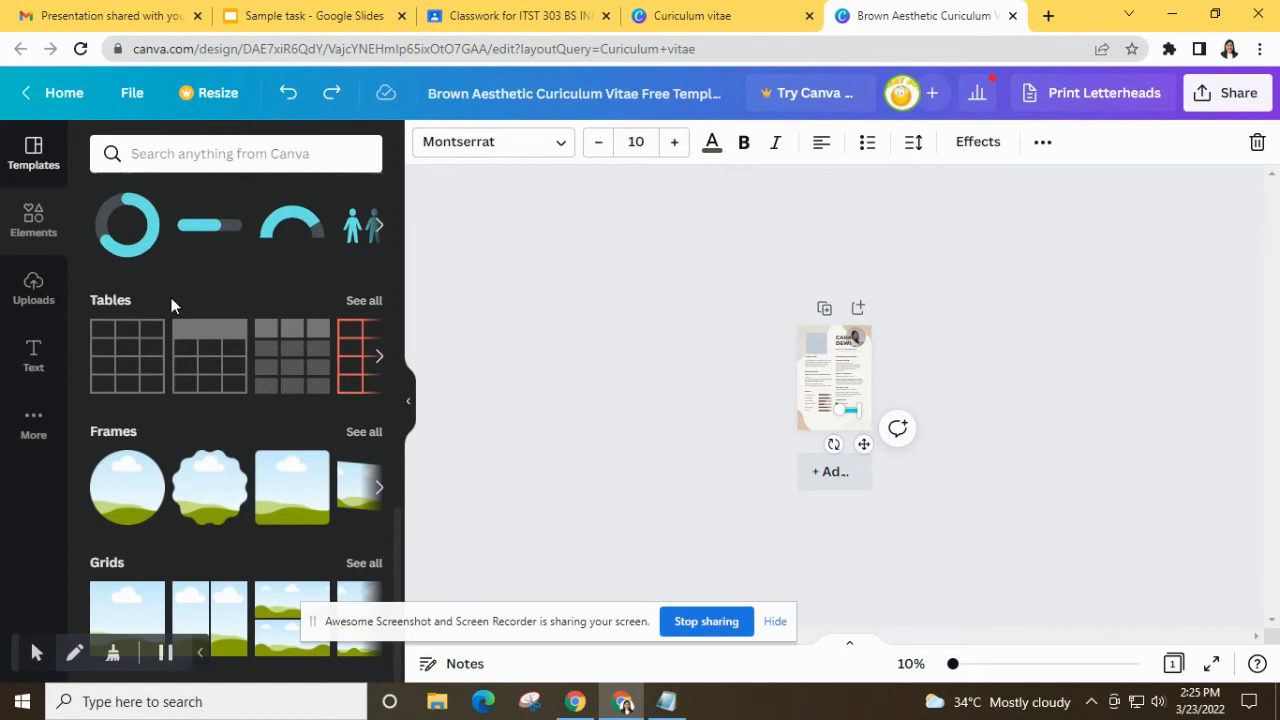
- Add the single-image grid to the CV page and shrink it over the grey square above ABOUT ME
drag(98, 608, 855, 396)
drag(860, 452, 831, 396)
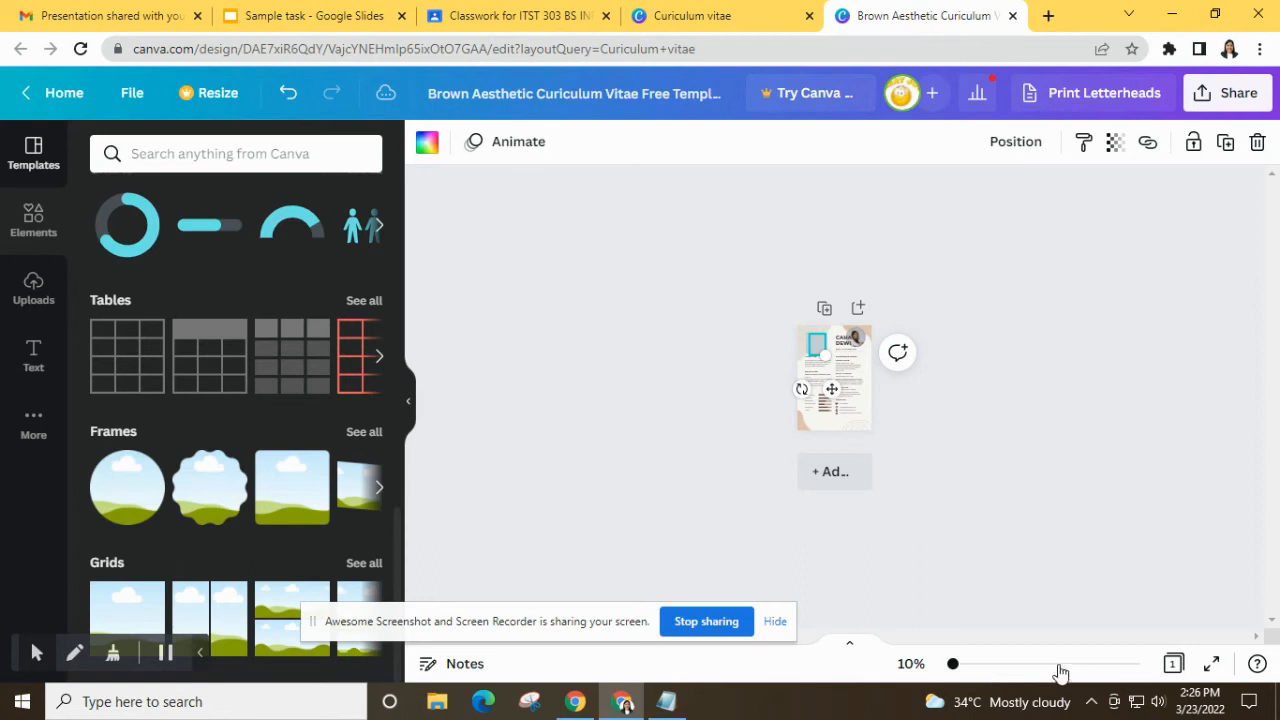
- Search the web for "professional image" in a new browser tab and show the image results
click(1048, 16)
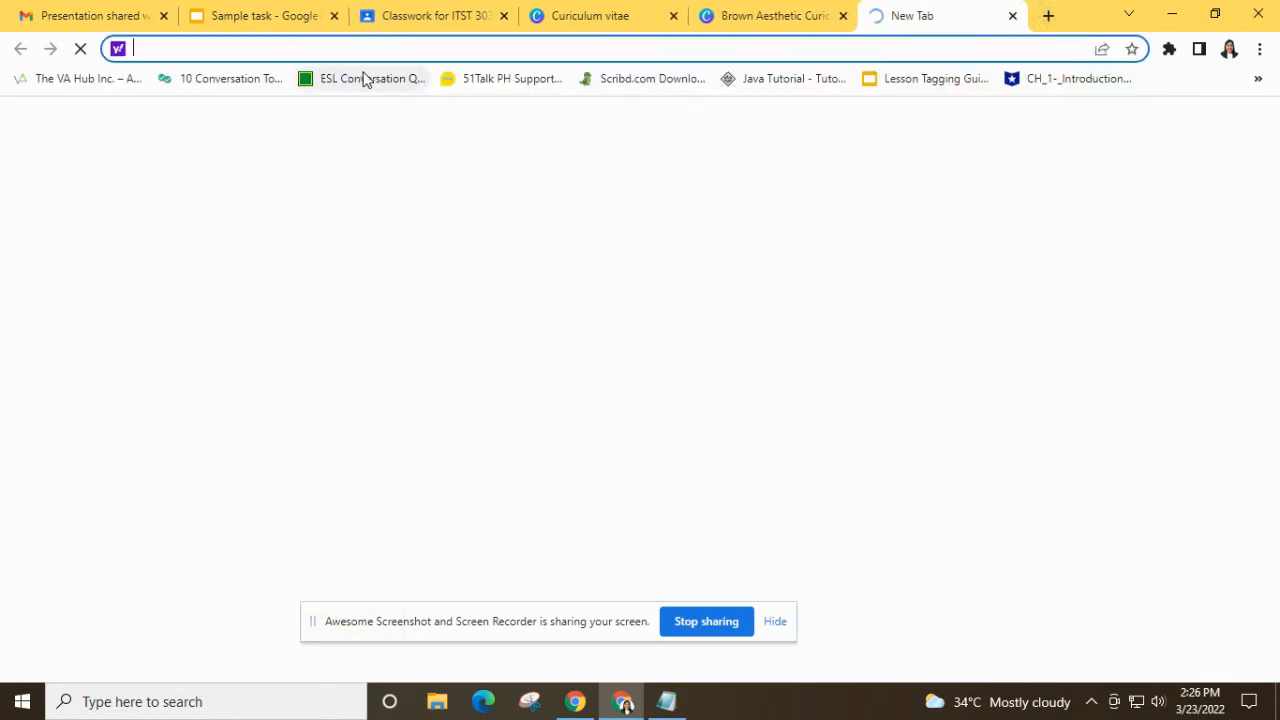
text(pro)
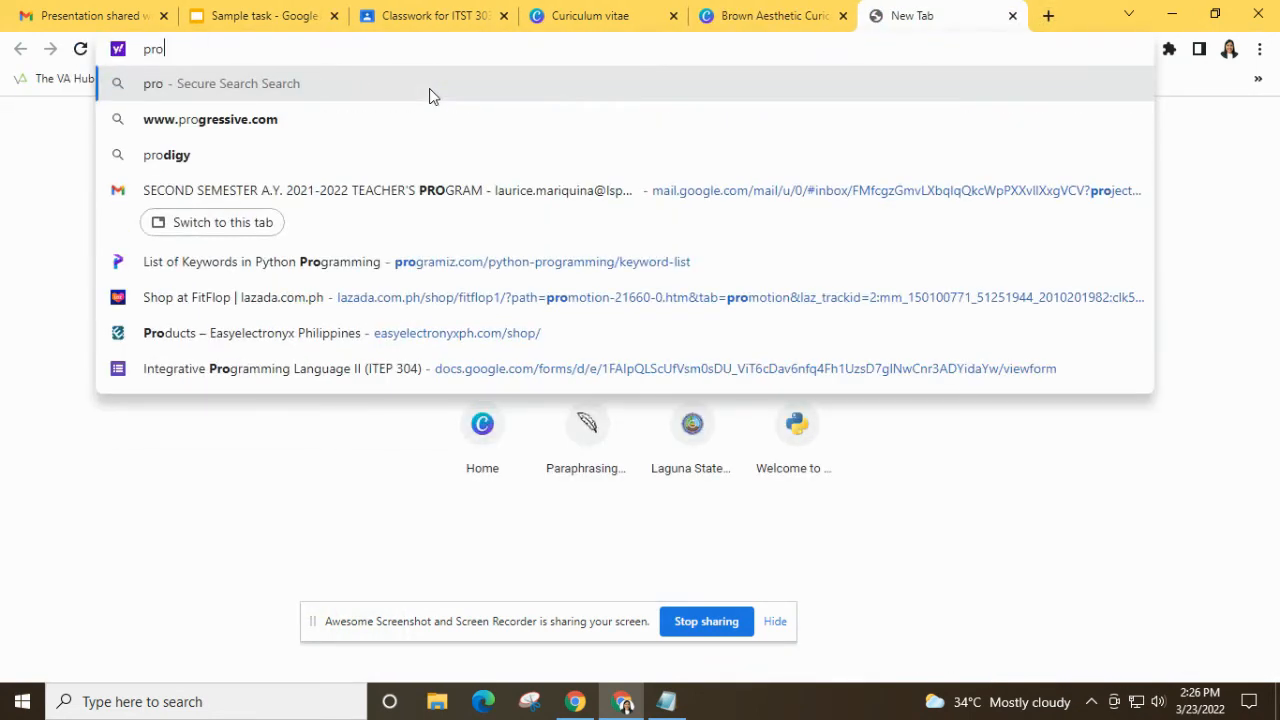
text(fessional)
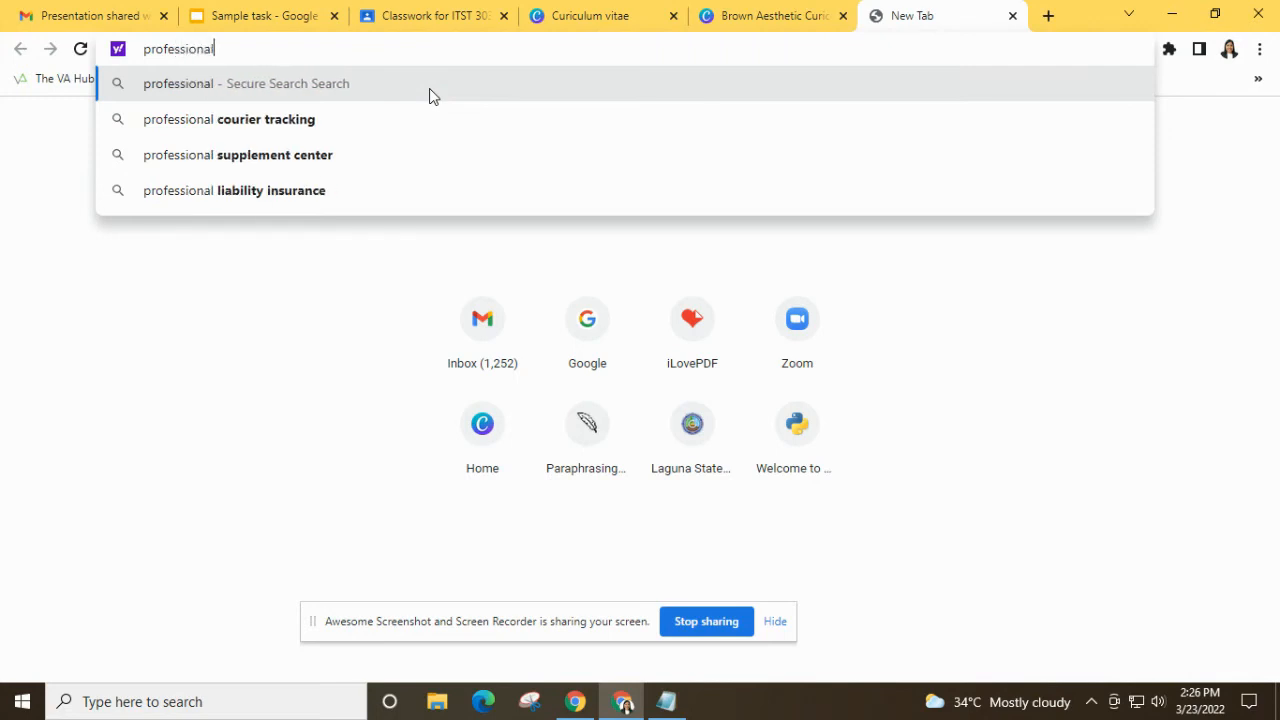
text( image)
key(Return)
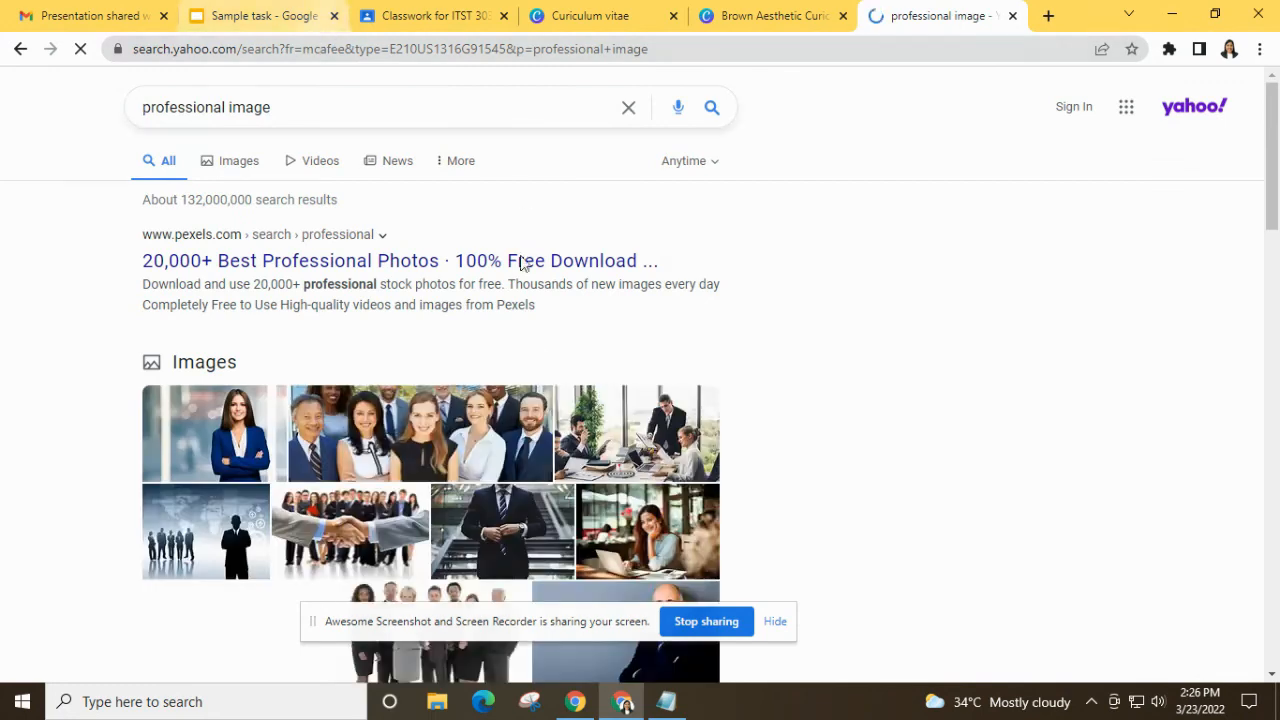
scroll(823, 385, down, 3)
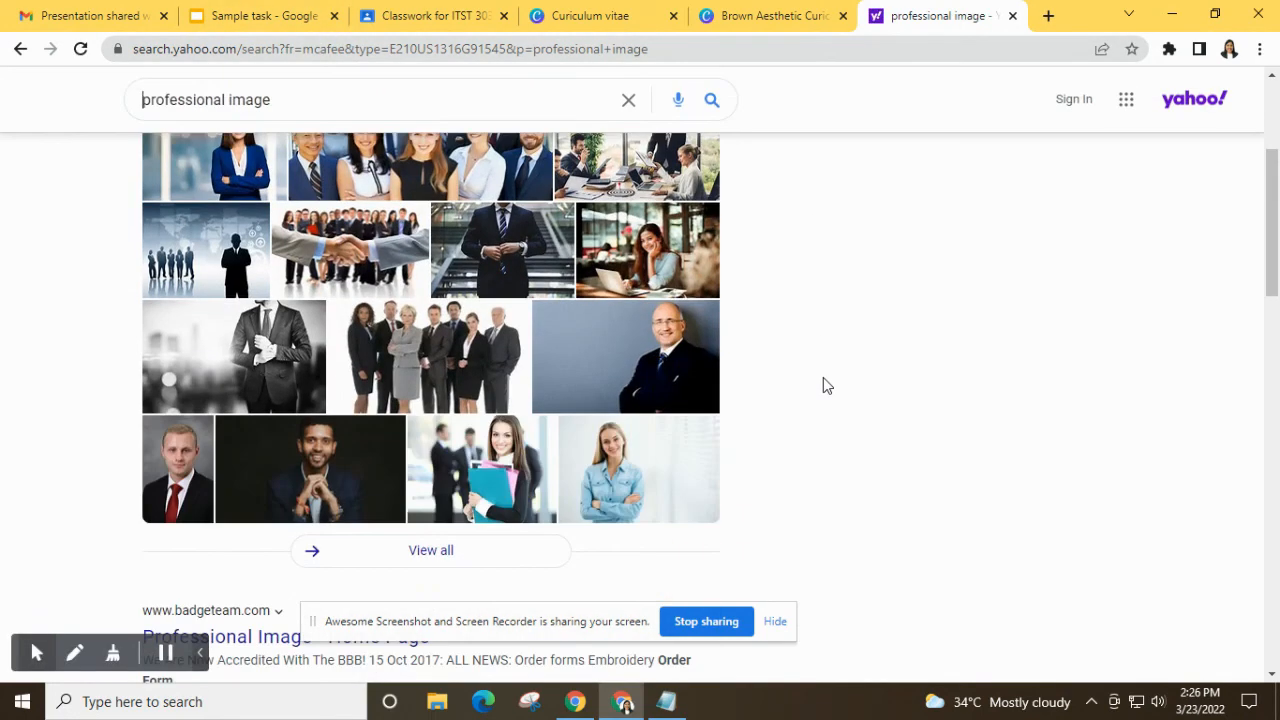
scroll(608, 351, up, 3)
click(212, 166)
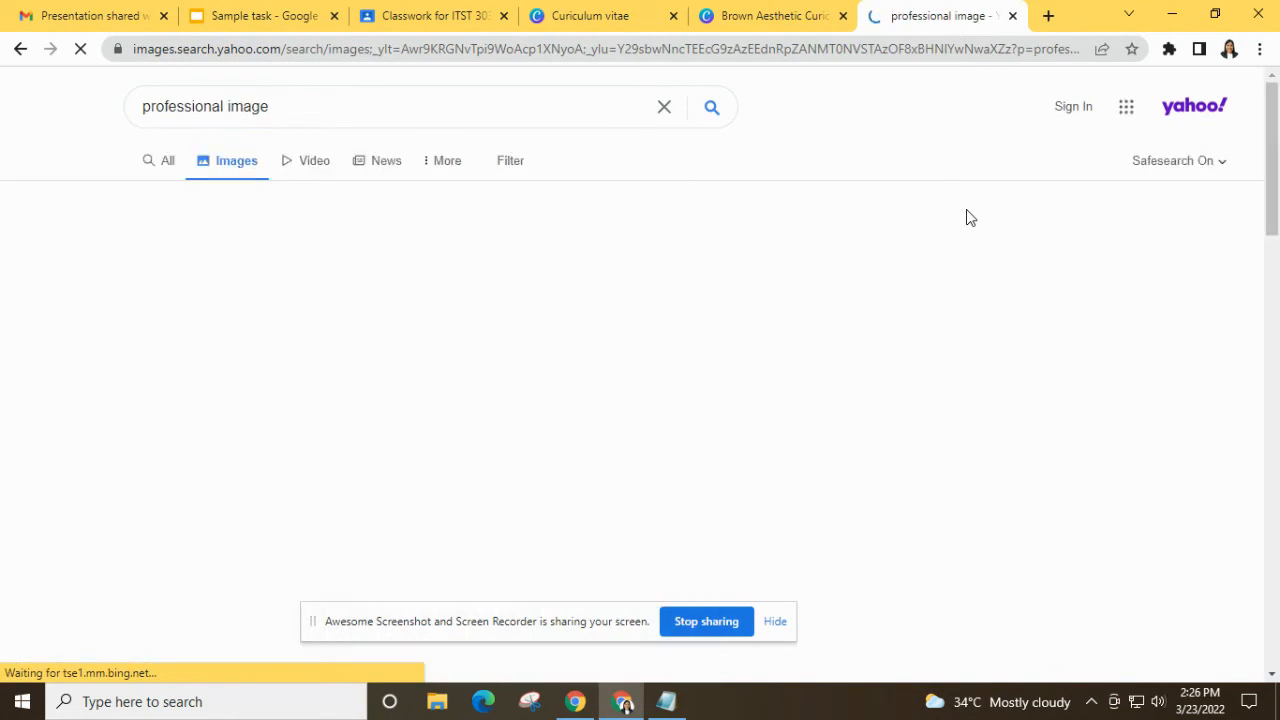
- Browse the image results and open the headshot of the smiling long-haired woman in a grey blazer
scroll(870, 210, down, 2)
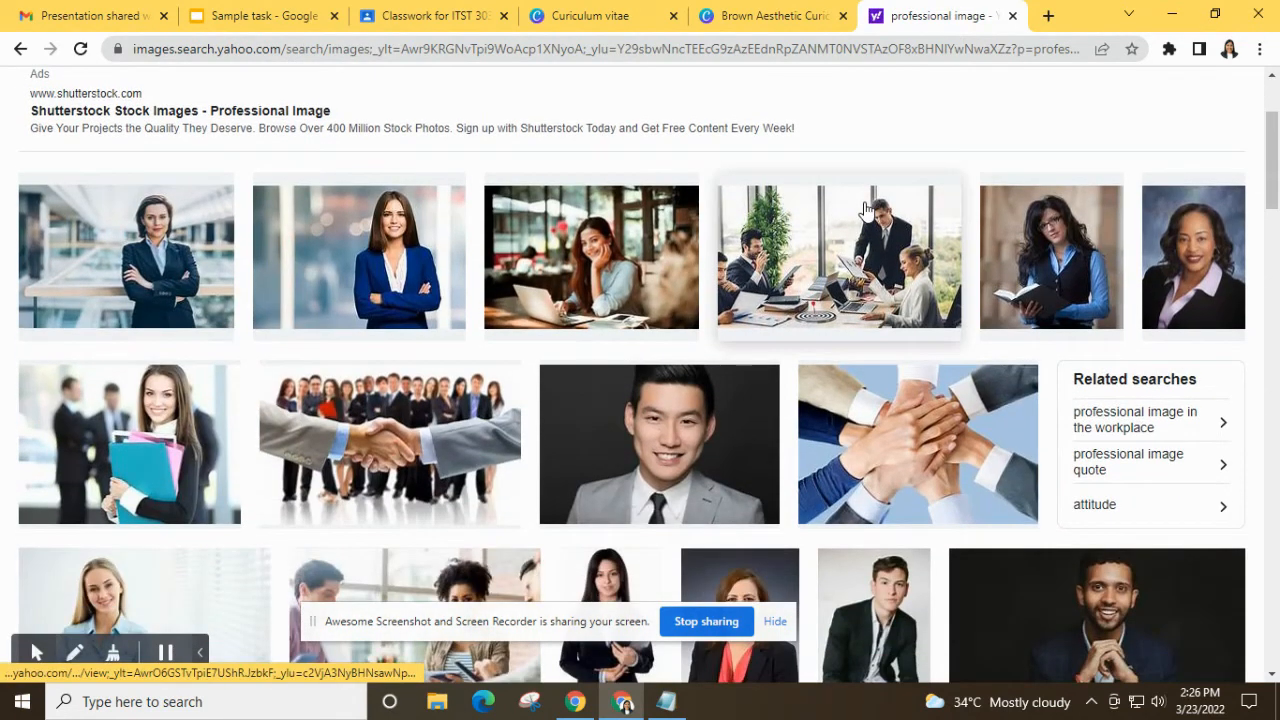
scroll(866, 210, down, 2)
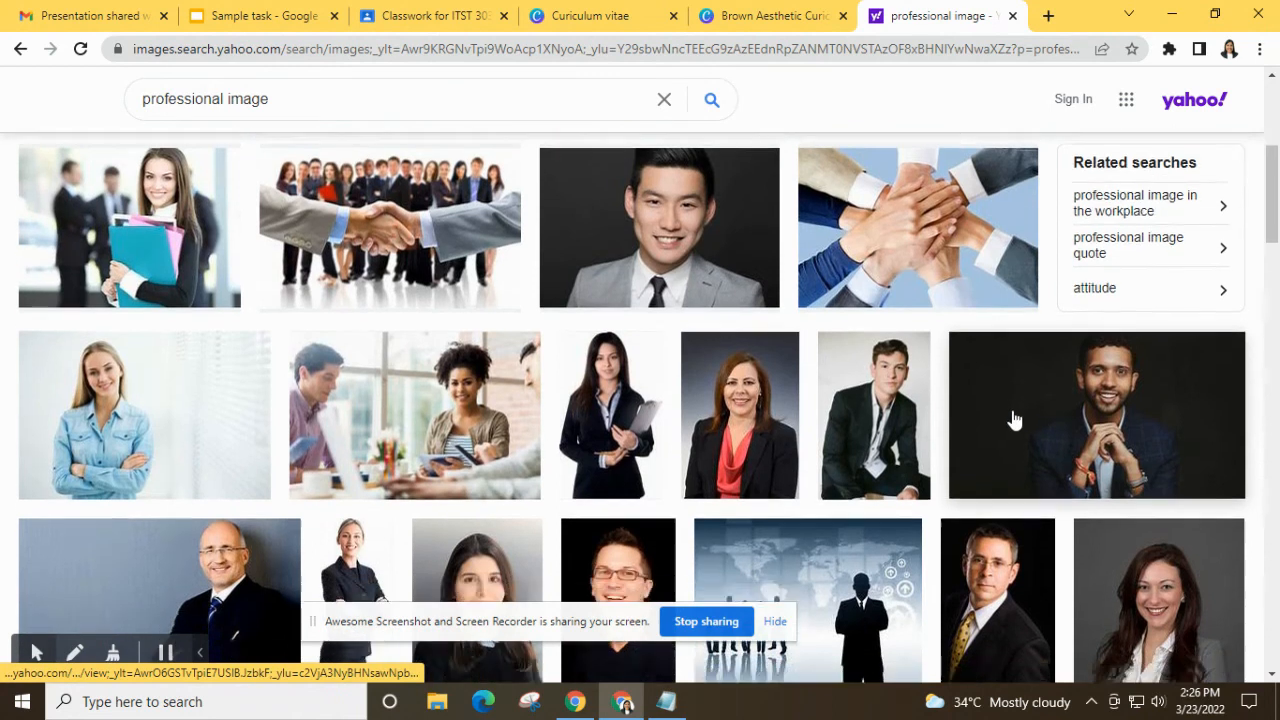
scroll(1013, 420, down, 2)
click(1167, 448)
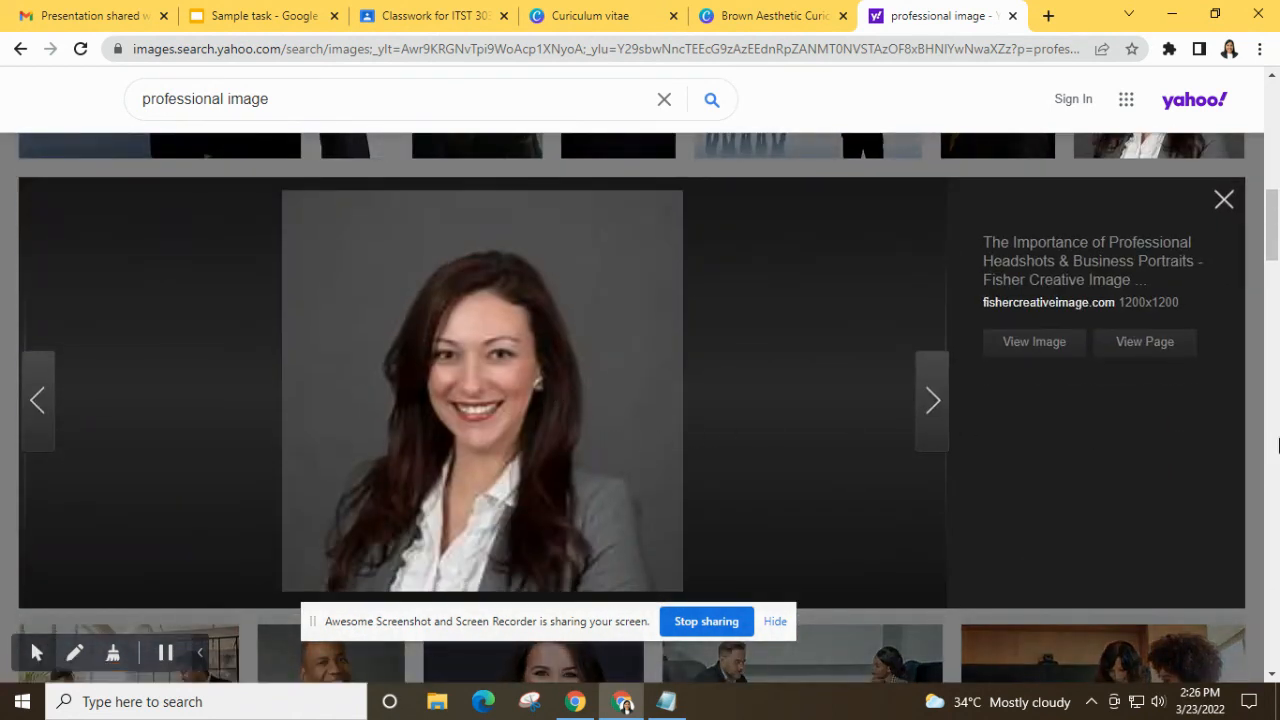
- Save the opened headshot to the Desktop as the JPEG image business-headshot
drag(595, 632, 1062, 625)
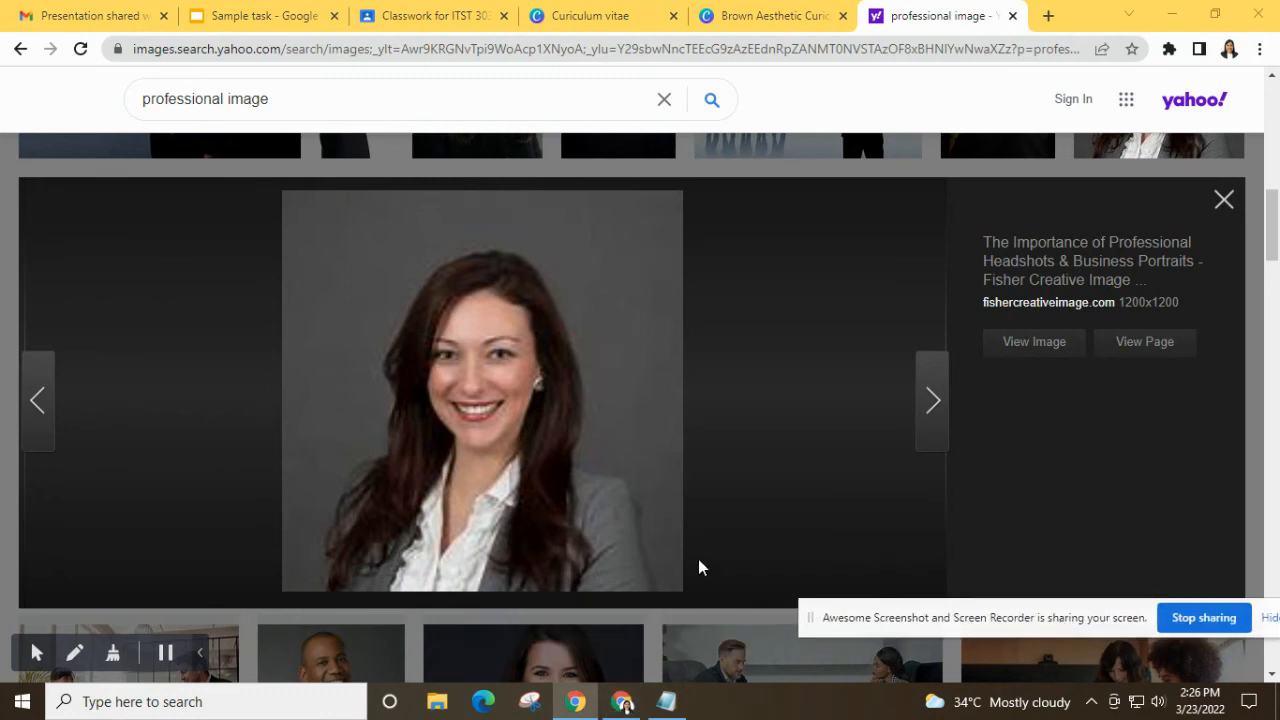
scroll(626, 405, down, 3)
scroll(626, 405, up, 2)
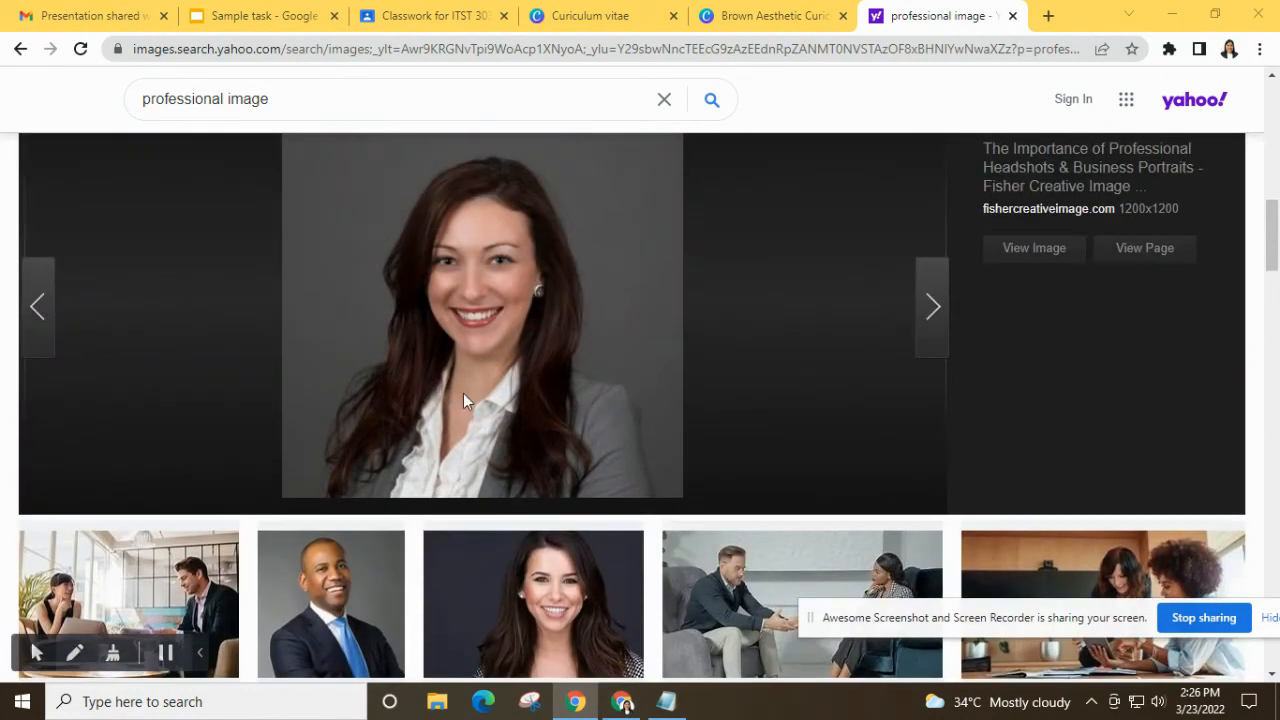
right_click(463, 400)
click(561, 450)
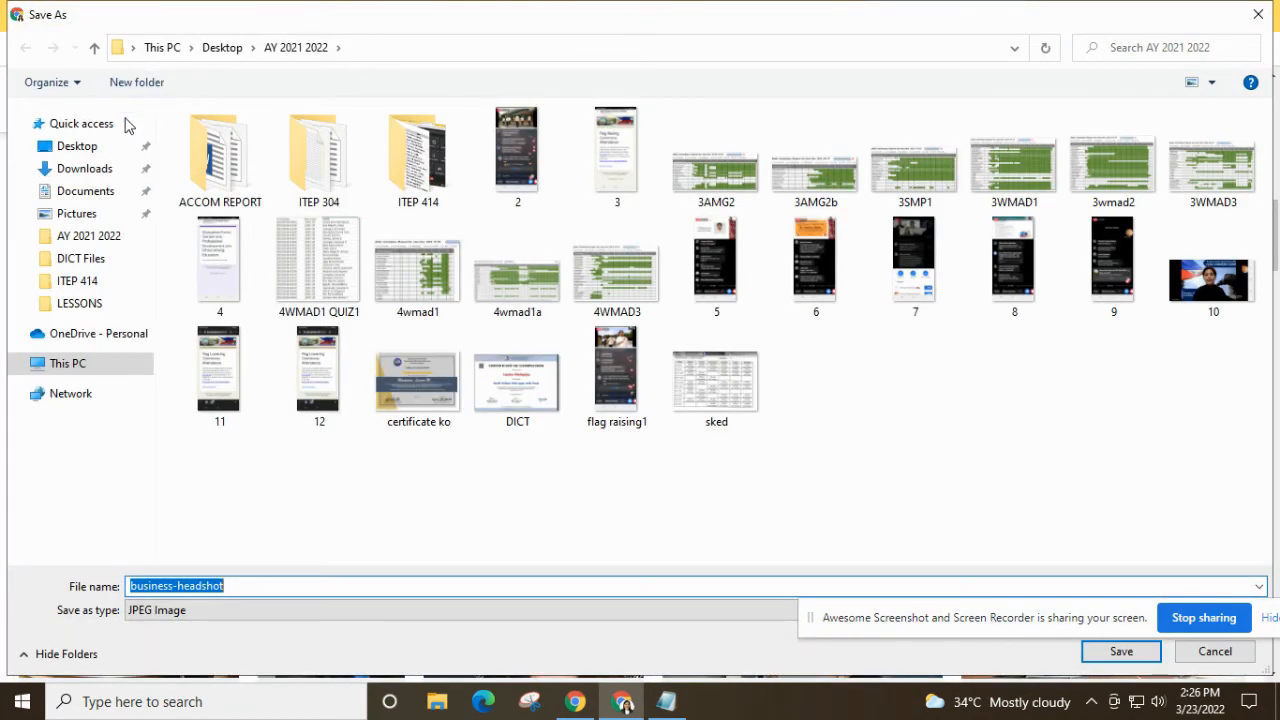
click(88, 147)
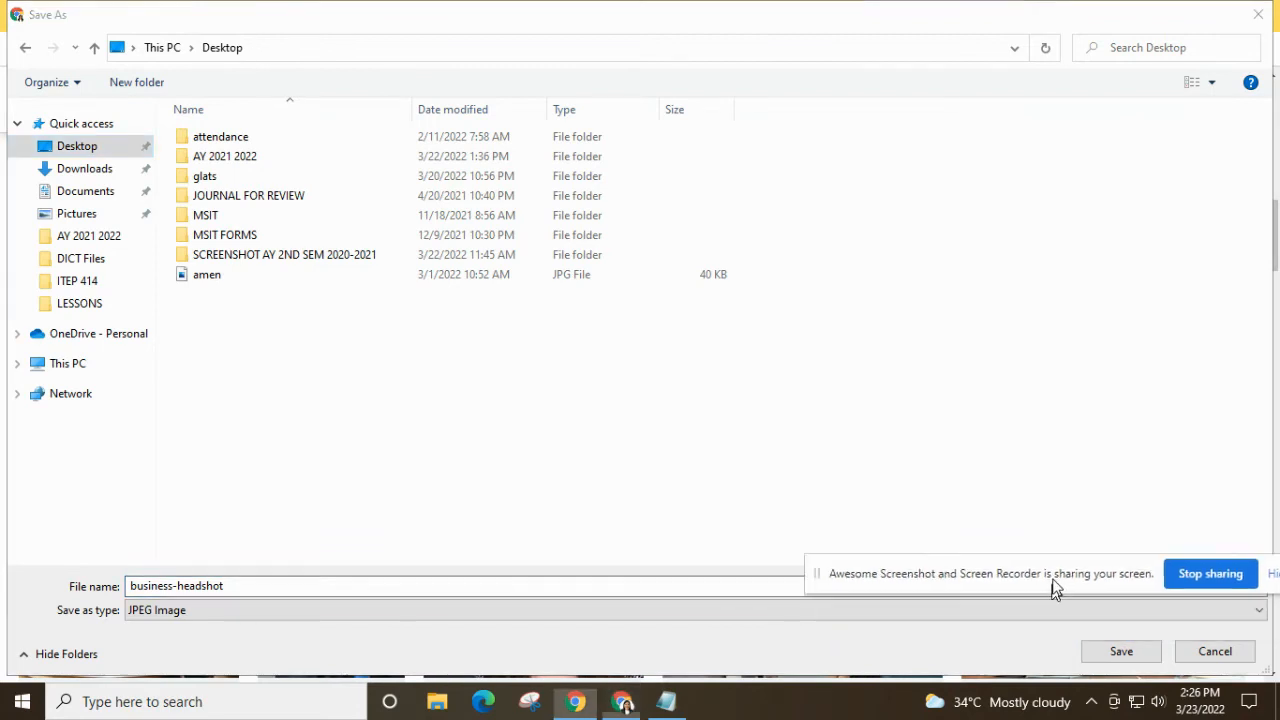
drag(1052, 580, 1052, 470)
click(1128, 655)
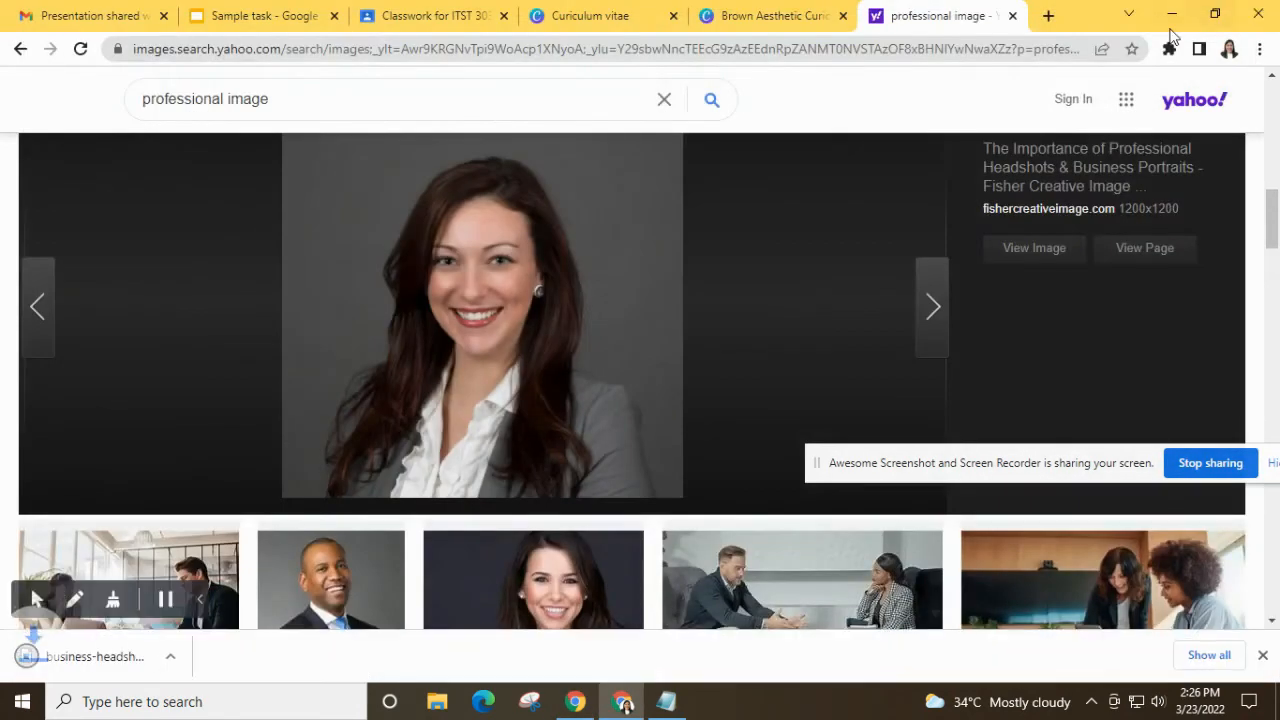
- Switch back to the Canva CV design and upload business-headshot from the Desktop
click(752, 16)
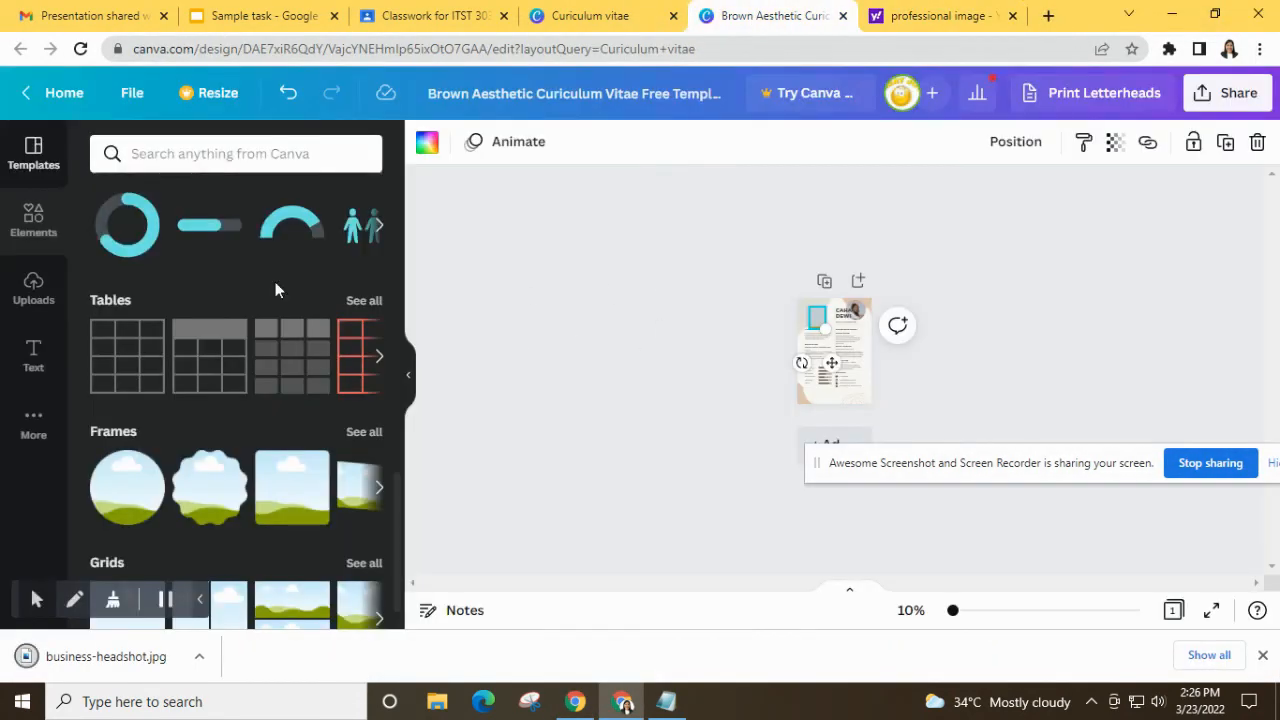
click(36, 291)
click(234, 205)
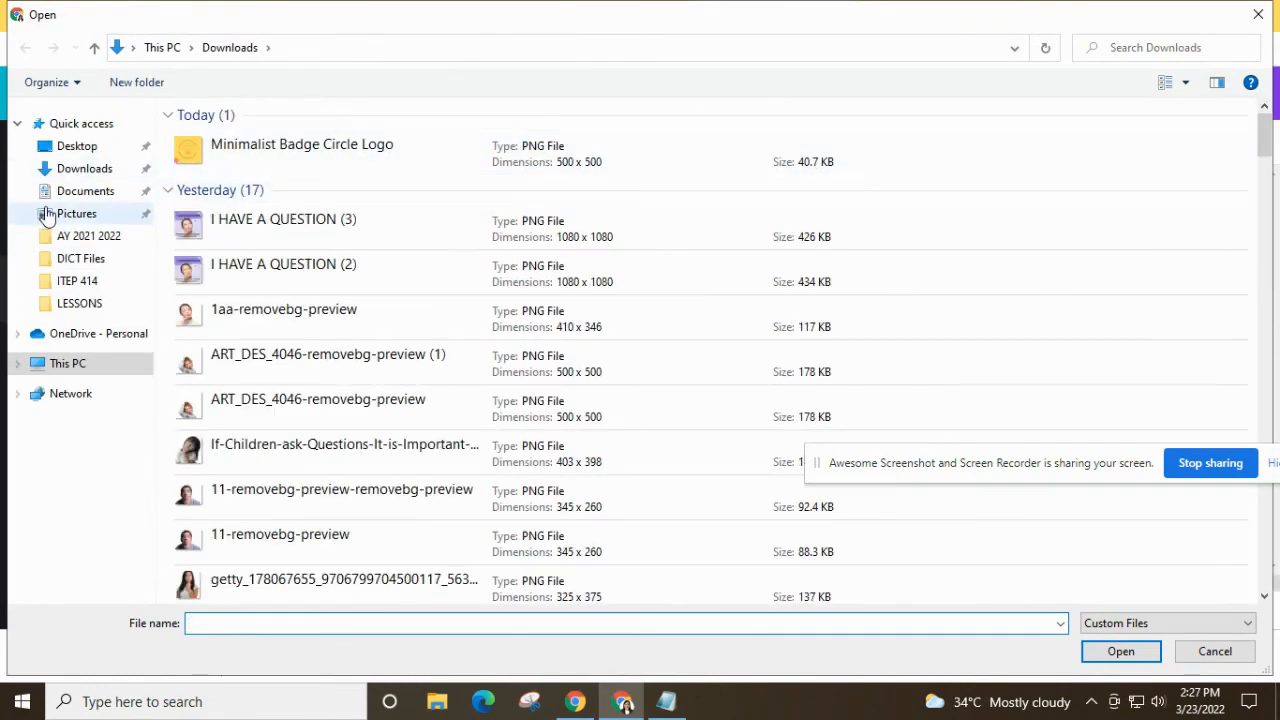
click(73, 152)
click(252, 298)
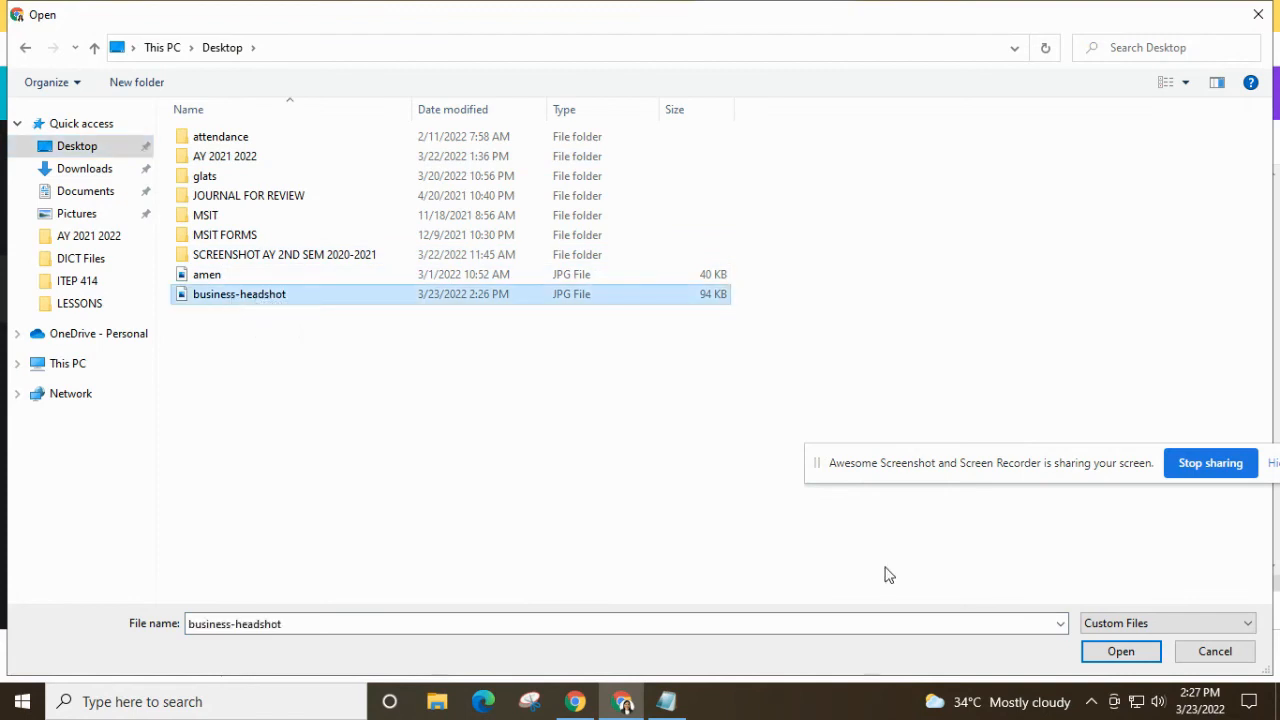
click(1110, 655)
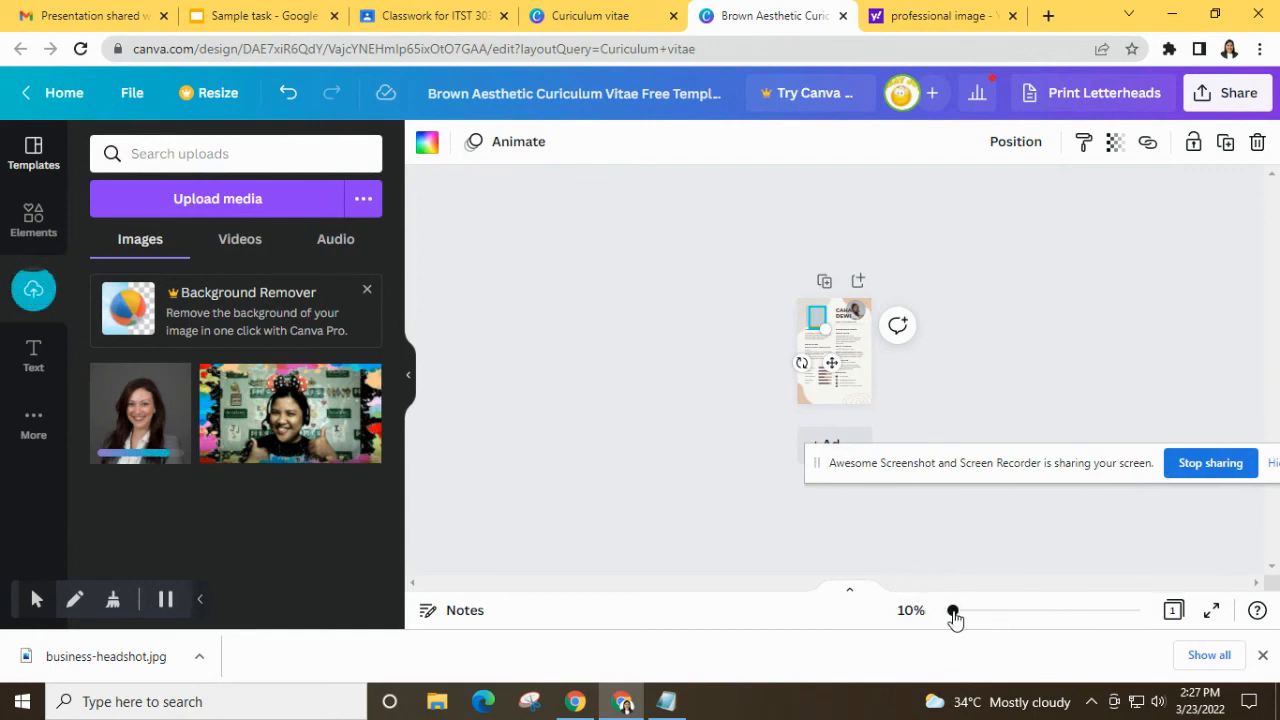
drag(952, 618, 972, 620)
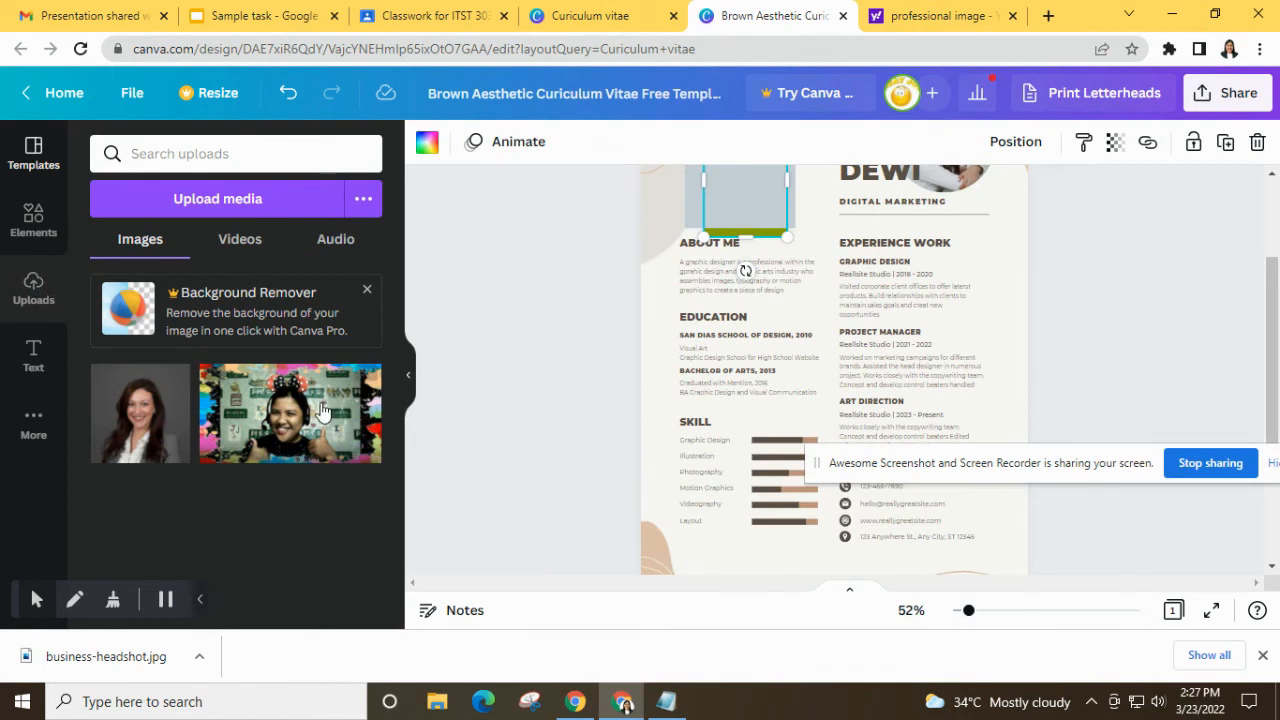
- Move the grey-blue square out from behind the image grid and fill the grid with the uploaded business-headshot
scroll(875, 329, up, 2)
drag(774, 319, 908, 350)
click(764, 338)
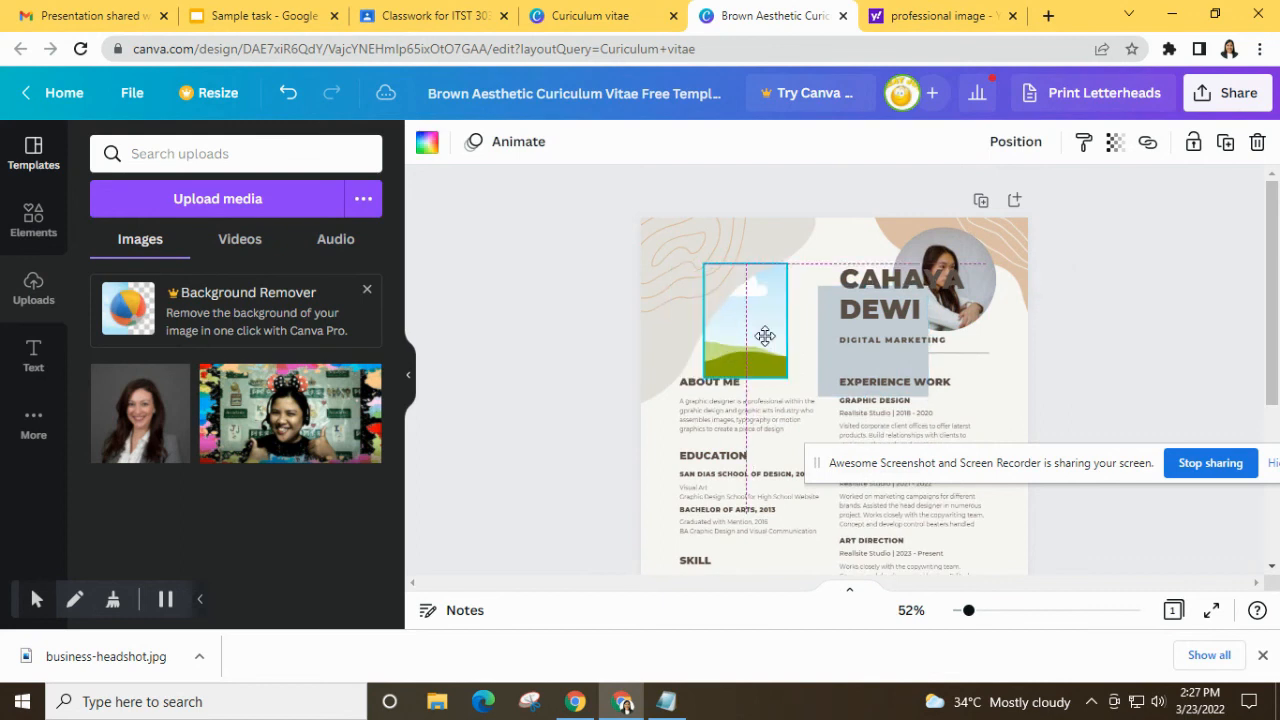
drag(137, 424, 697, 293)
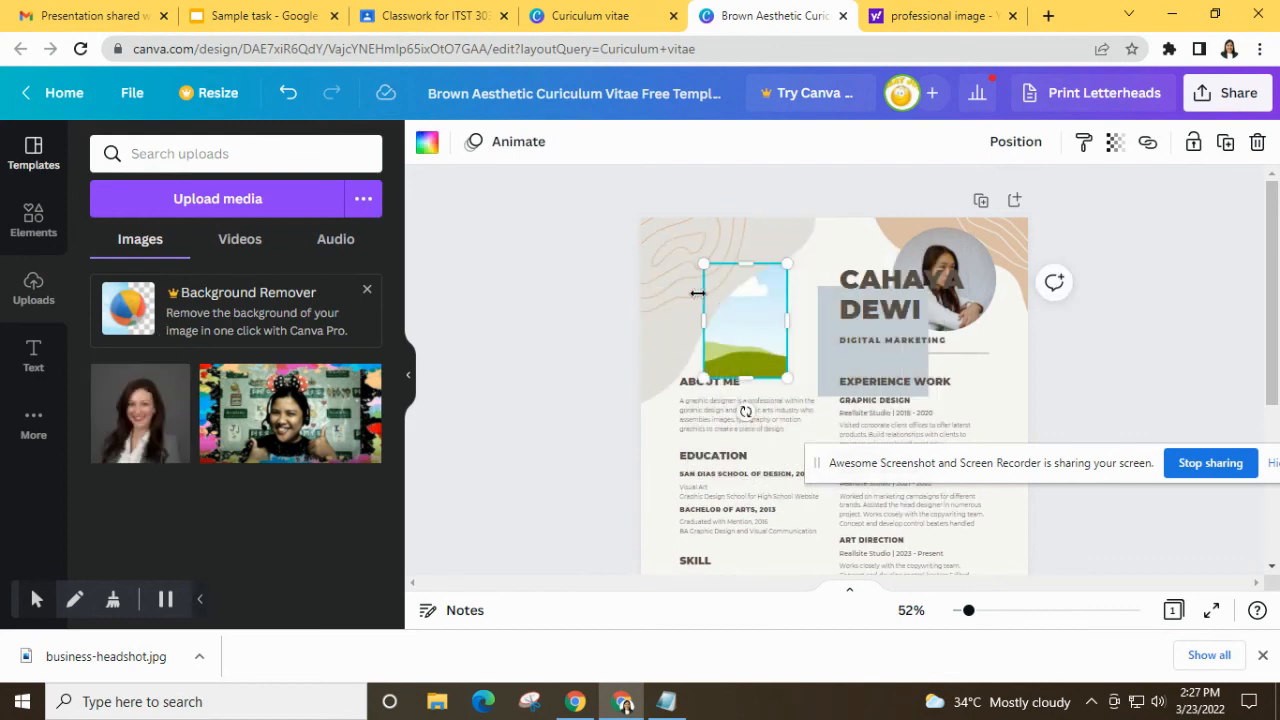
click(749, 320)
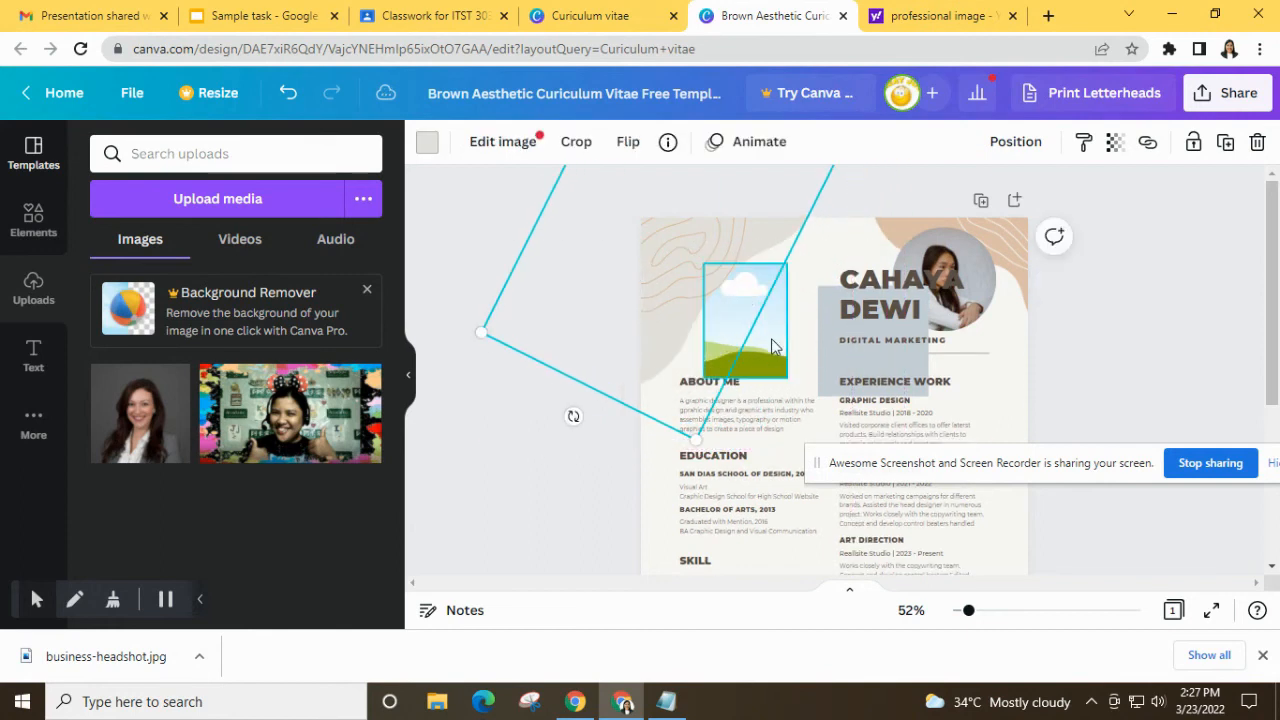
click(778, 335)
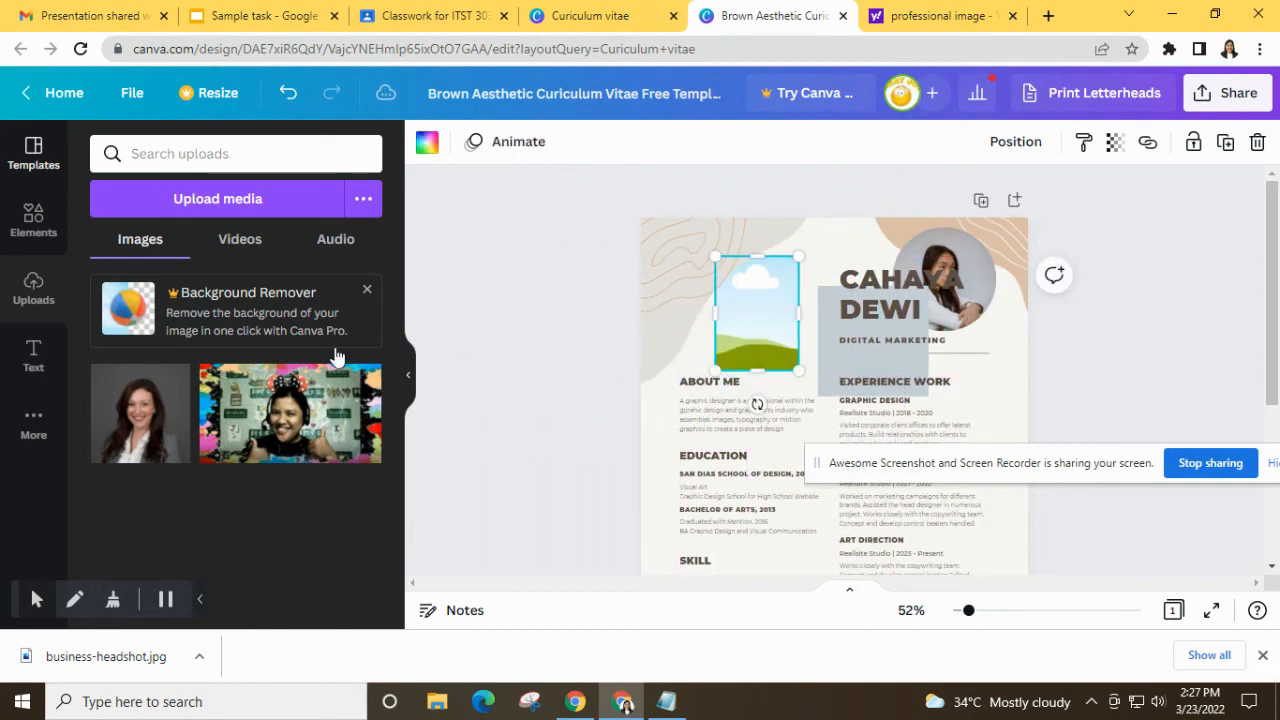
drag(100, 378, 737, 344)
- Shift the decorative grey shape toward the page's upper-left corner and place the rectangular headshot directly above ABOUT ME
drag(695, 252, 663, 231)
drag(744, 239, 651, 223)
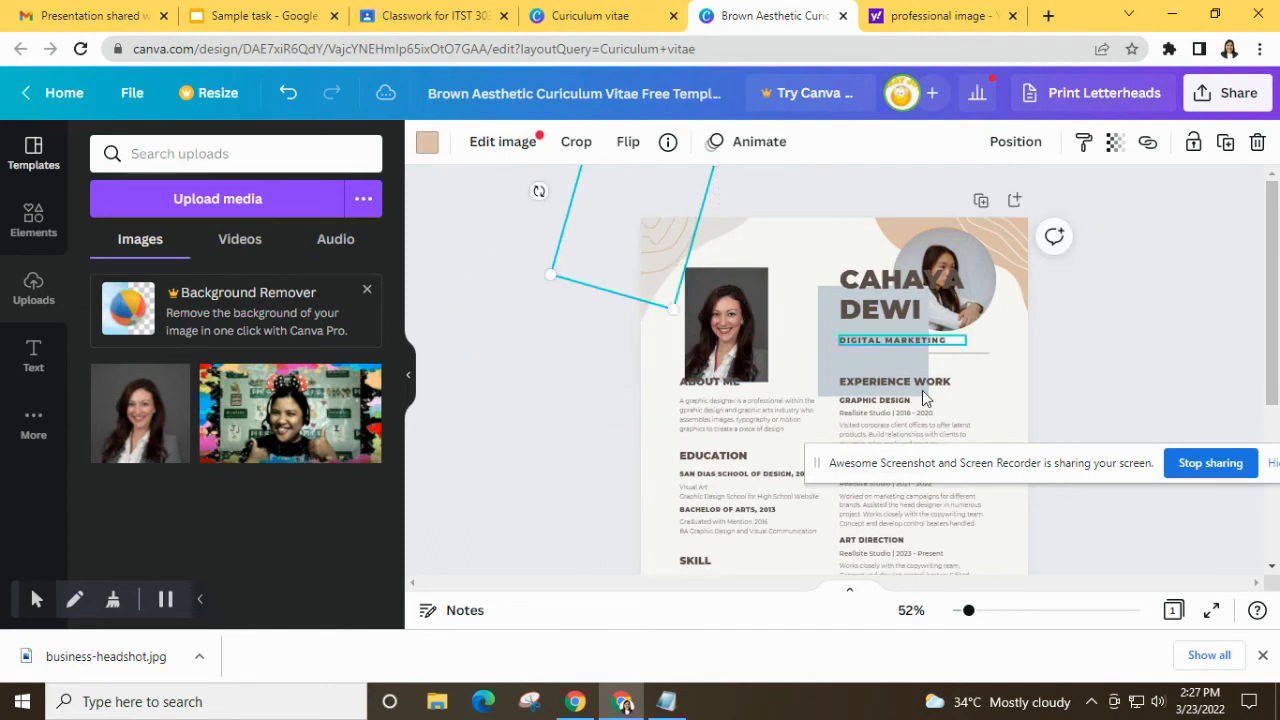
mouse_move(1005, 480)
mouse_down()
mouse_move(372, 418)
mouse_move(387, 426)
mouse_up()
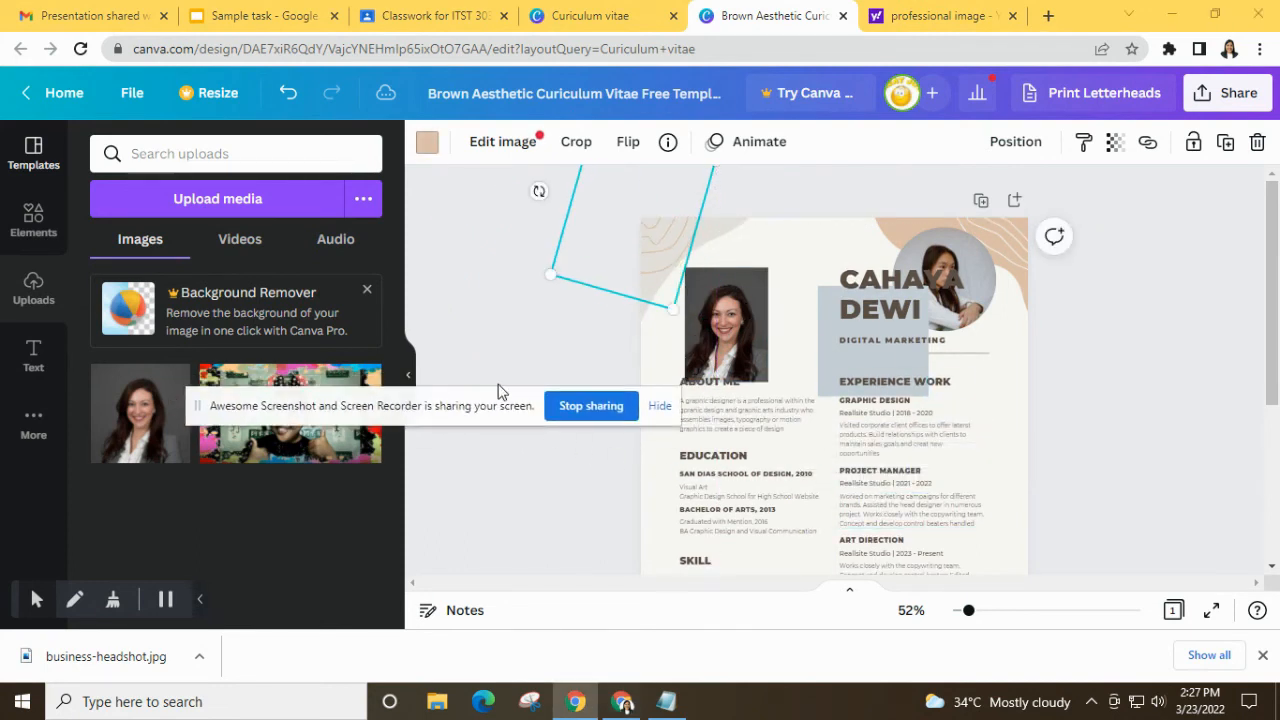
drag(500, 390, 436, 389)
drag(728, 333, 728, 335)
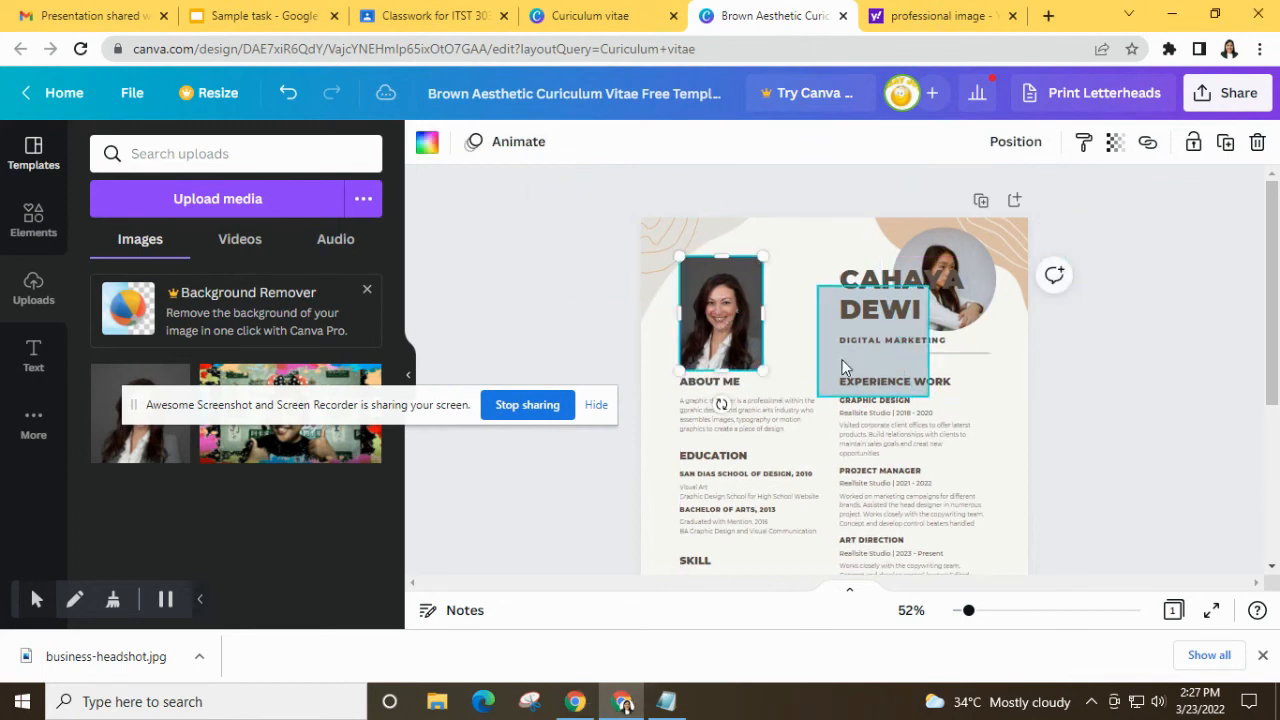
- Delete the grey-blue square and nudge the rectangular headshot slightly to the right above ABOUT ME
drag(832, 355, 752, 306)
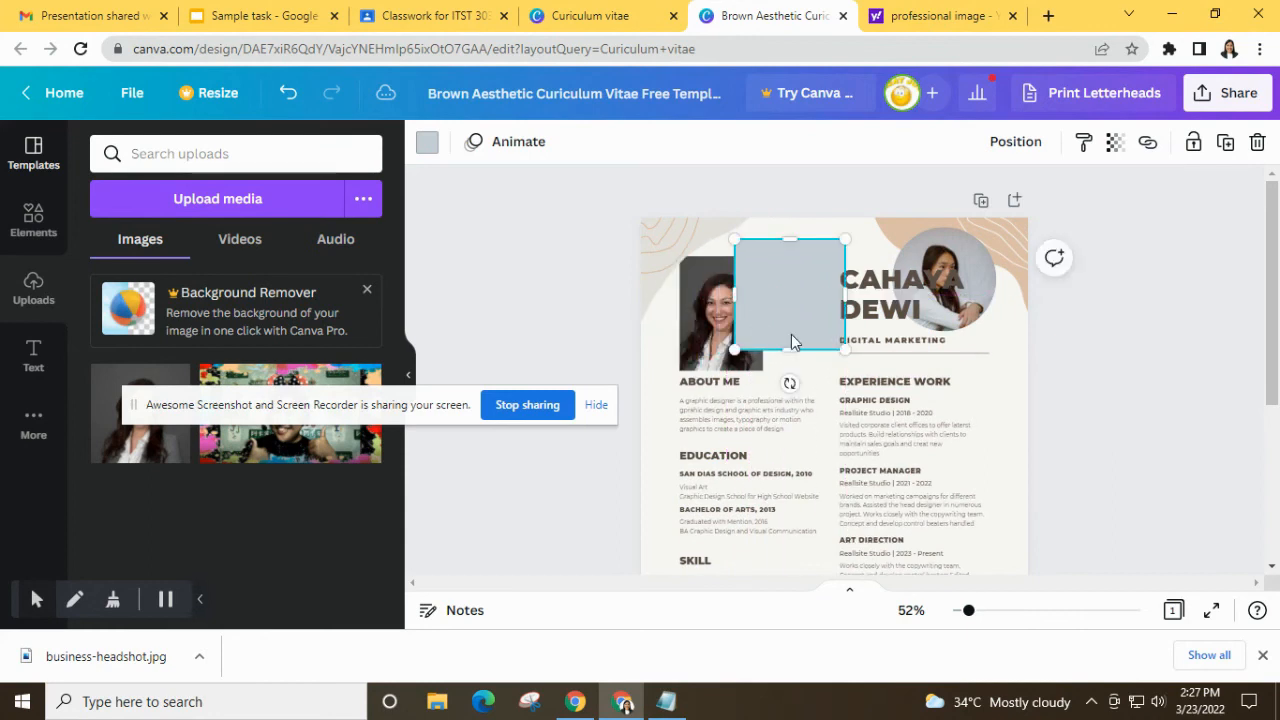
key(Delete)
drag(734, 333, 748, 333)
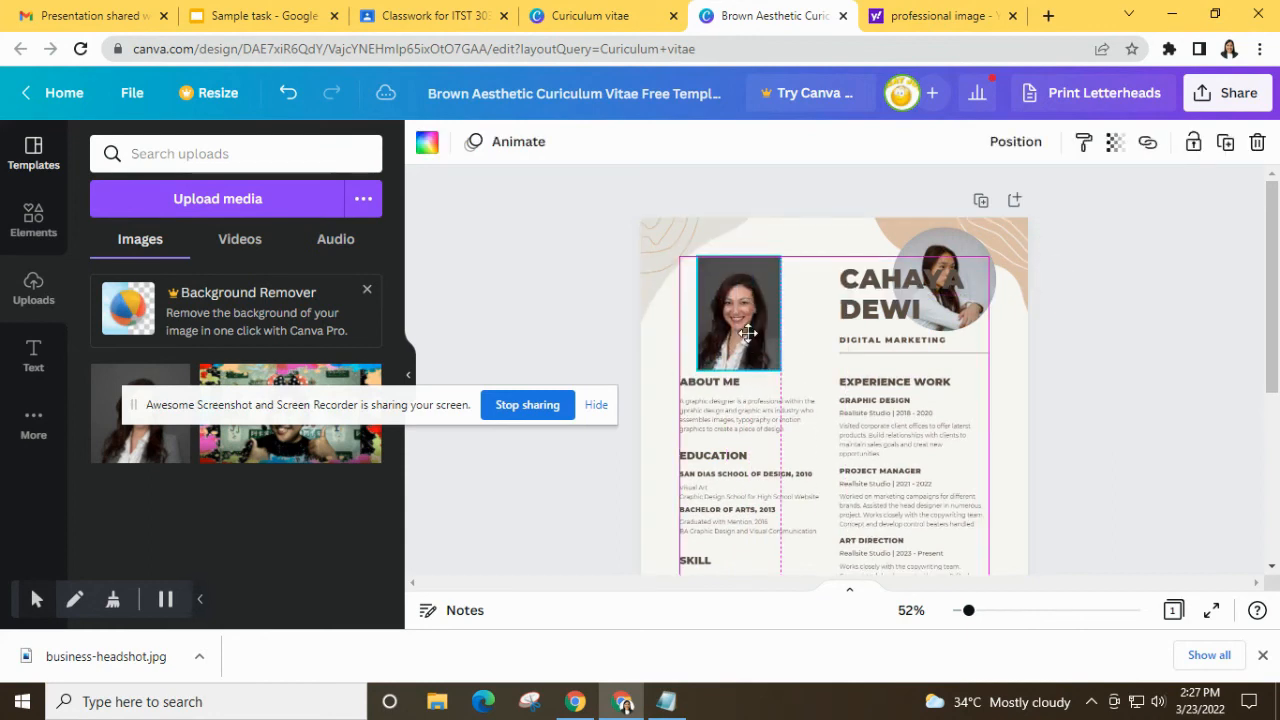
- Delete the template's circular portrait beside the name heading together with its empty frame
click(958, 226)
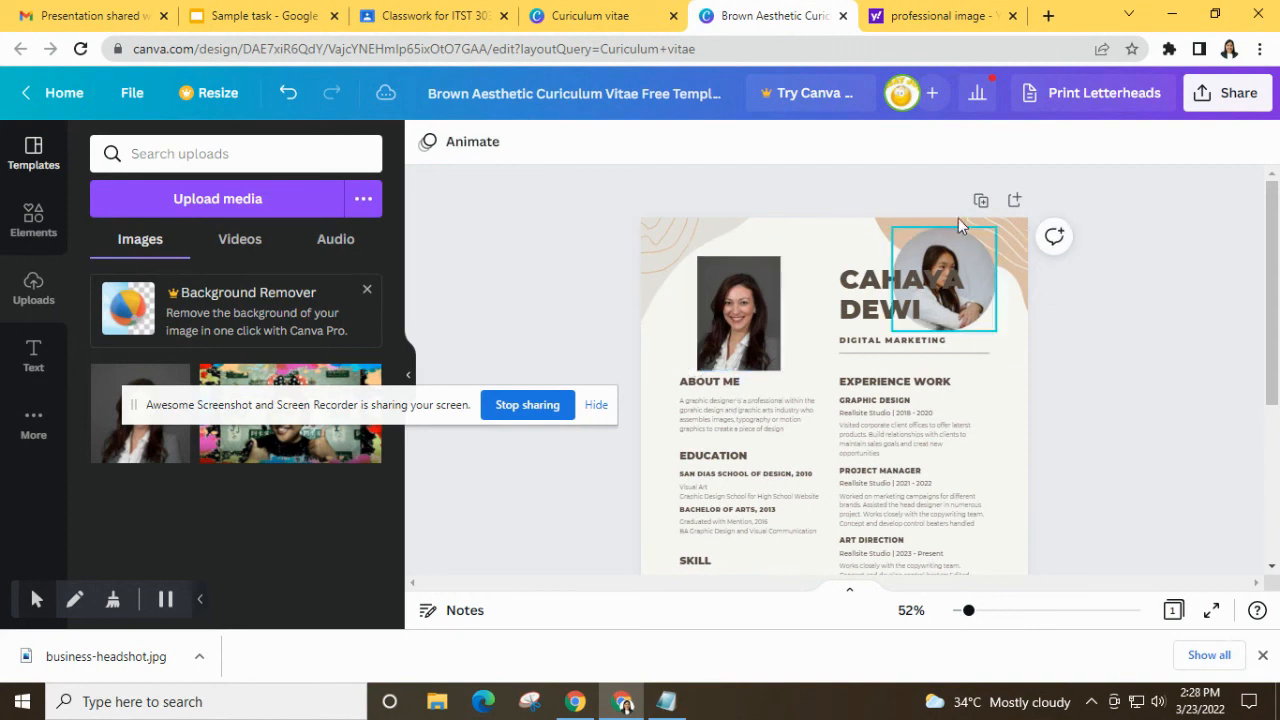
click(953, 268)
key(Delete)
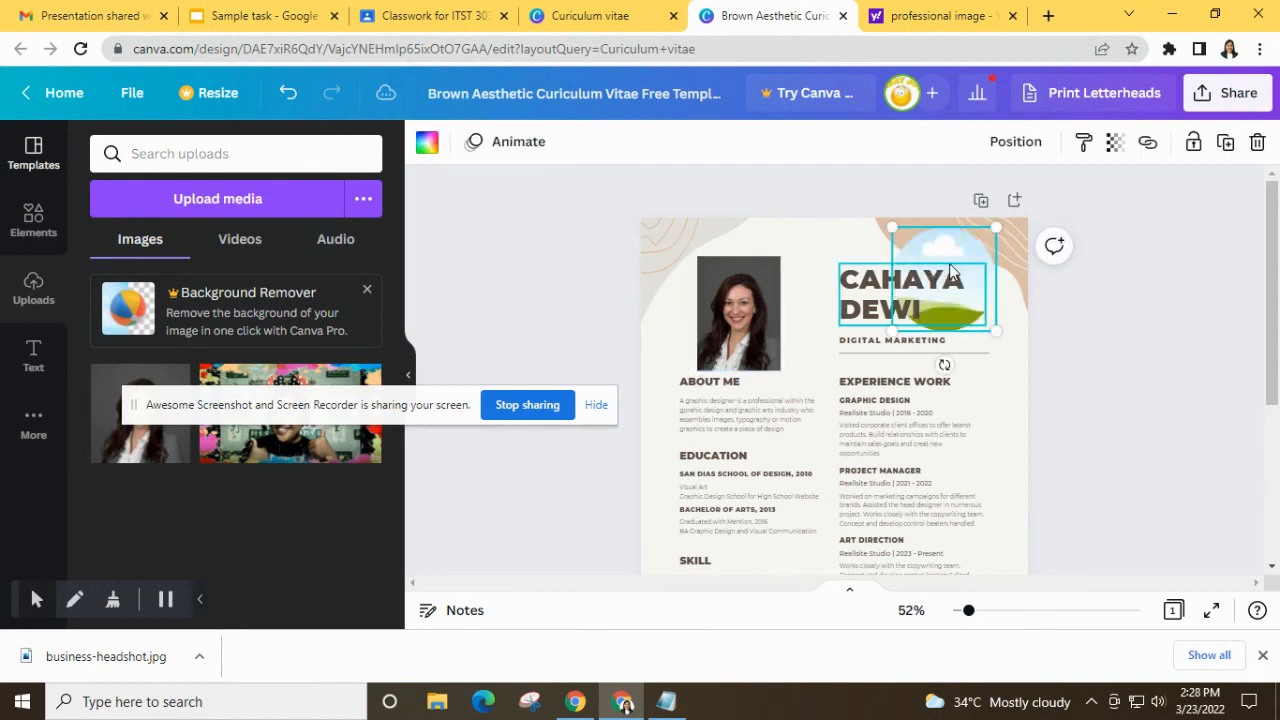
drag(965, 248, 794, 237)
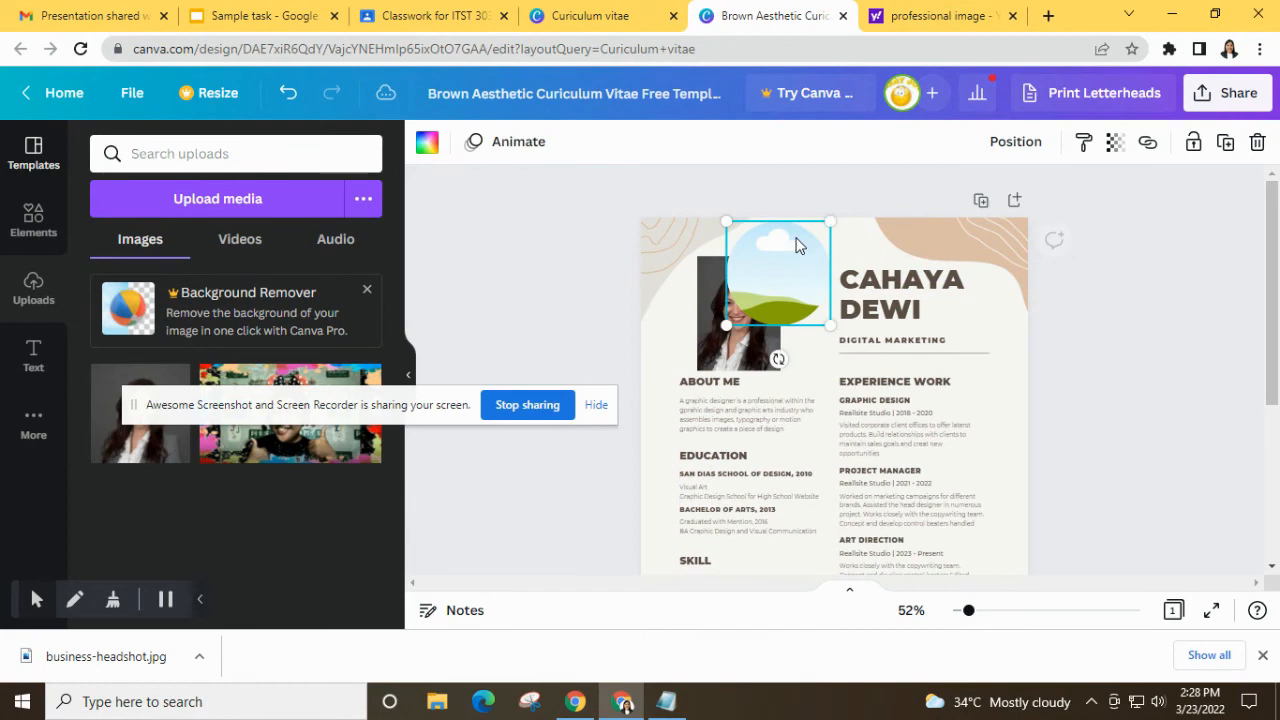
key(Delete)
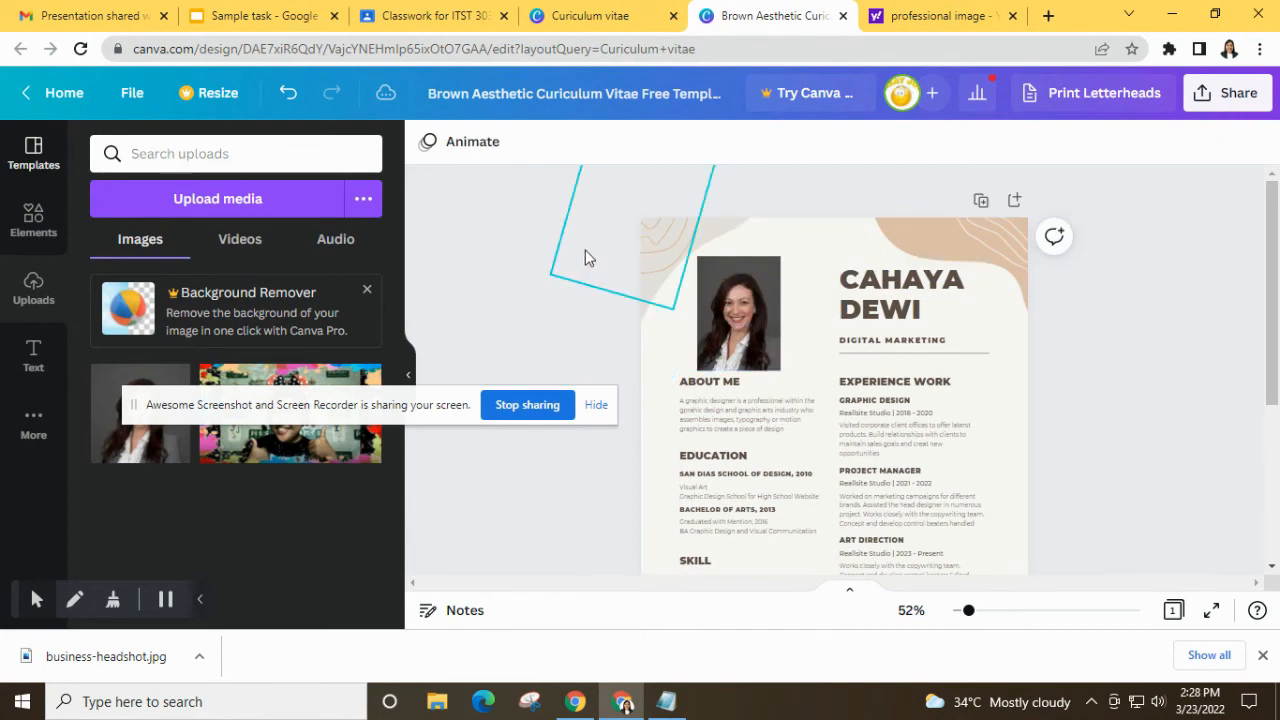
- Add a circle shape from the Lines & Shapes elements over the name heading and work experience section
click(34, 220)
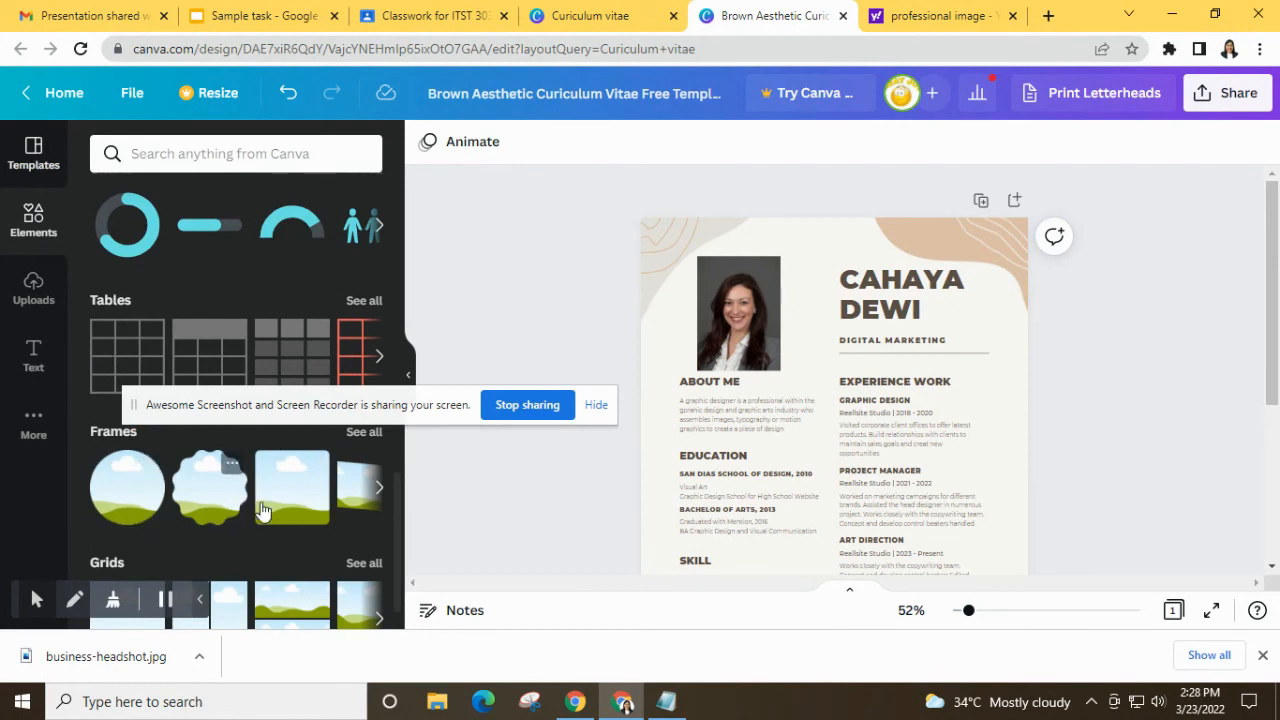
scroll(280, 485, down, 1)
scroll(215, 315, up, 10)
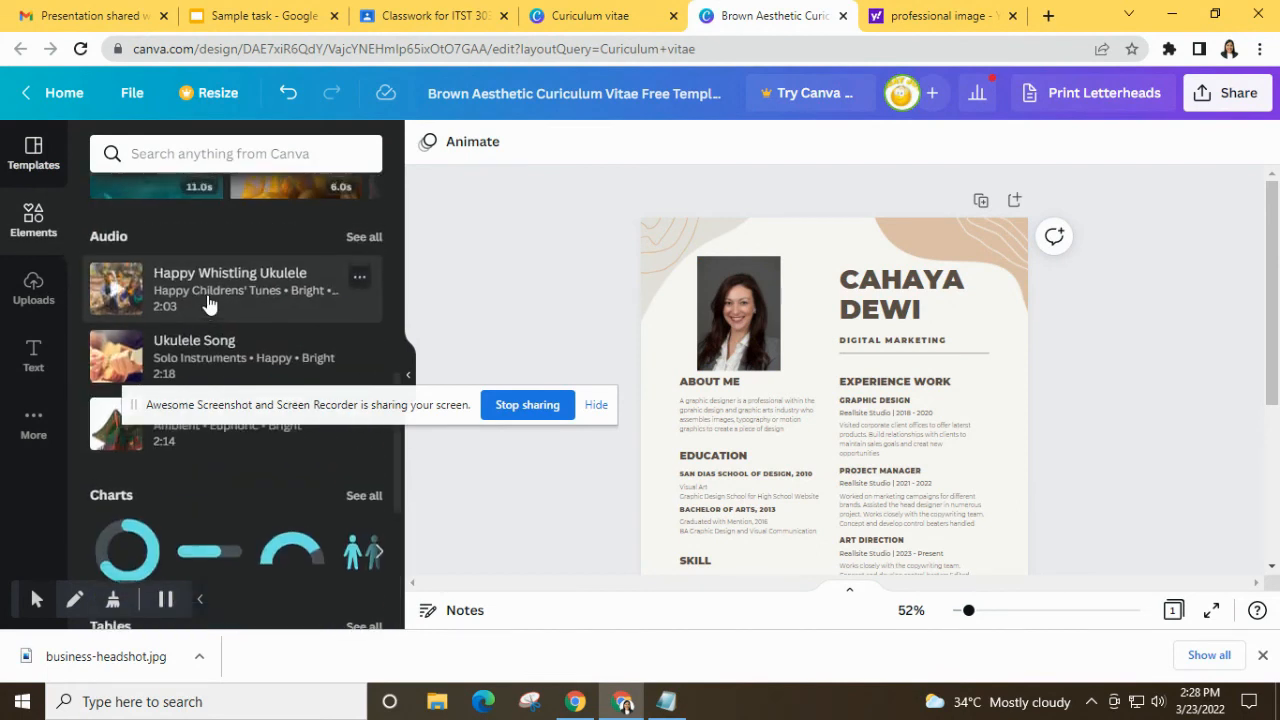
drag(110, 440, 923, 405)
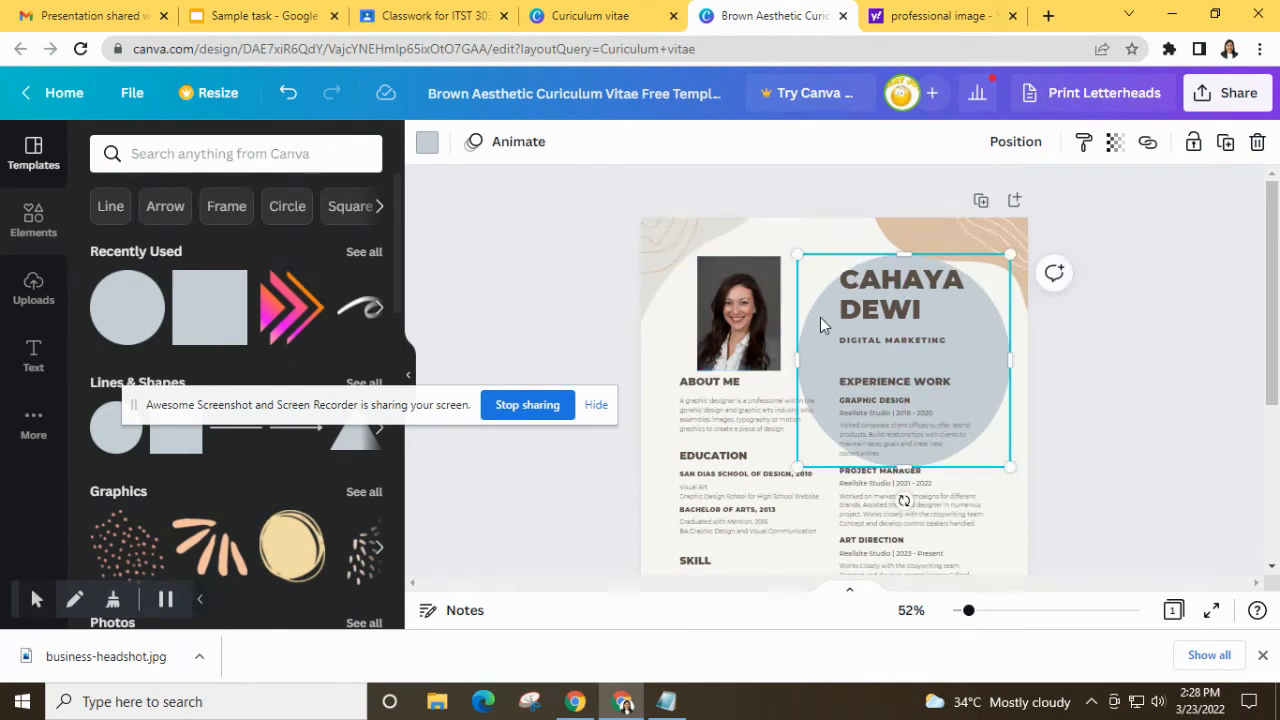
- Shift the circle slightly to the right and set its fill color to Pink #ff66c4
click(427, 145)
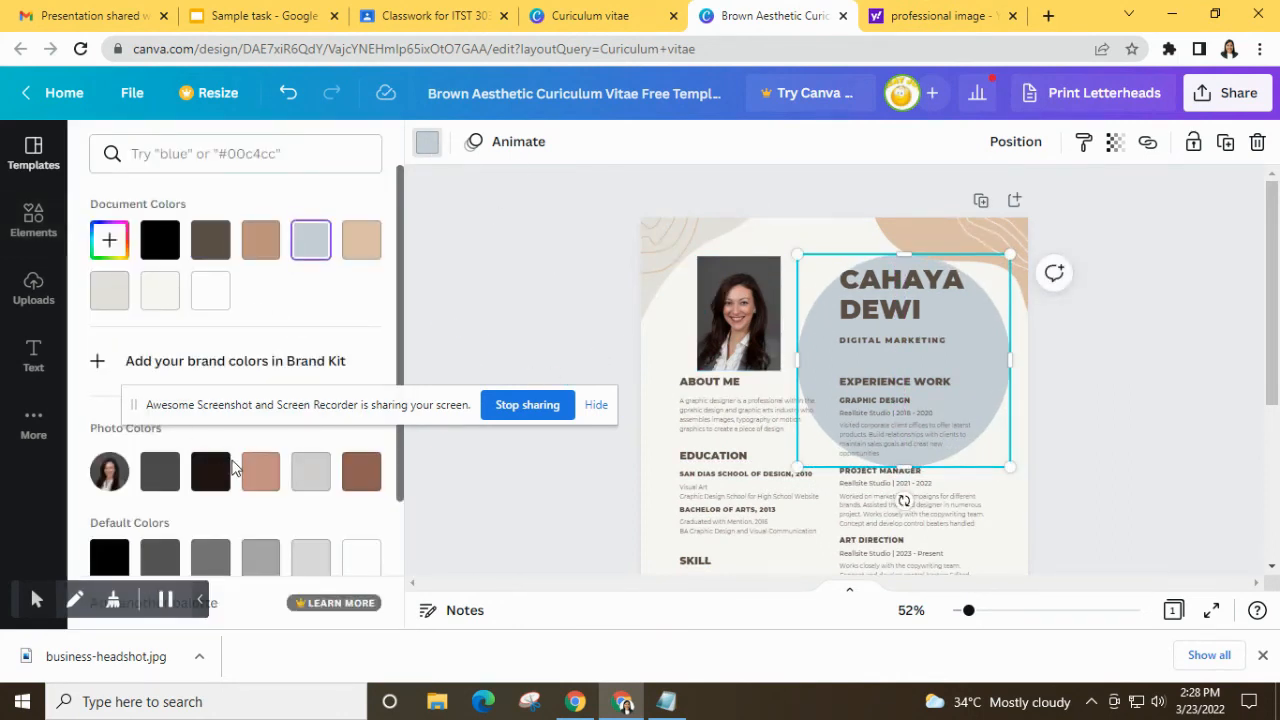
scroll(233, 468, down, 3)
click(255, 475)
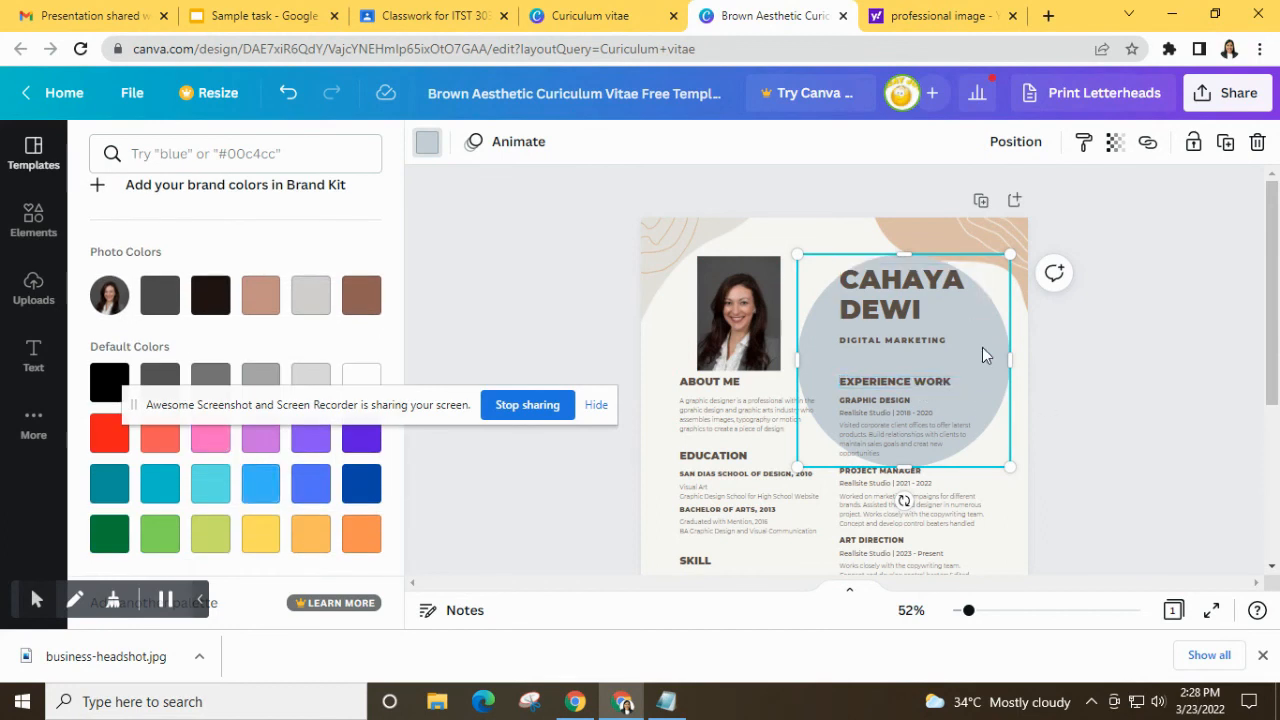
drag(982, 348, 1003, 355)
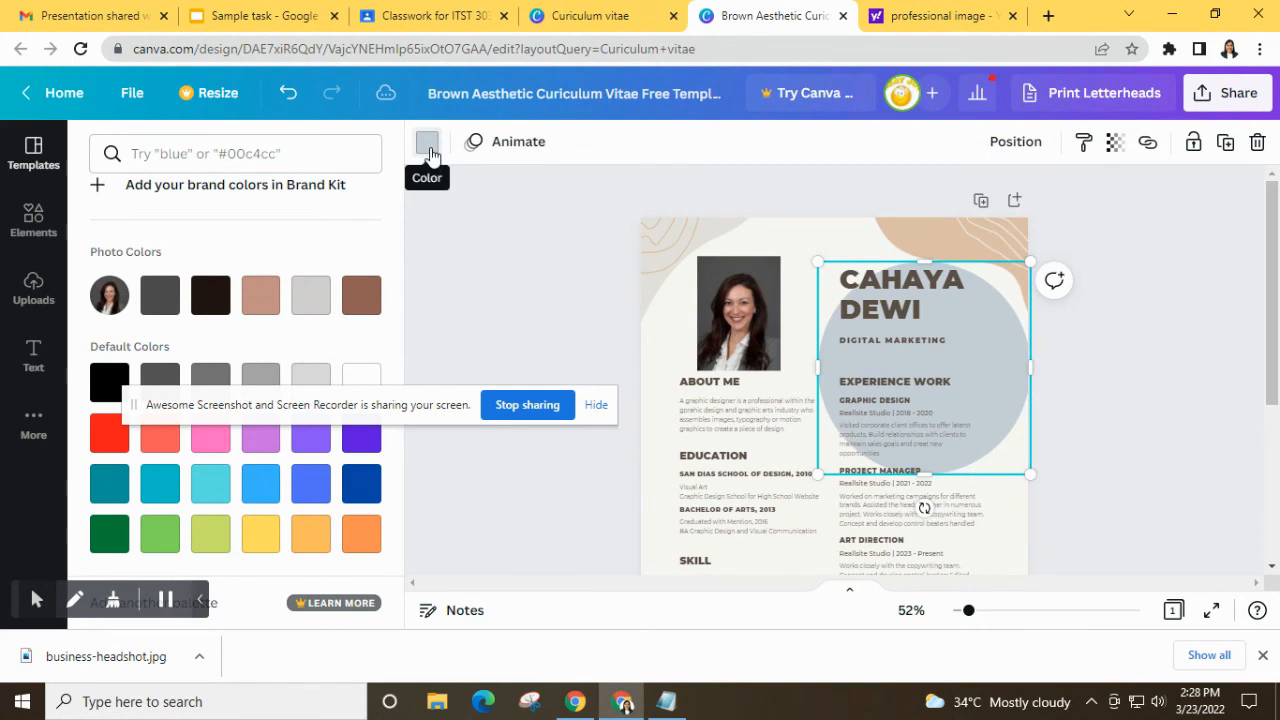
click(428, 148)
click(428, 145)
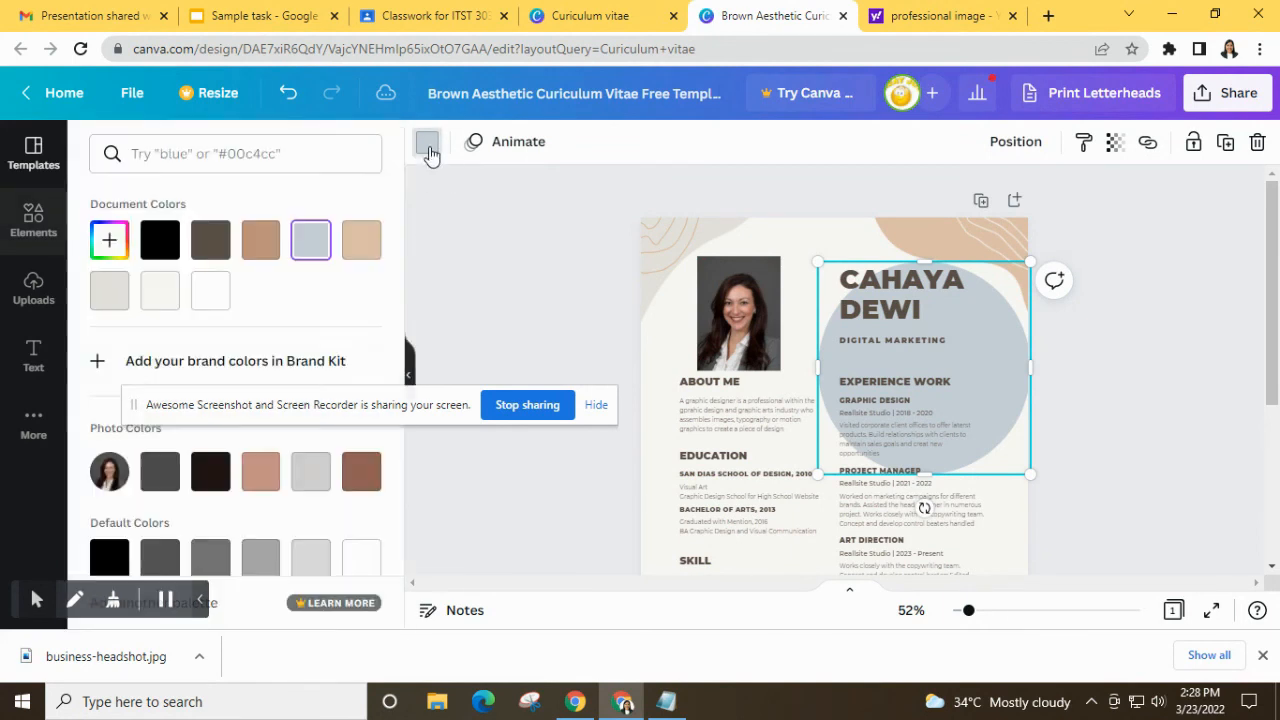
scroll(300, 466, down, 3)
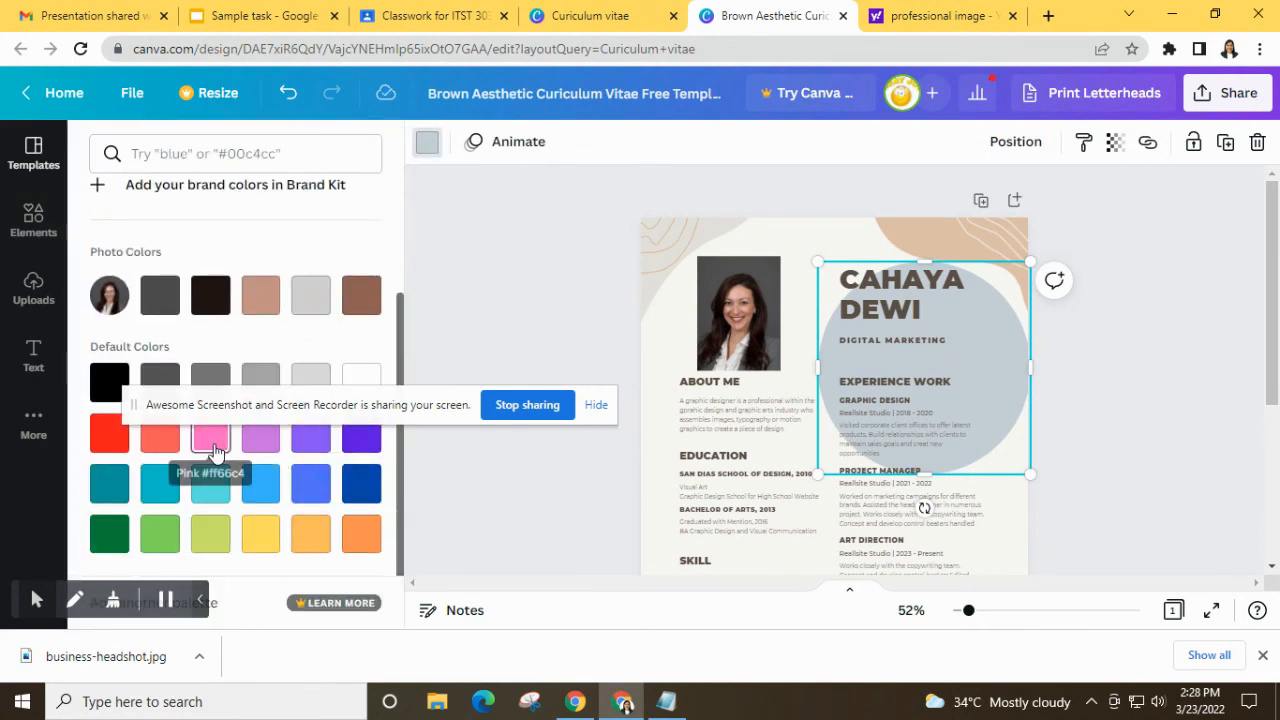
click(213, 446)
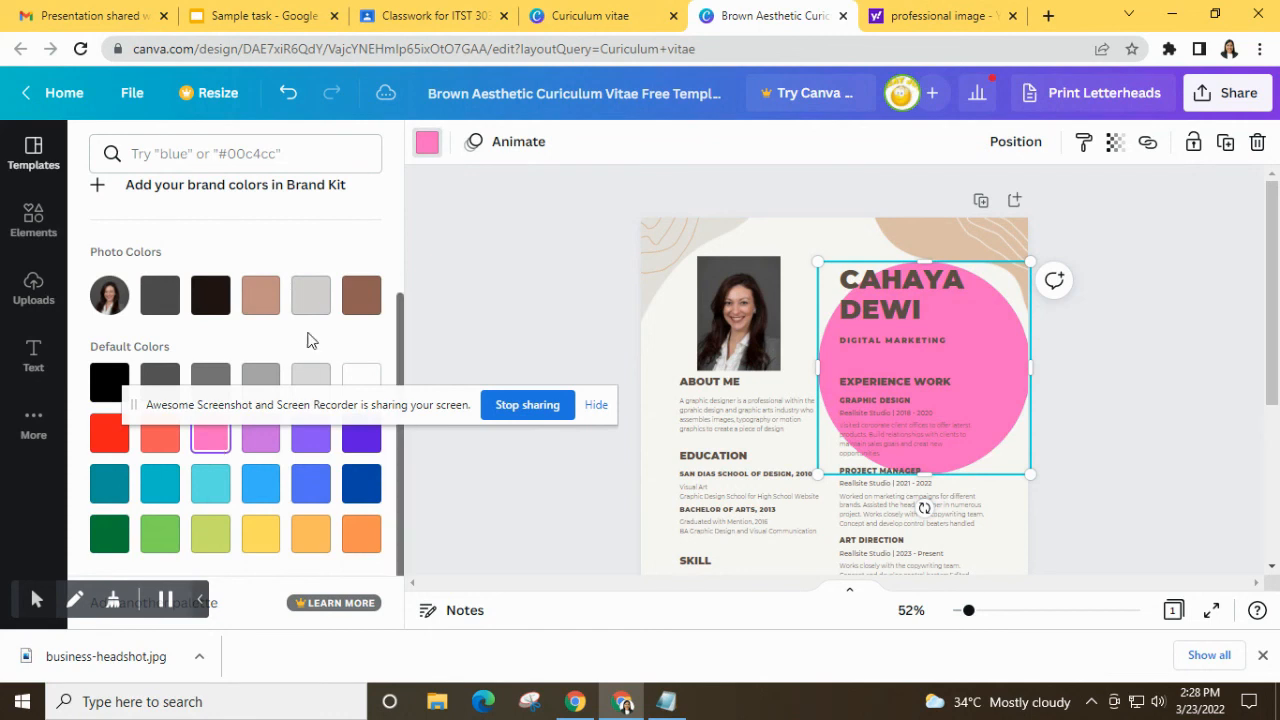
- Add a circular image frame from the Frames elements on top of the pink circle
click(519, 270)
scroll(176, 388, down, 3)
scroll(176, 388, down, 10)
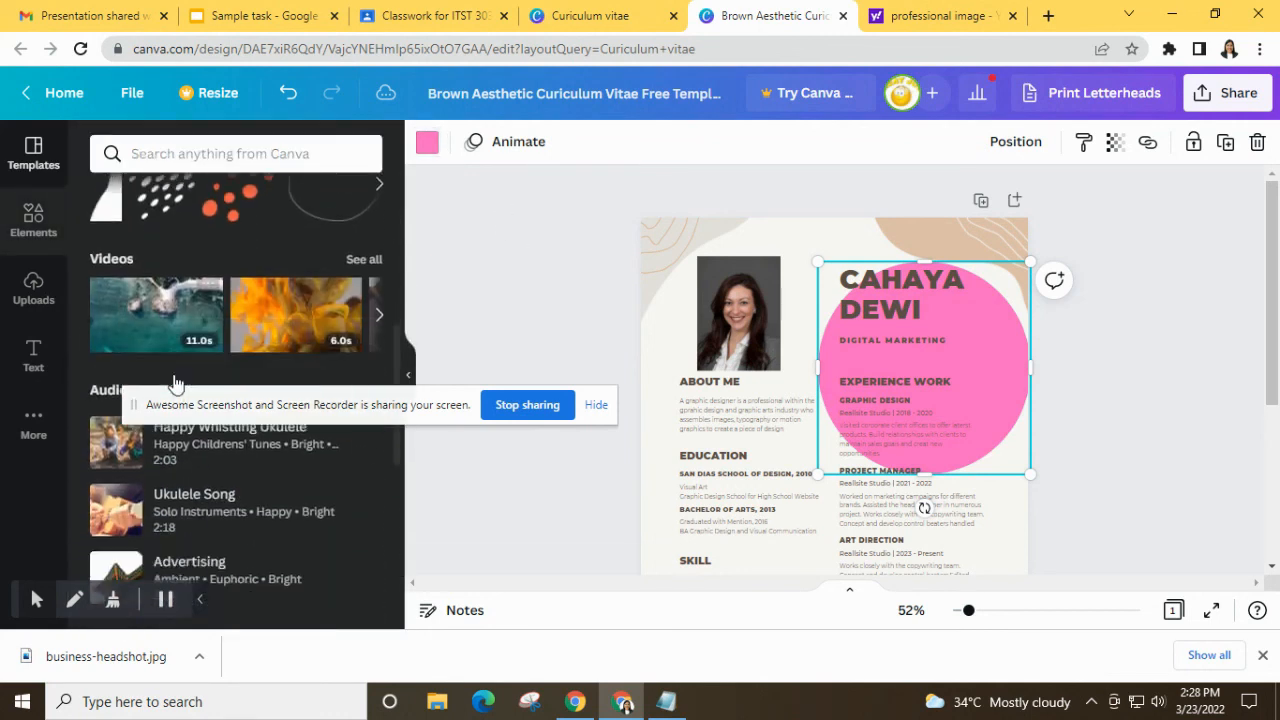
drag(127, 457, 865, 340)
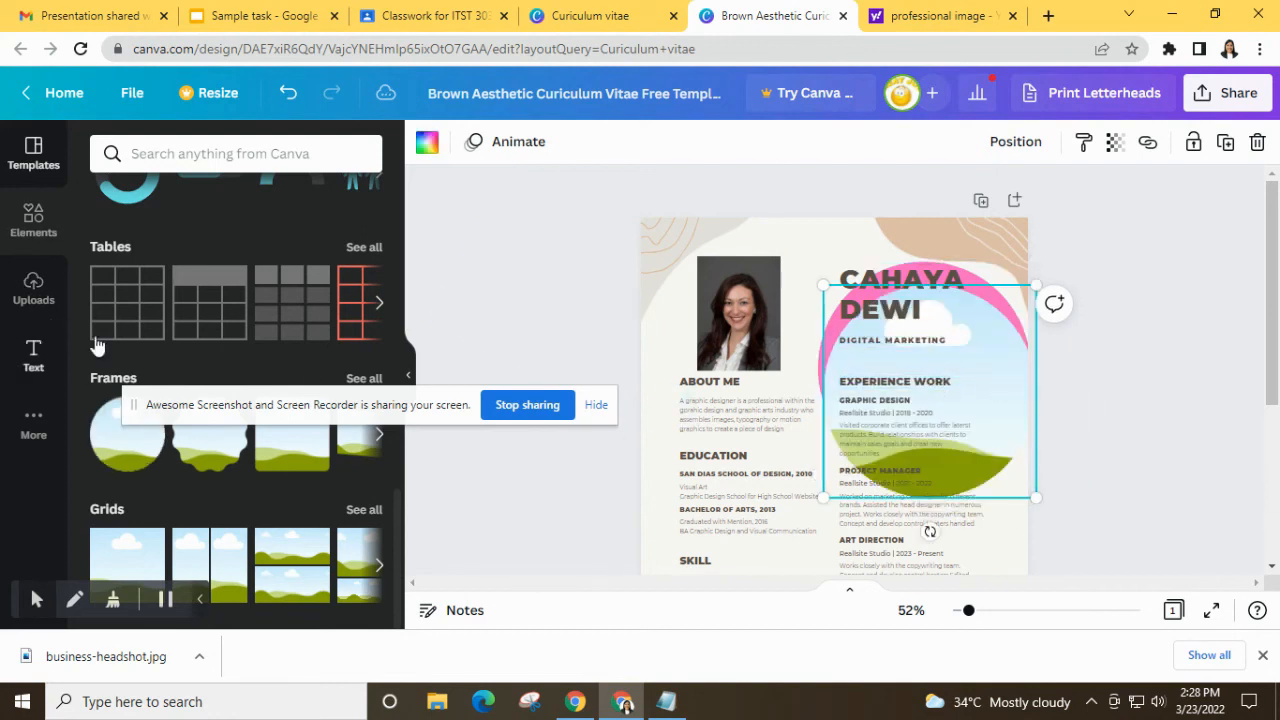
- Fill the circular frame with the uploaded business-headshot, removing the loose copy of the photo from the page
click(35, 306)
drag(124, 445, 868, 410)
drag(987, 348, 943, 302)
drag(1013, 270, 892, 410)
click(981, 389)
click(776, 450)
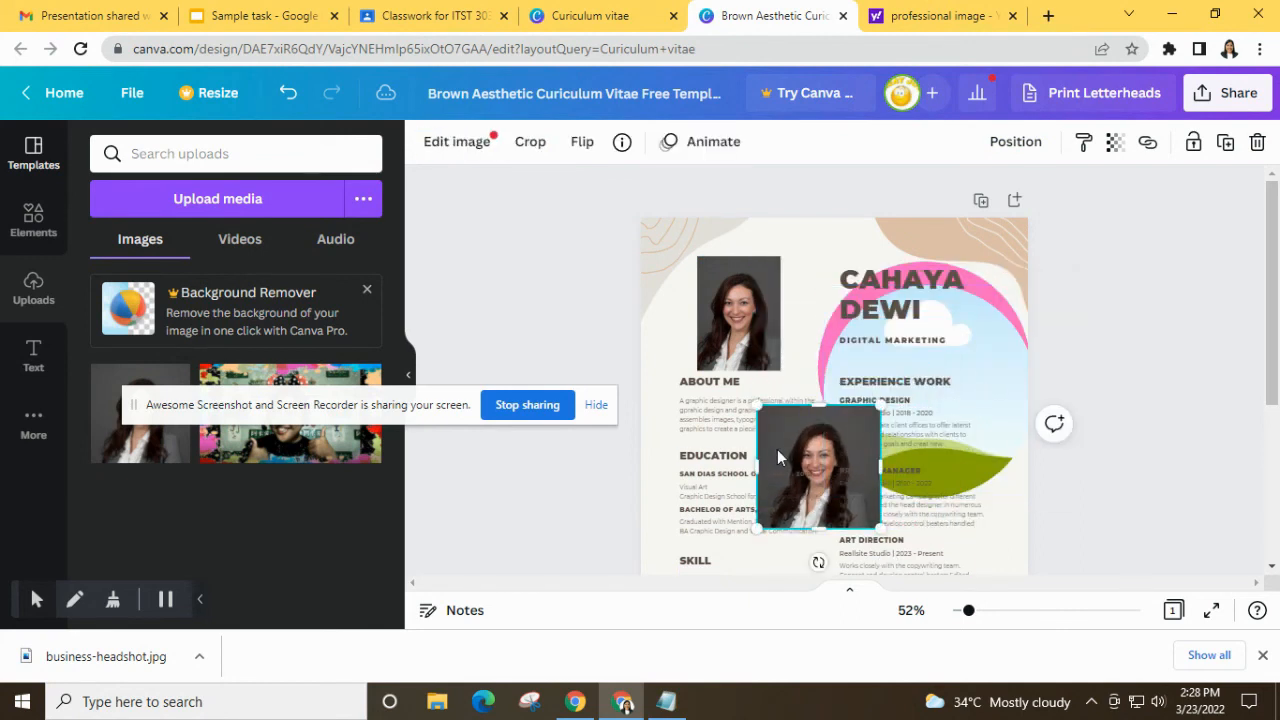
key(Delete)
drag(130, 453, 925, 398)
- Enlarge the pink circle and center the circular headshot on it so the pink forms a border
drag(990, 371, 776, 380)
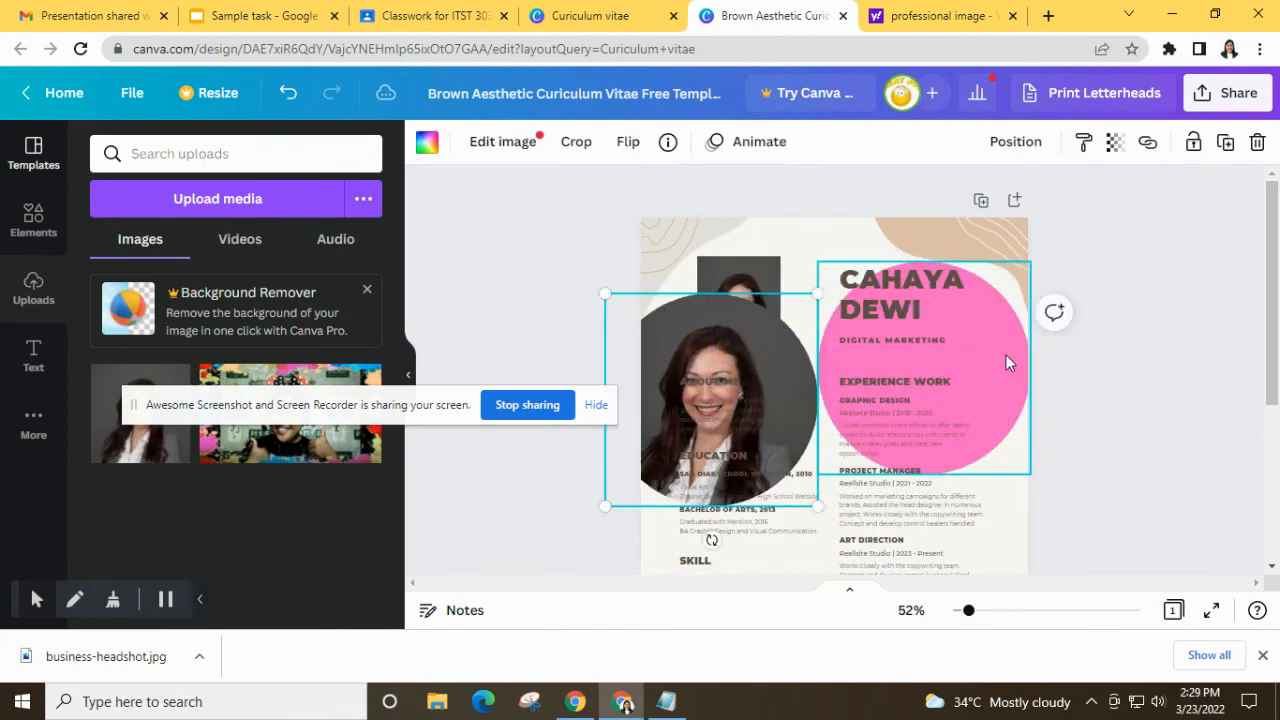
click(1005, 354)
drag(1021, 262, 1064, 228)
drag(741, 349, 920, 285)
drag(997, 307, 1000, 308)
click(1145, 352)
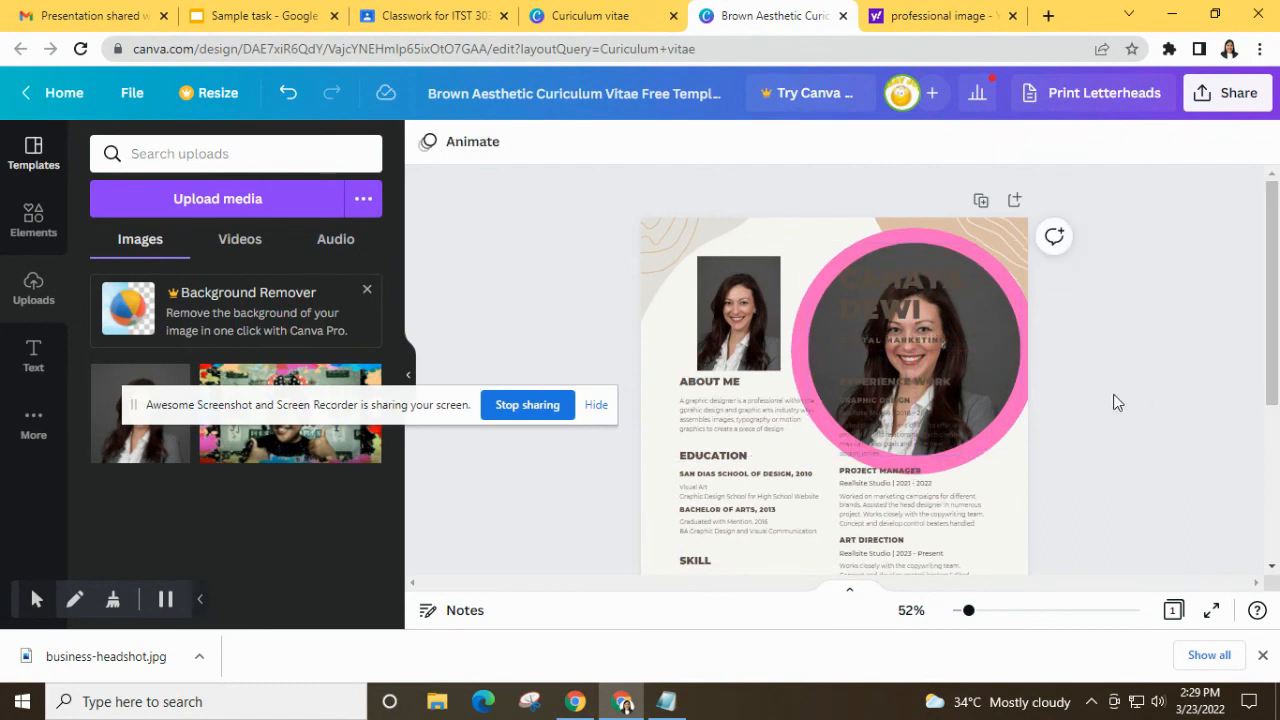
click(992, 405)
drag(996, 404, 1000, 404)
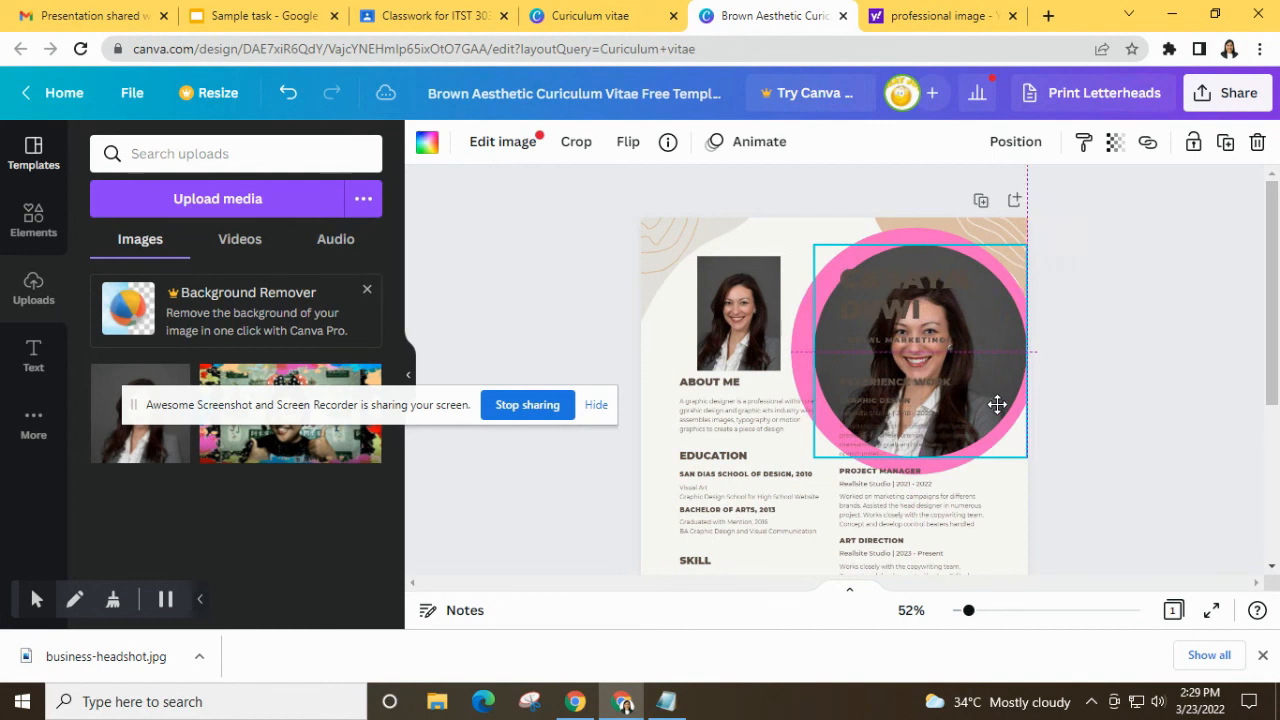
click(1161, 411)
- Shrink the pink circle and move it between the rectangular headshot and the name heading
drag(937, 248, 802, 404)
drag(912, 400, 794, 509)
drag(757, 568, 850, 335)
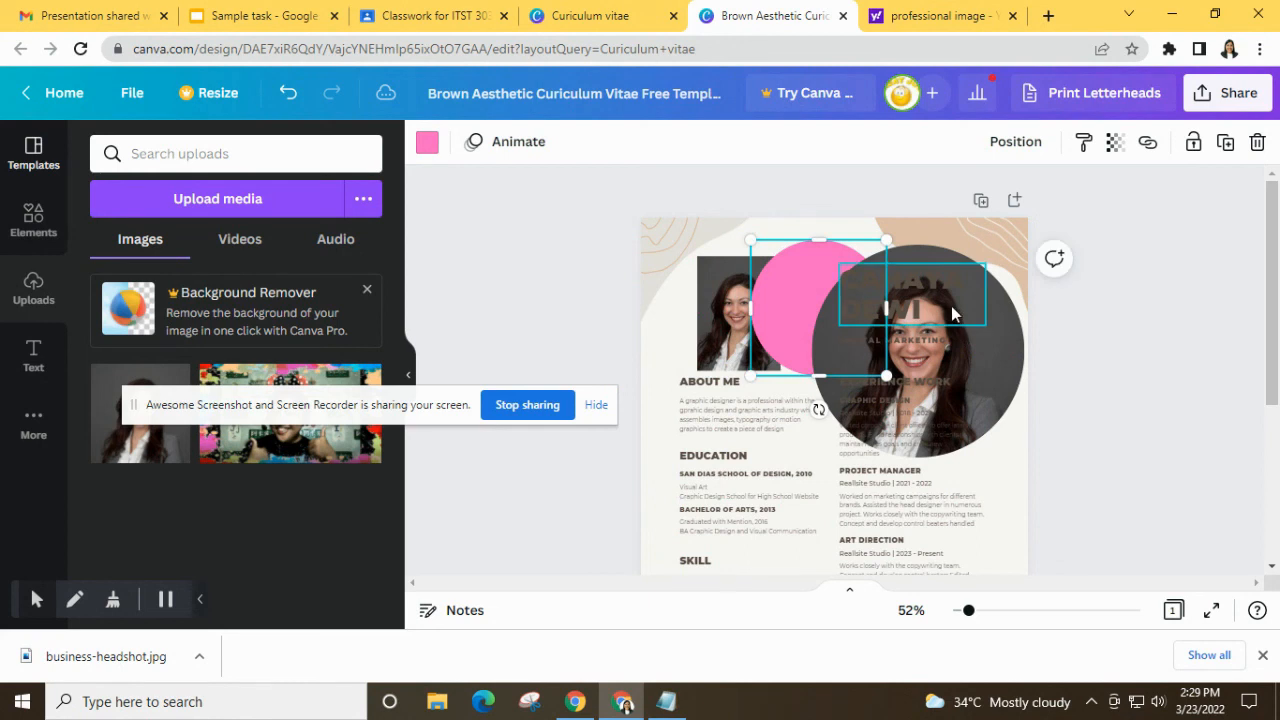
- Shrink the circular headshot and center it on the smaller pink circle, leaving a thin pink border
click(988, 378)
drag(988, 378, 903, 354)
drag(934, 234, 850, 320)
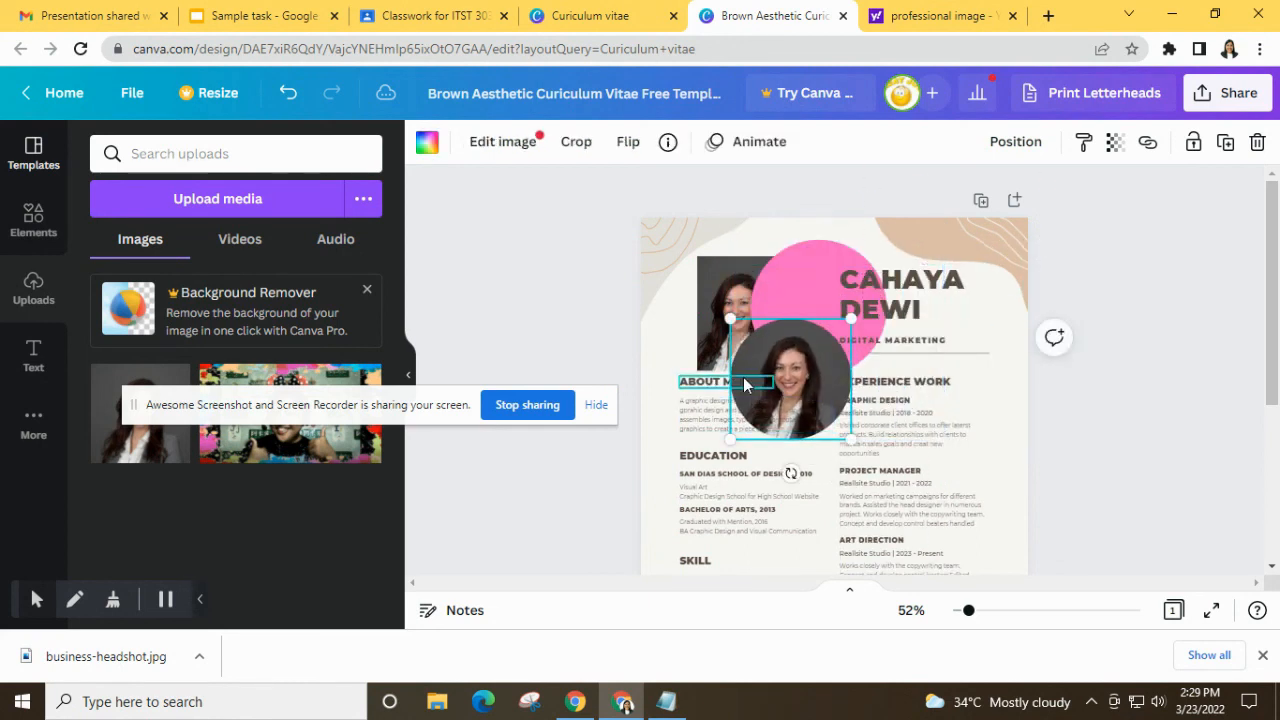
drag(746, 365, 768, 290)
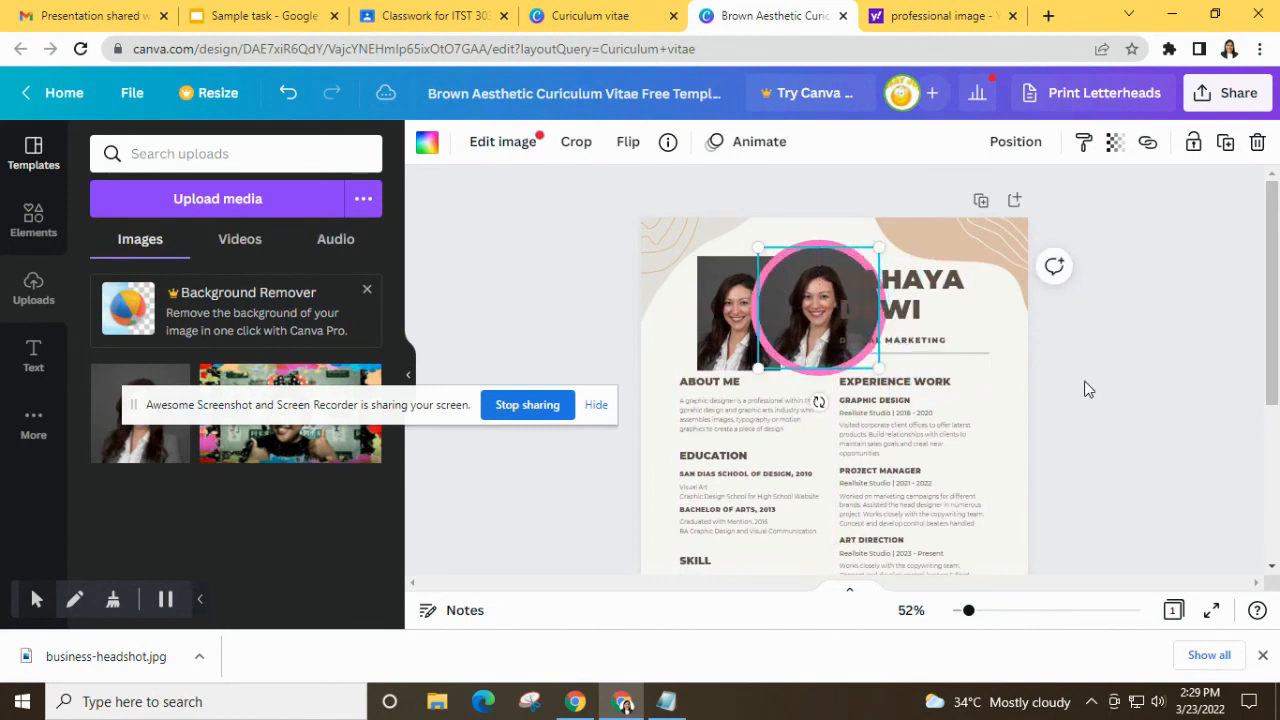
click(1126, 402)
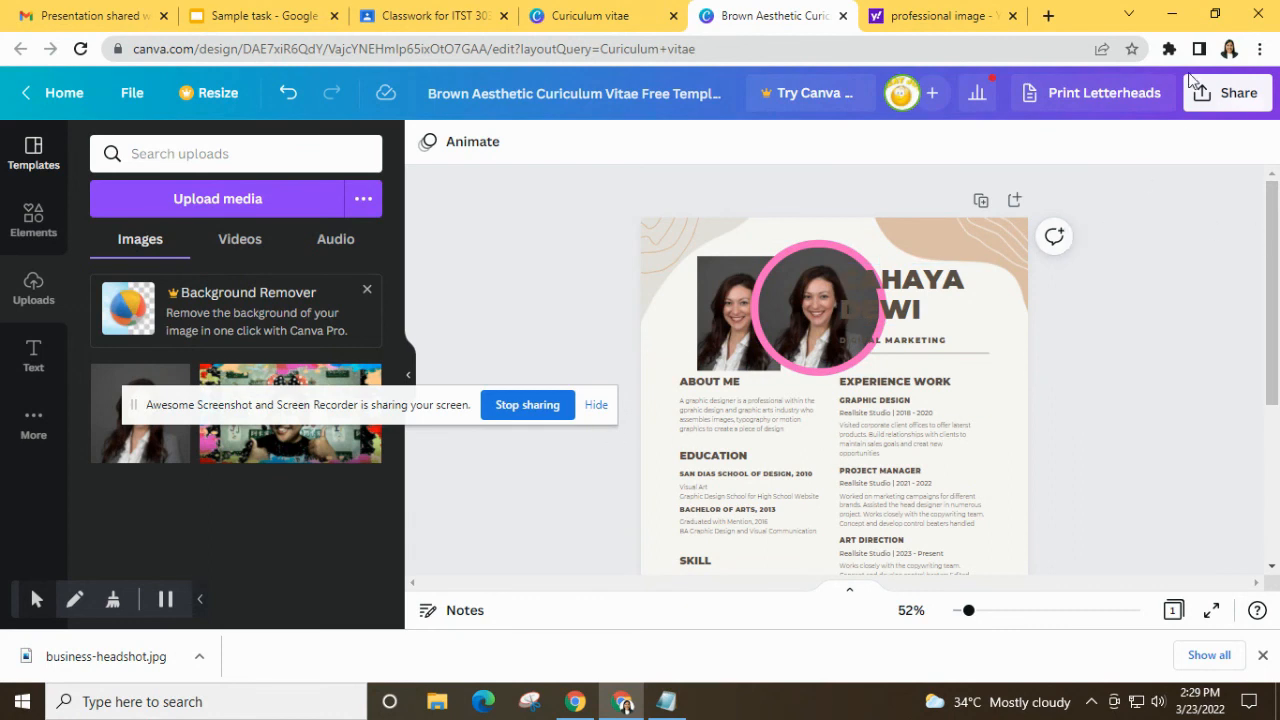
- Open the CV design's sharing options, examine the link-sharing and download choices, and close them
click(1213, 103)
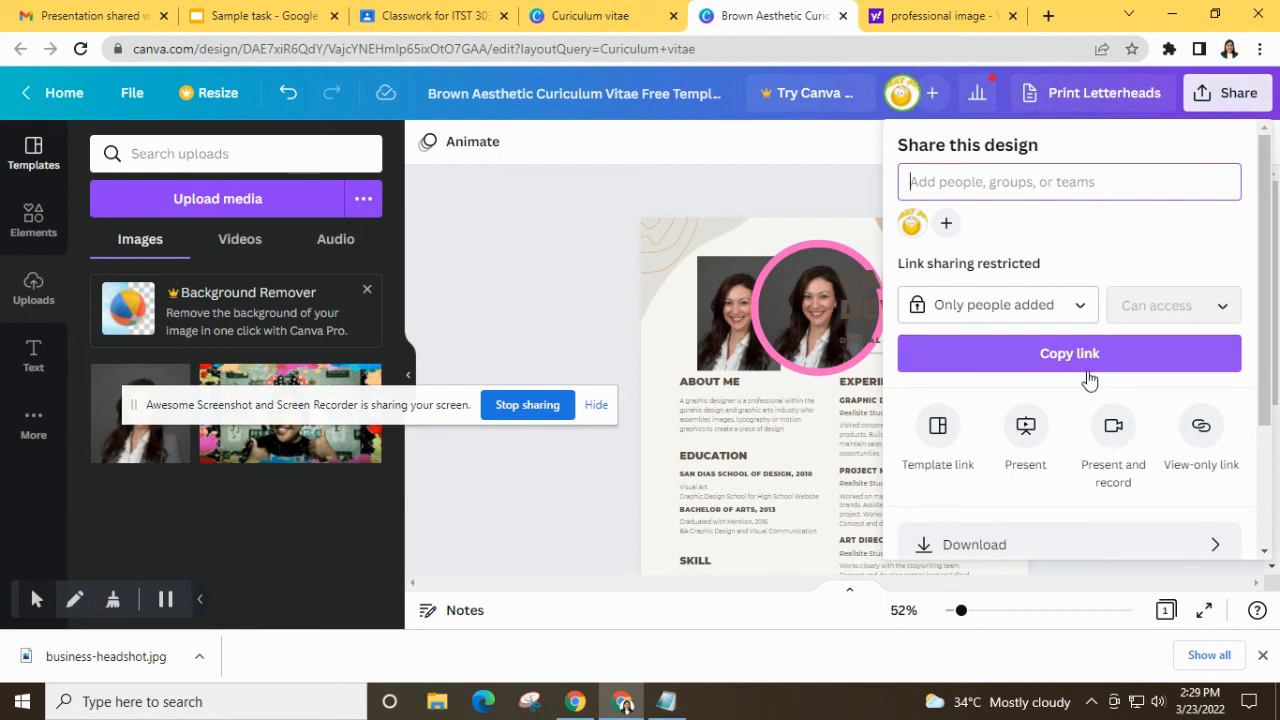
scroll(1123, 362, down, 2)
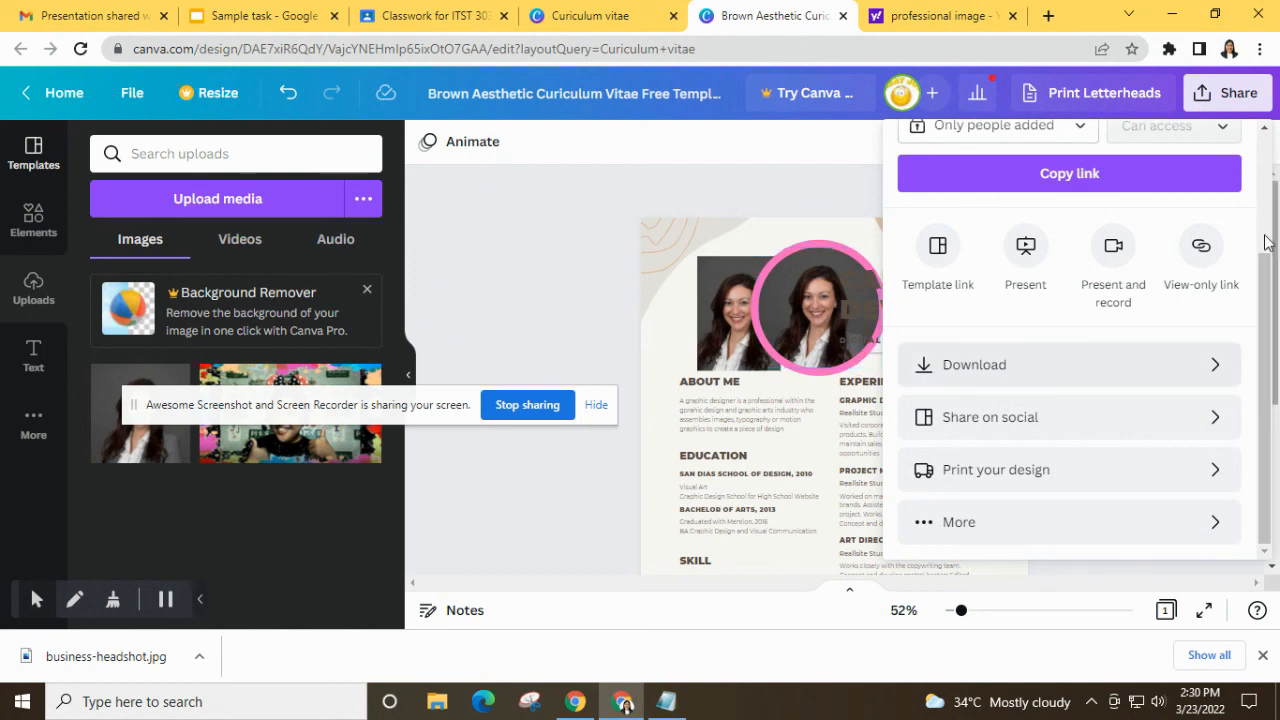
drag(1266, 493, 1273, 176)
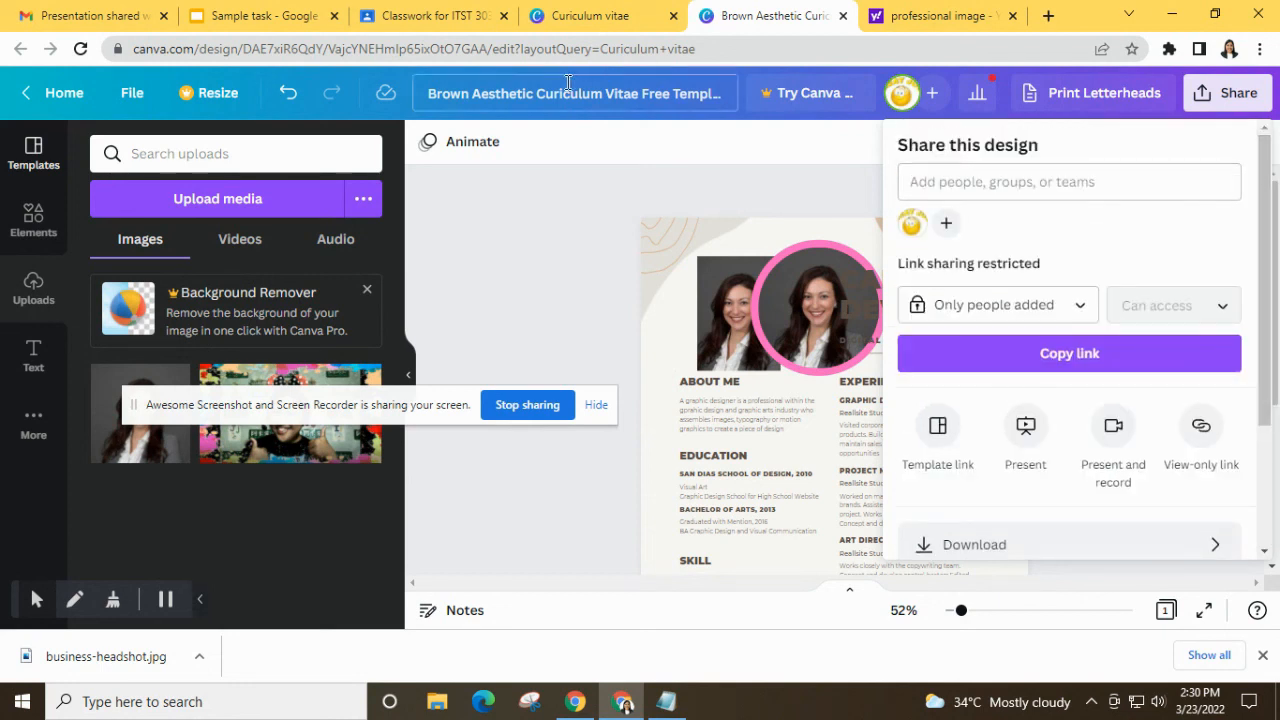
click(486, 266)
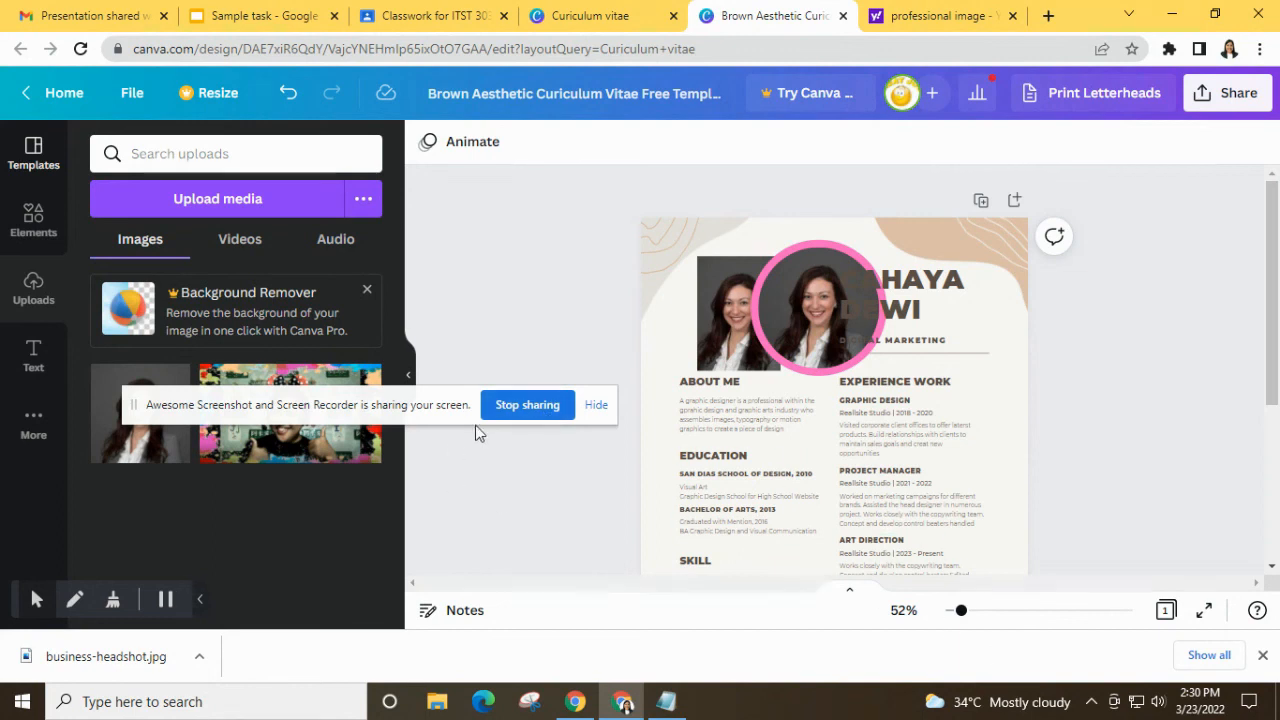
click(527, 405)
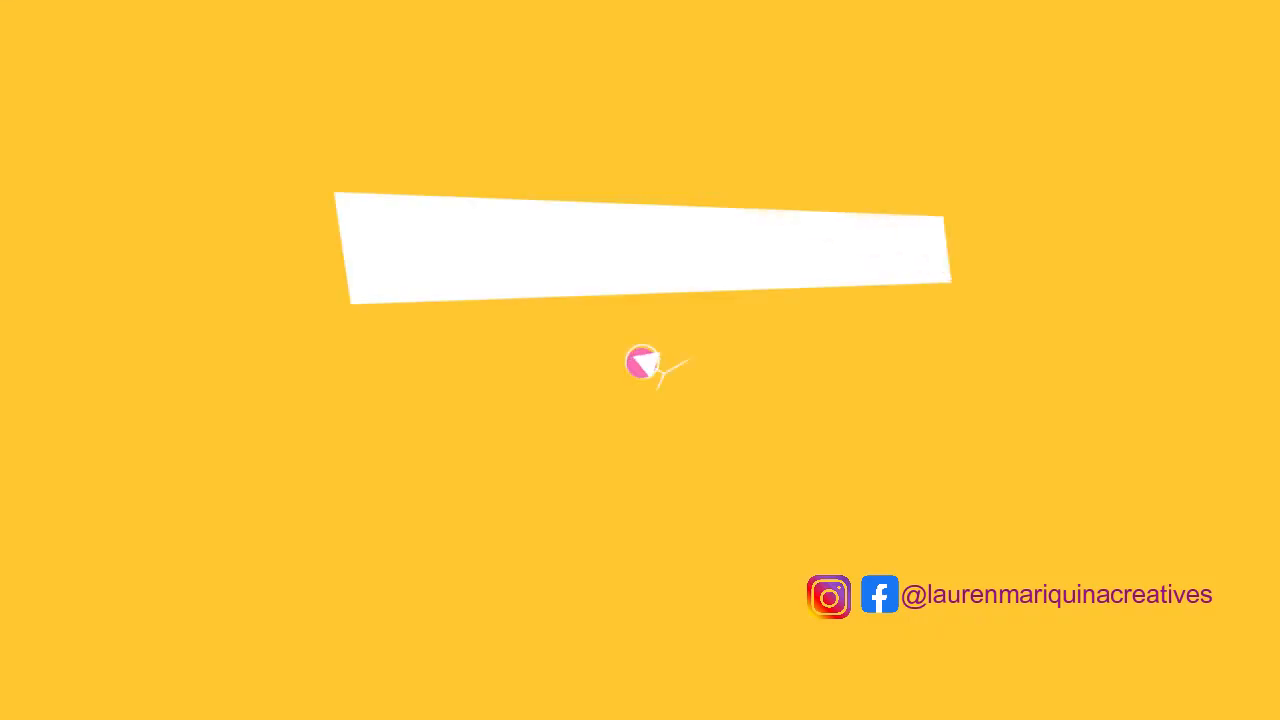